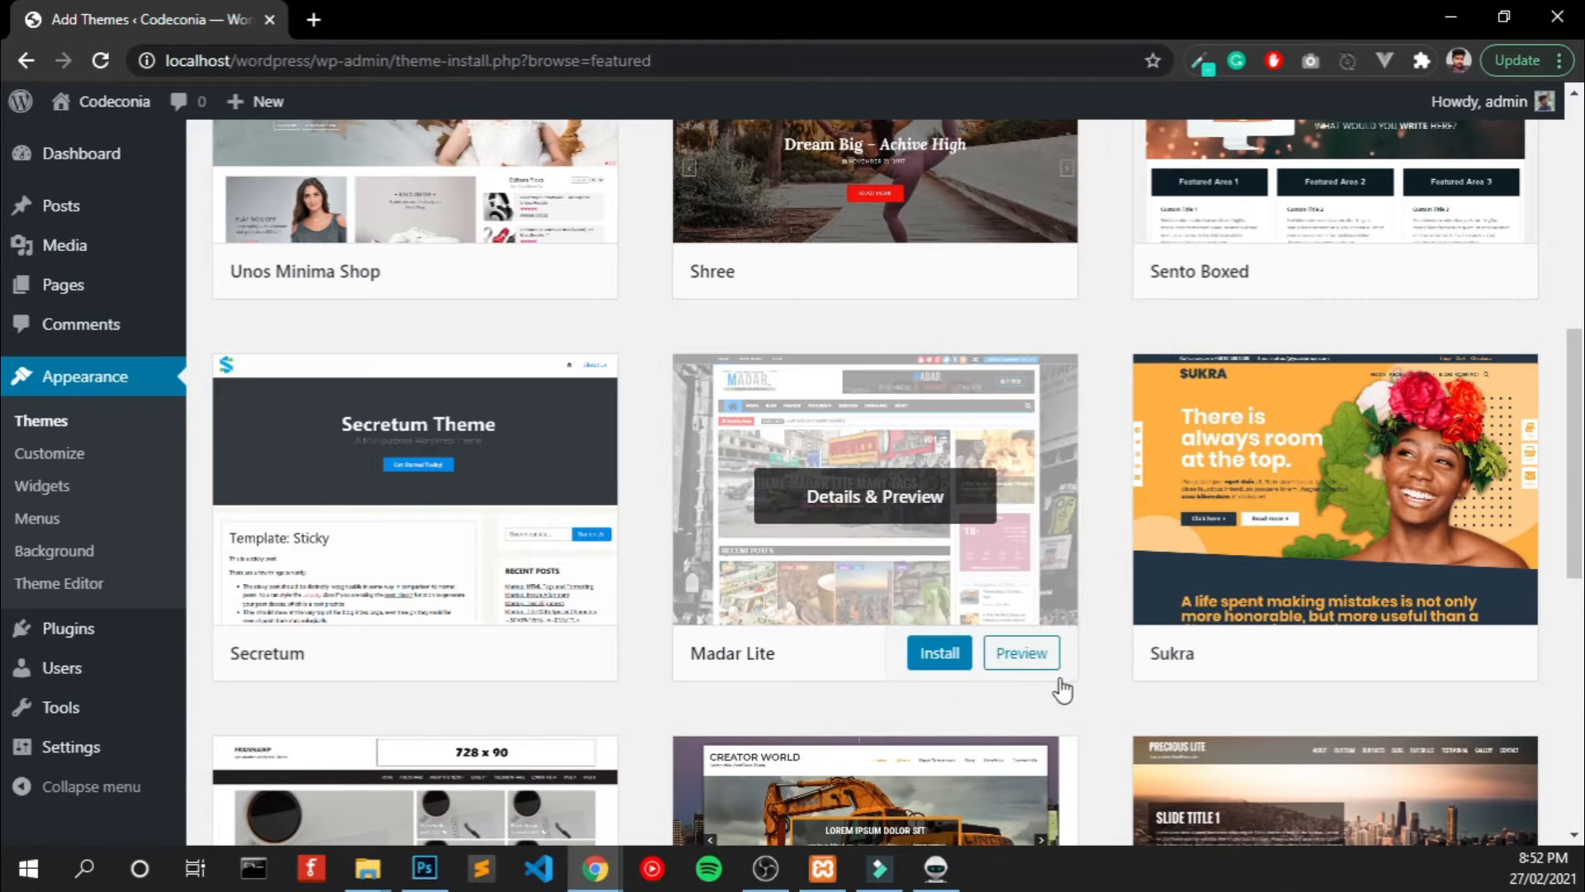
Search the theme directory for "astra", then install and activate the Astra theme.
{"action": "scroll", "coordinate": [1055, 683], "scroll_direction": "up", "scroll_amount": 6}
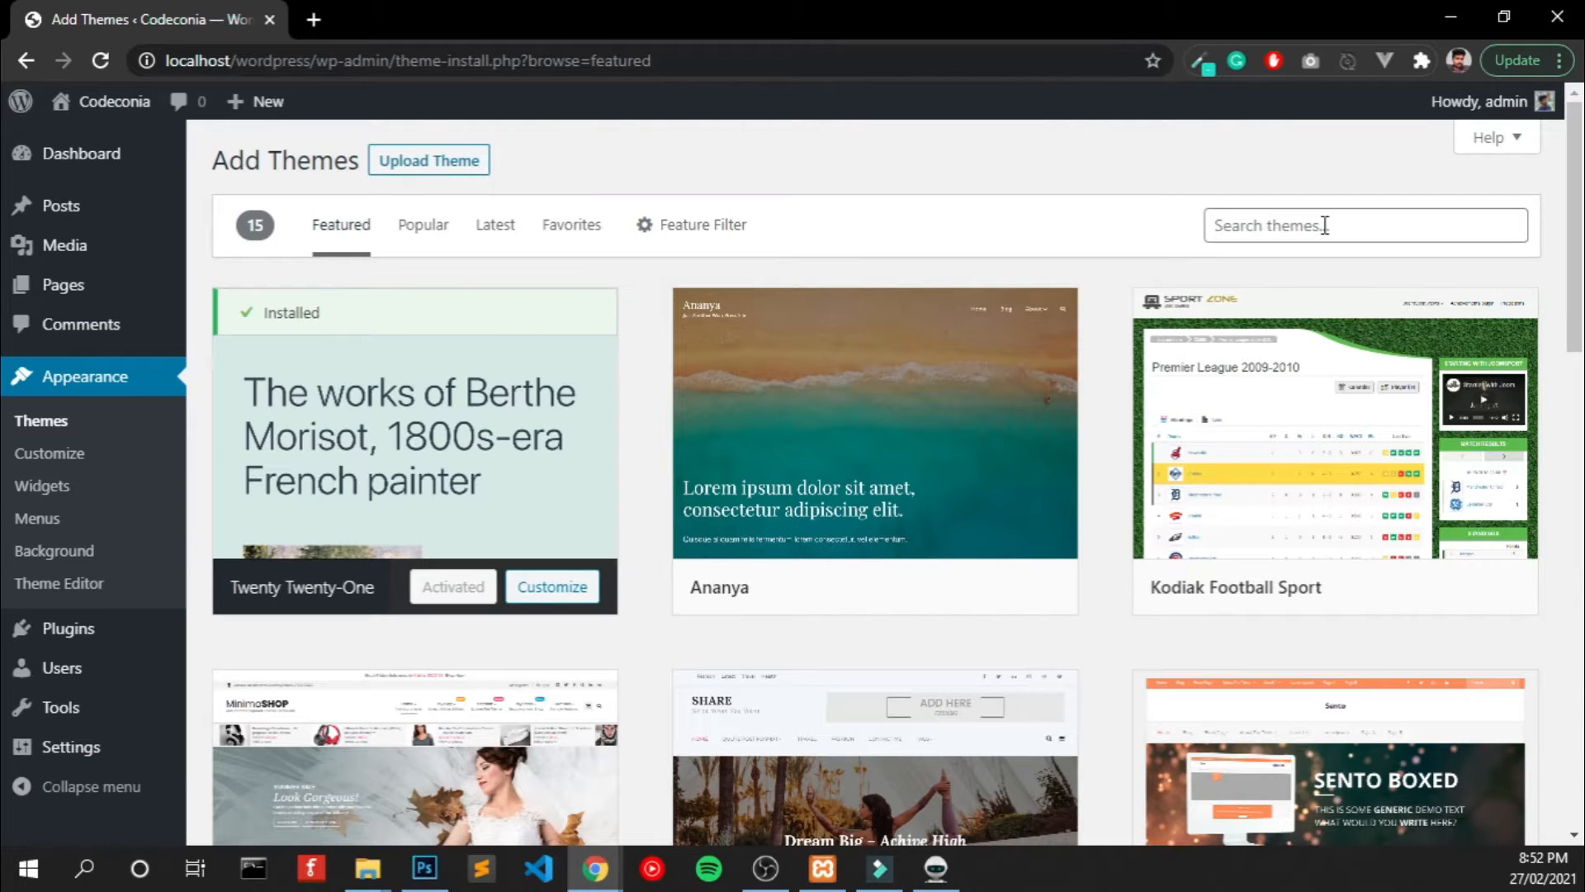
{"action": "left_click", "coordinate": [1324, 225]}
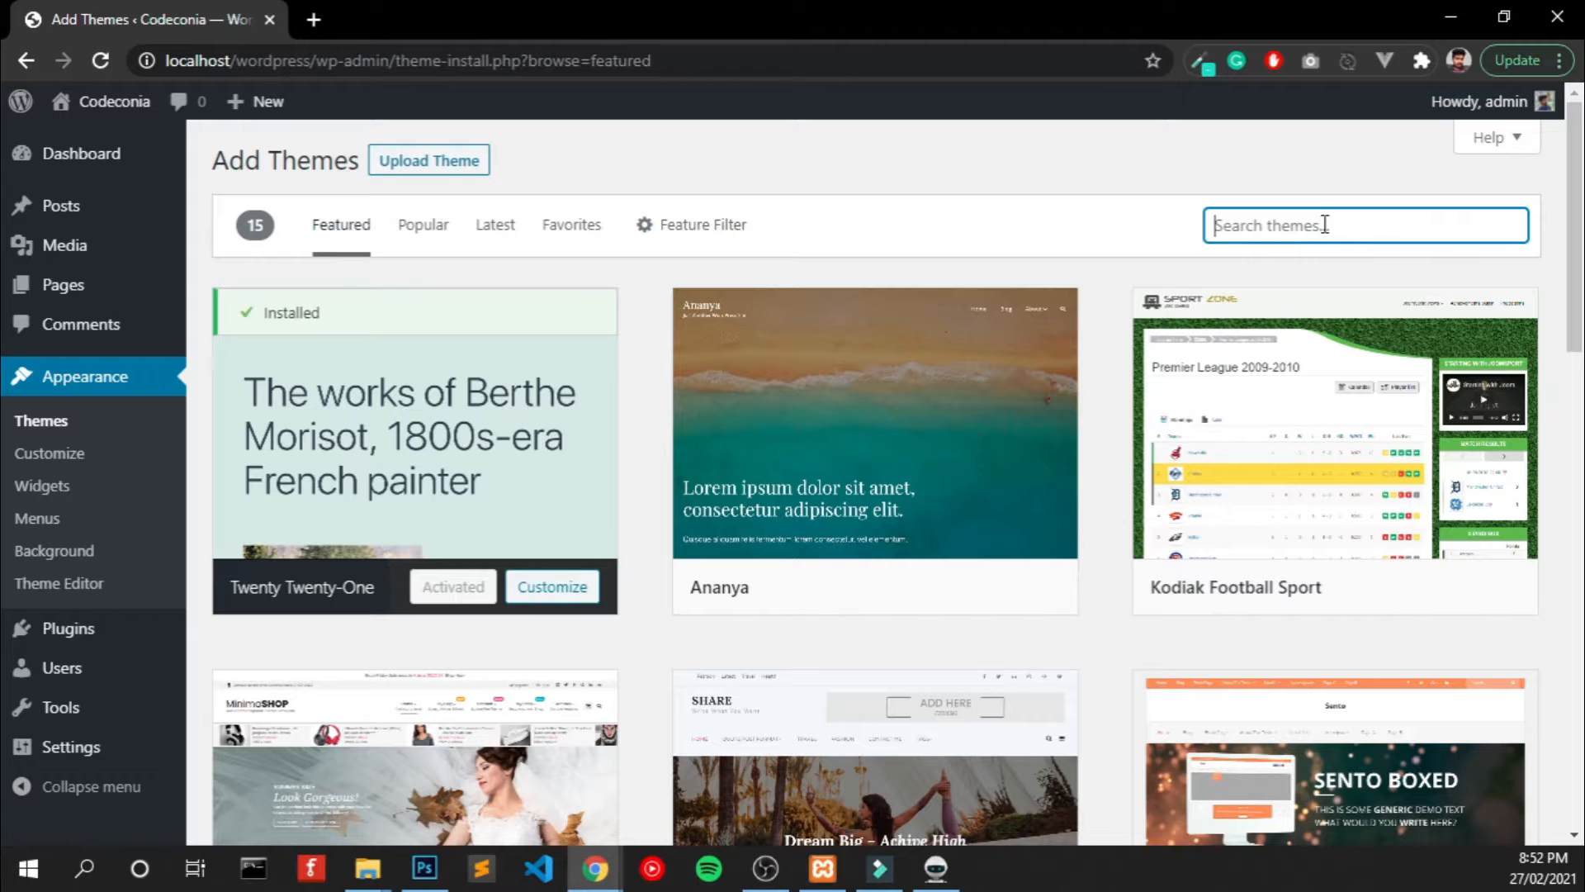
{"action": "type", "text": "astra"}
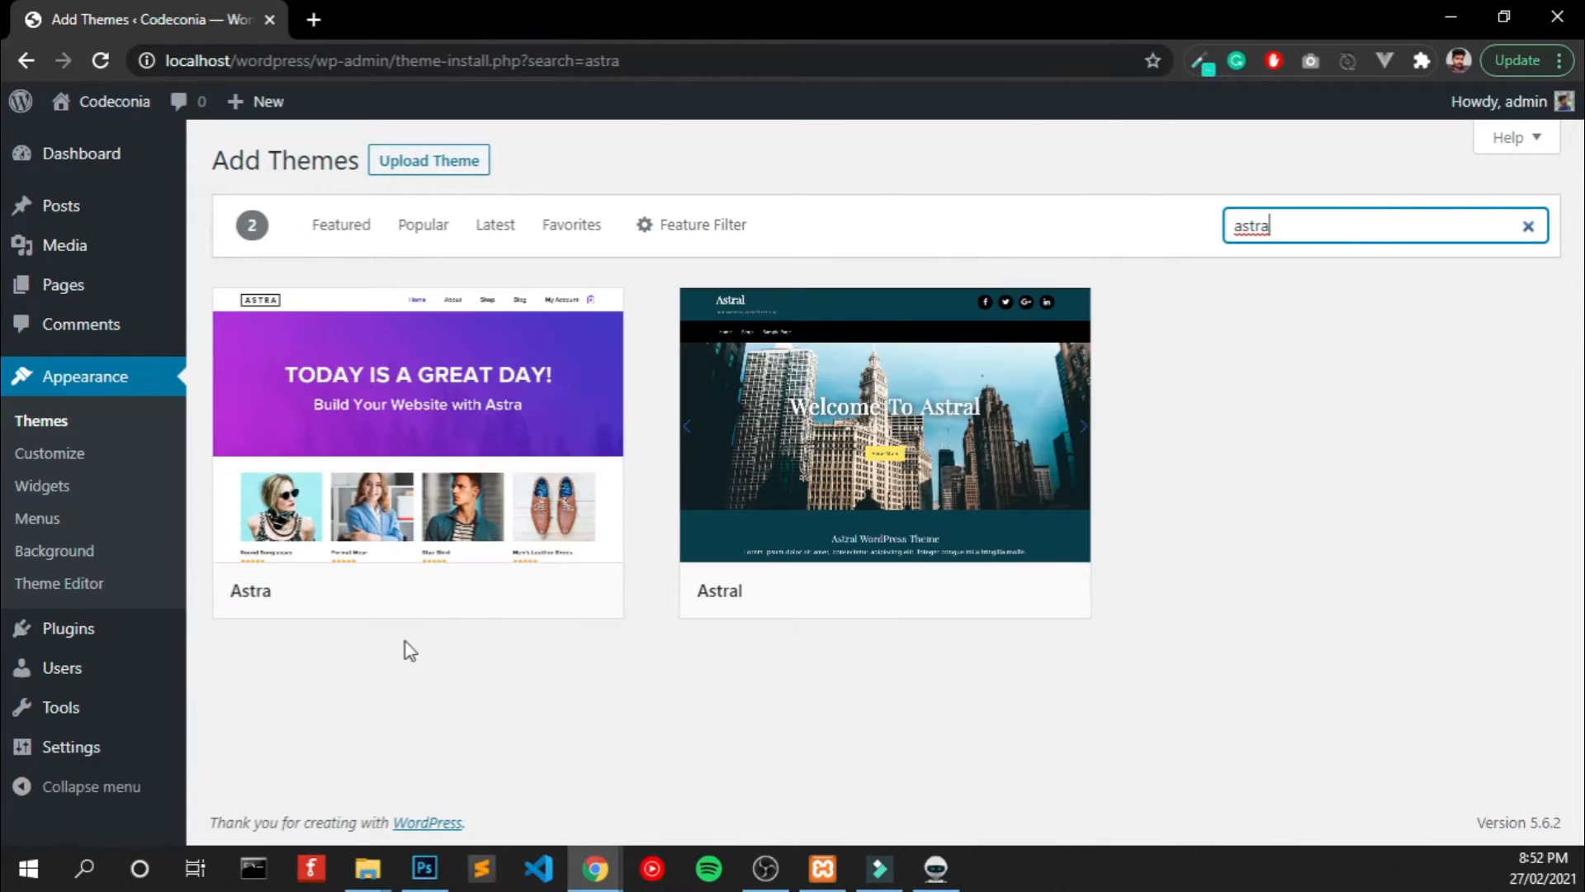
{"action": "left_click", "coordinate": [487, 591]}
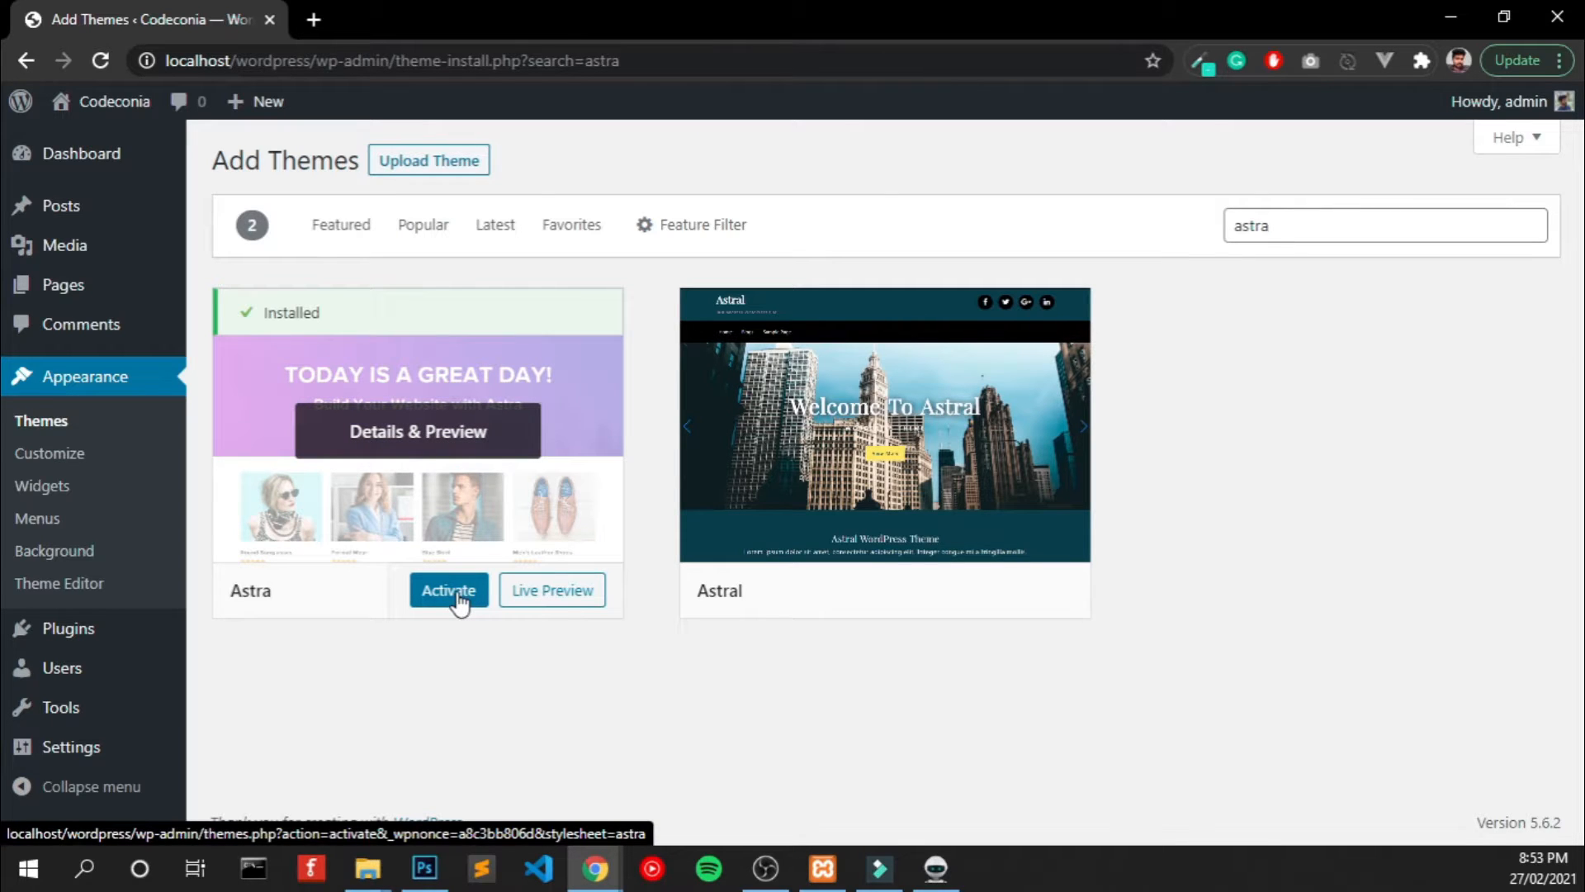
{"action": "left_click", "coordinate": [460, 605]}
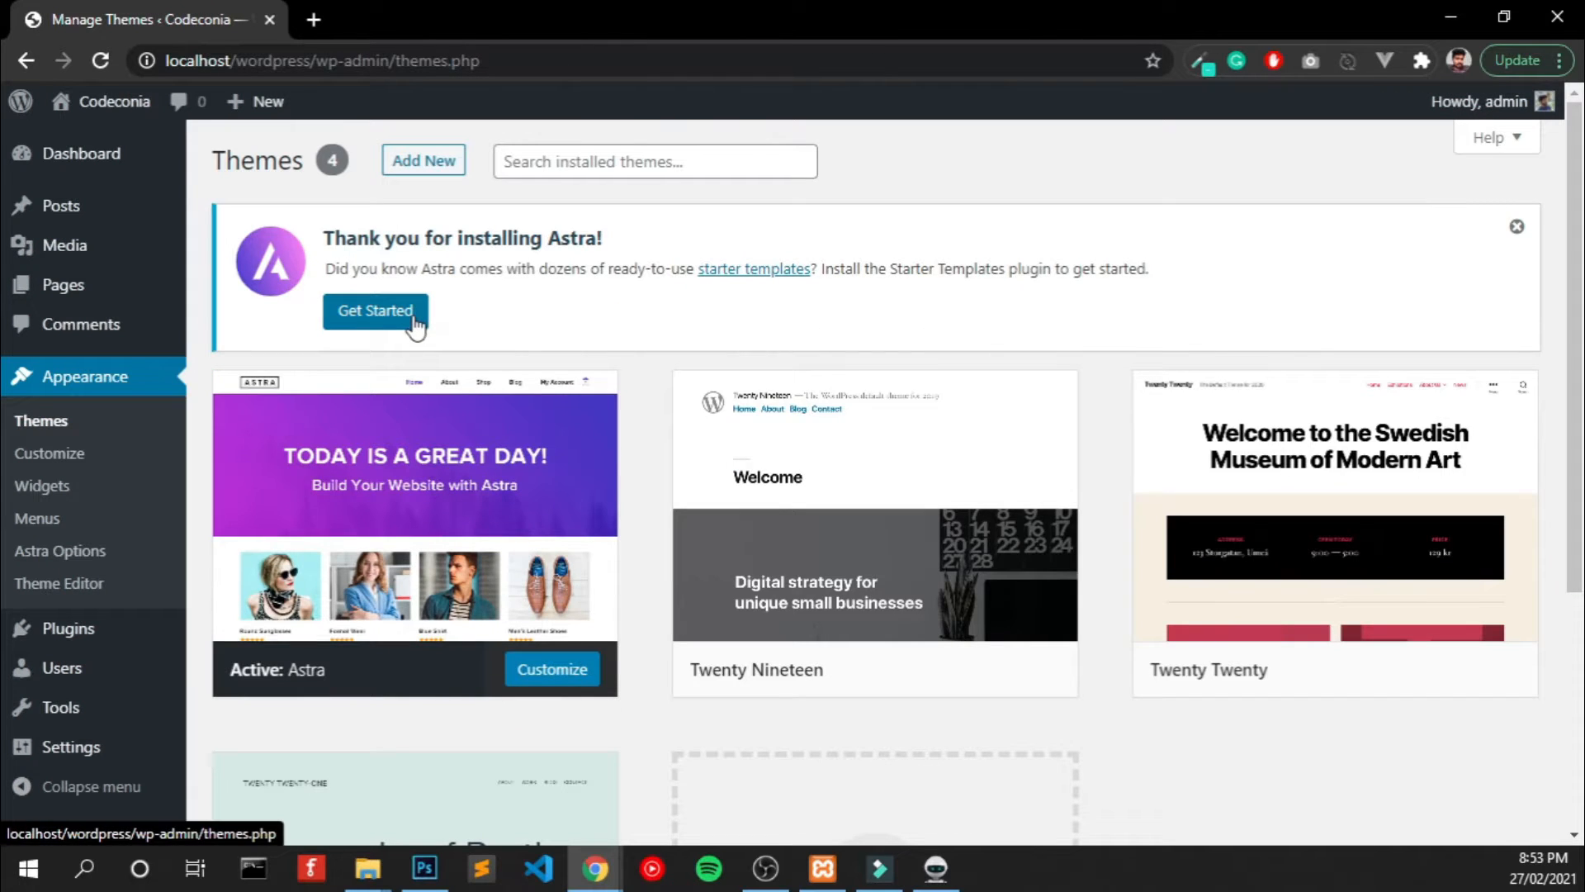
Get started with Astra's Starter Templates plugin and choose Elementor as the page builder.
{"action": "left_click", "coordinate": [413, 313]}
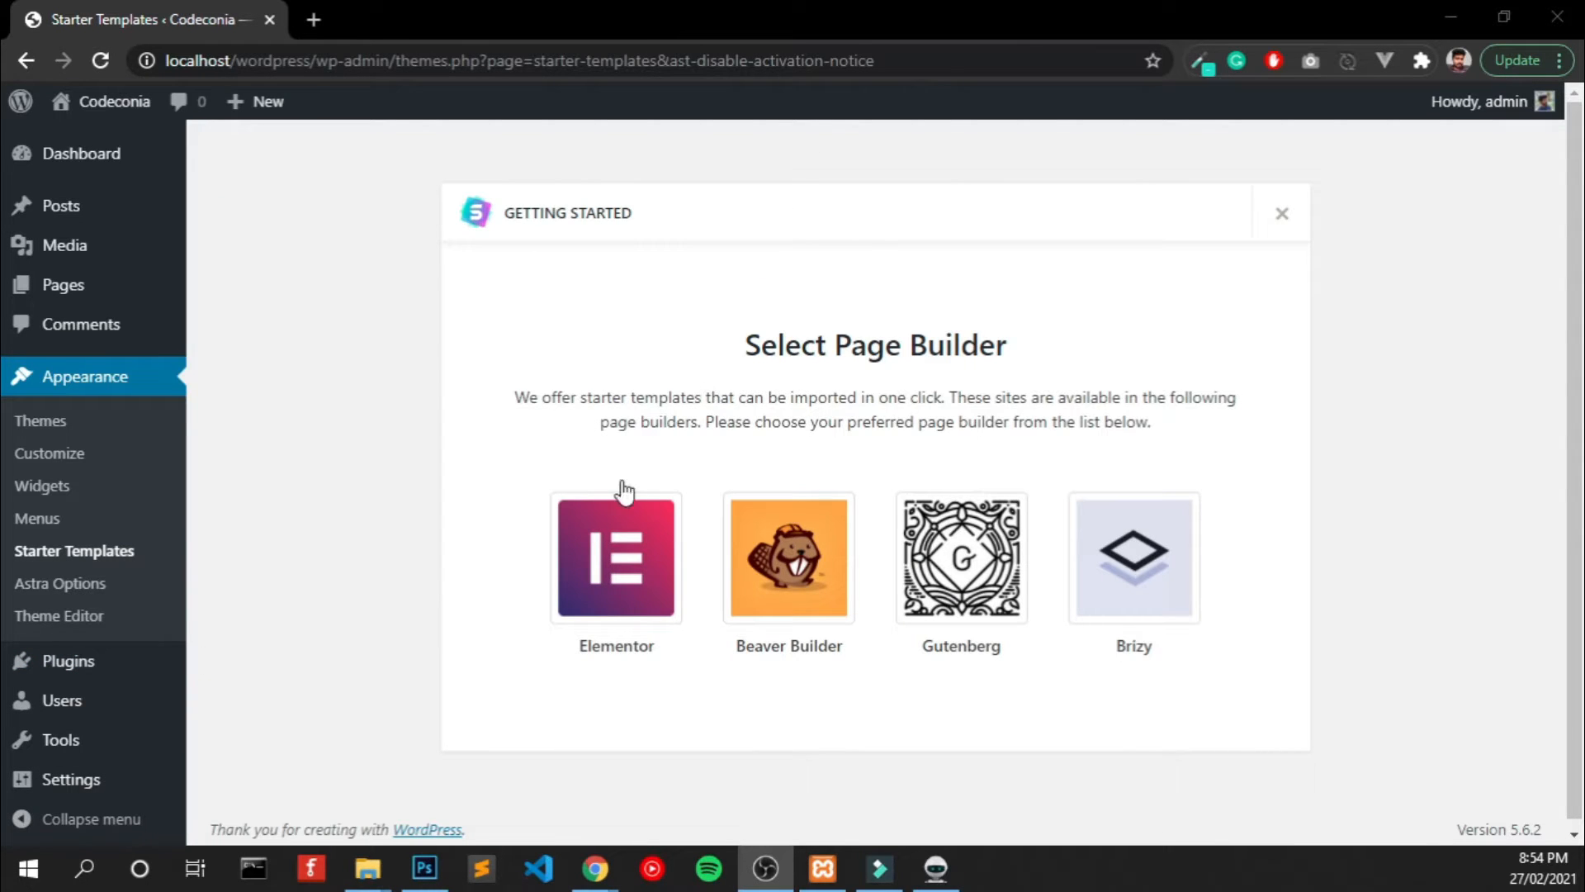
{"action": "left_click", "coordinate": [615, 592]}
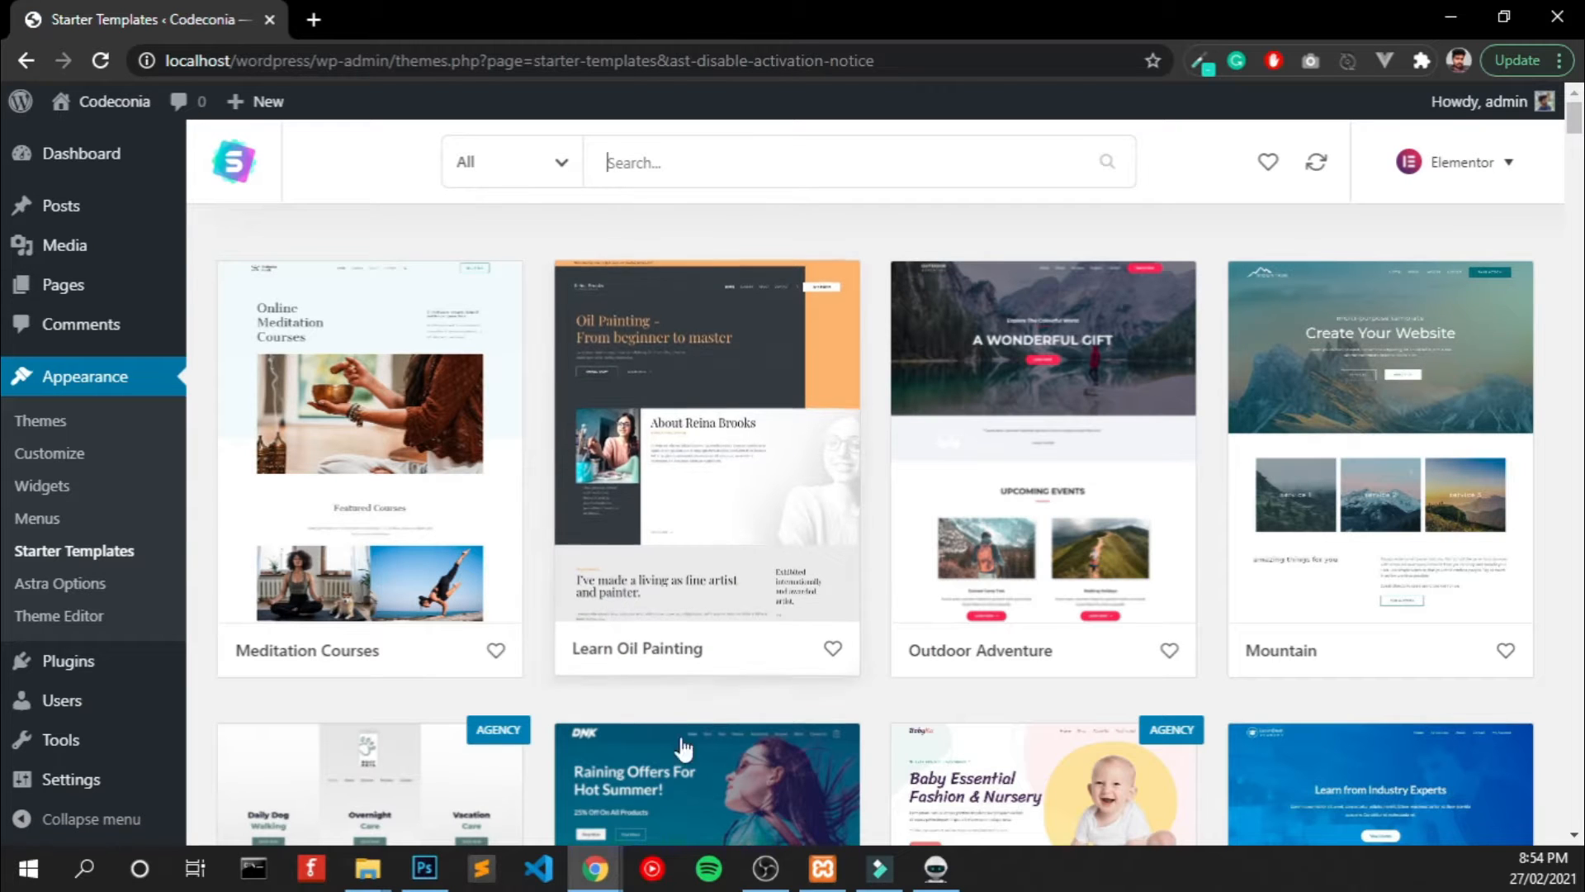
Browse the Elementor starter templates and open the Outdoor Adventure template.
{"action": "scroll", "coordinate": [729, 673], "scroll_direction": "down", "scroll_amount": 5}
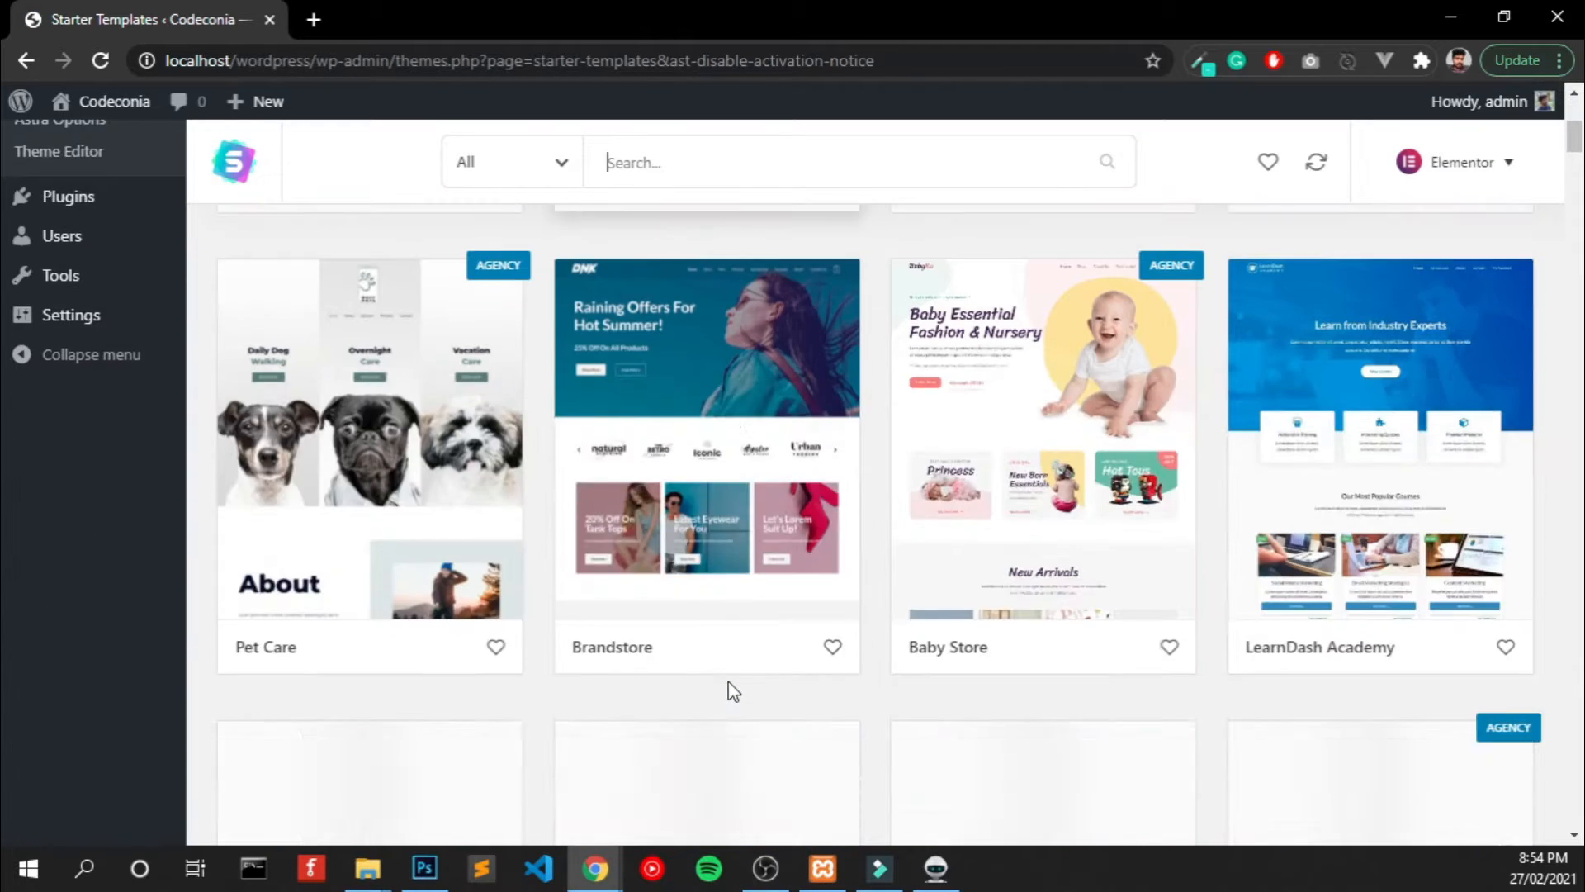
{"action": "scroll", "coordinate": [728, 682], "scroll_direction": "down", "scroll_amount": 4}
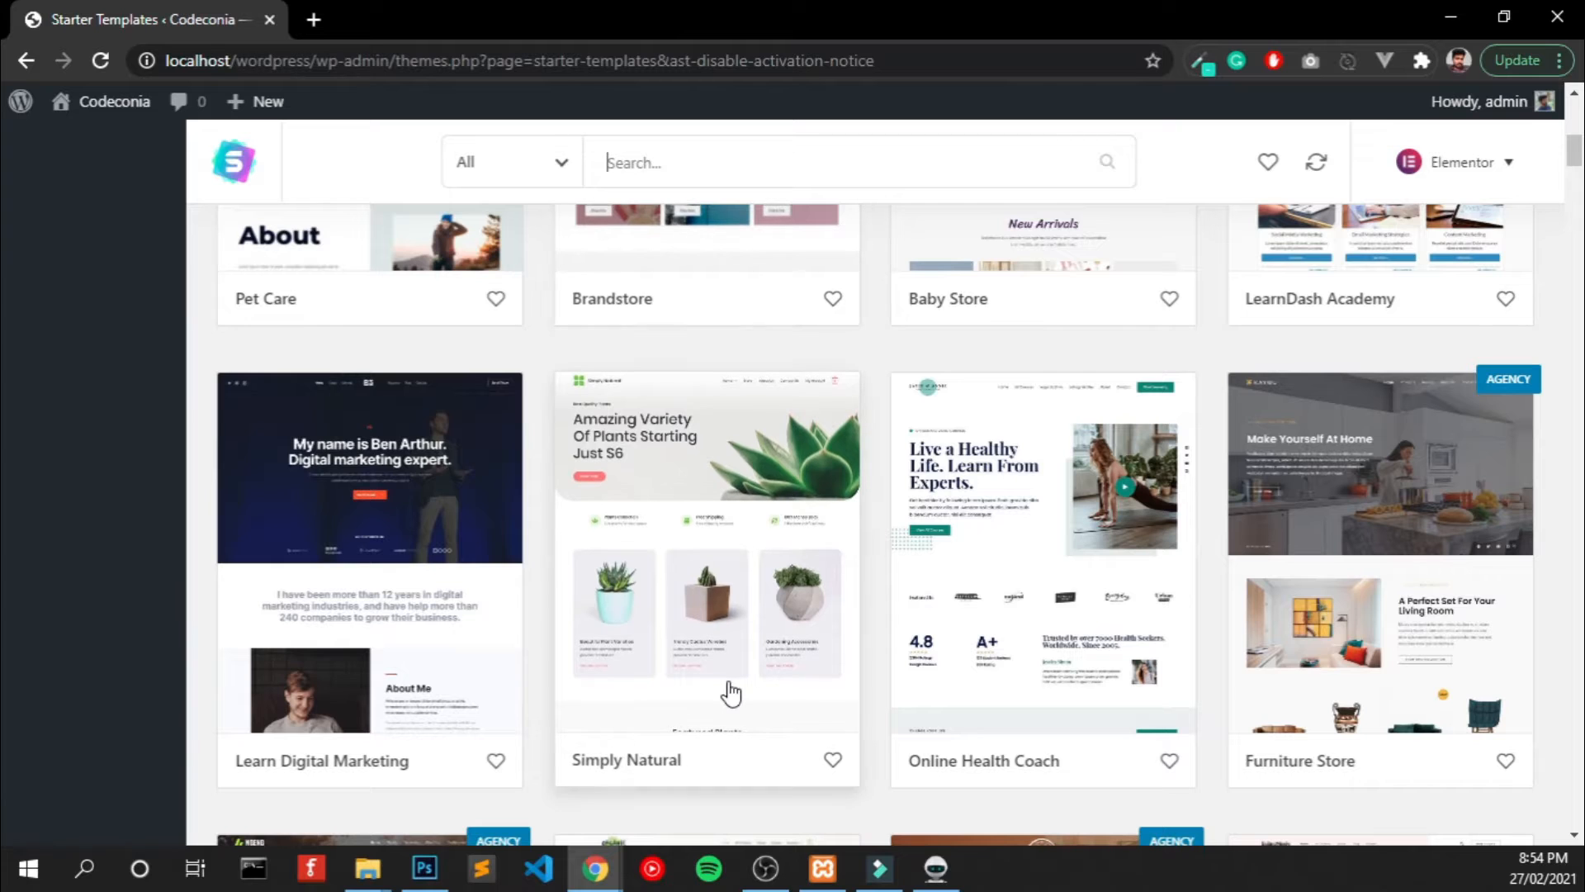
{"action": "scroll", "coordinate": [730, 694], "scroll_direction": "down", "scroll_amount": 3}
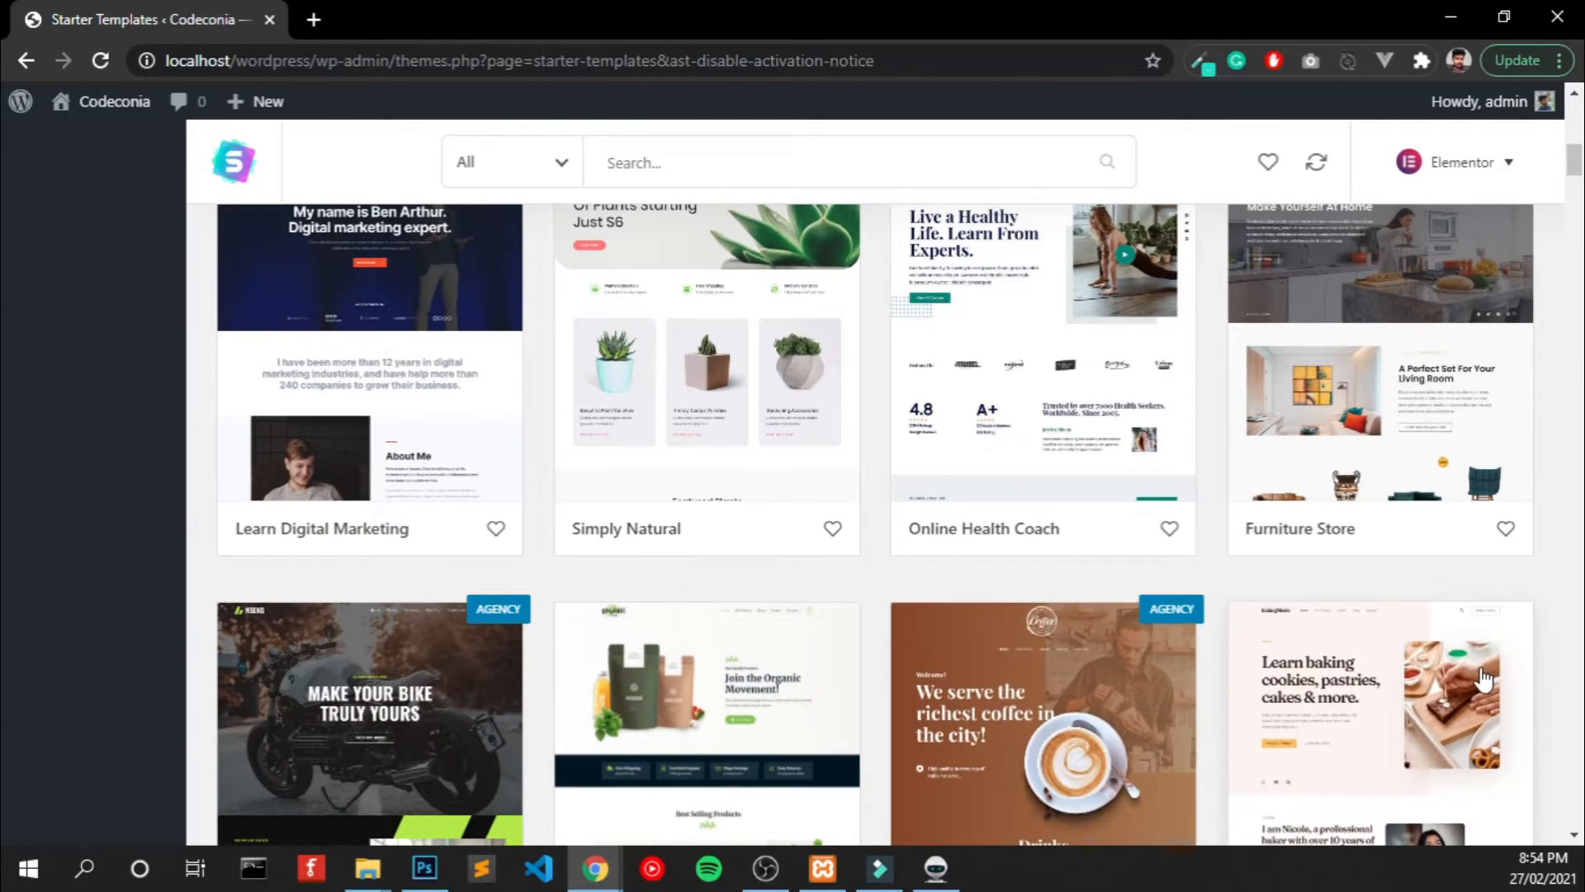
{"action": "scroll", "coordinate": [1255, 669], "scroll_direction": "down", "scroll_amount": 6}
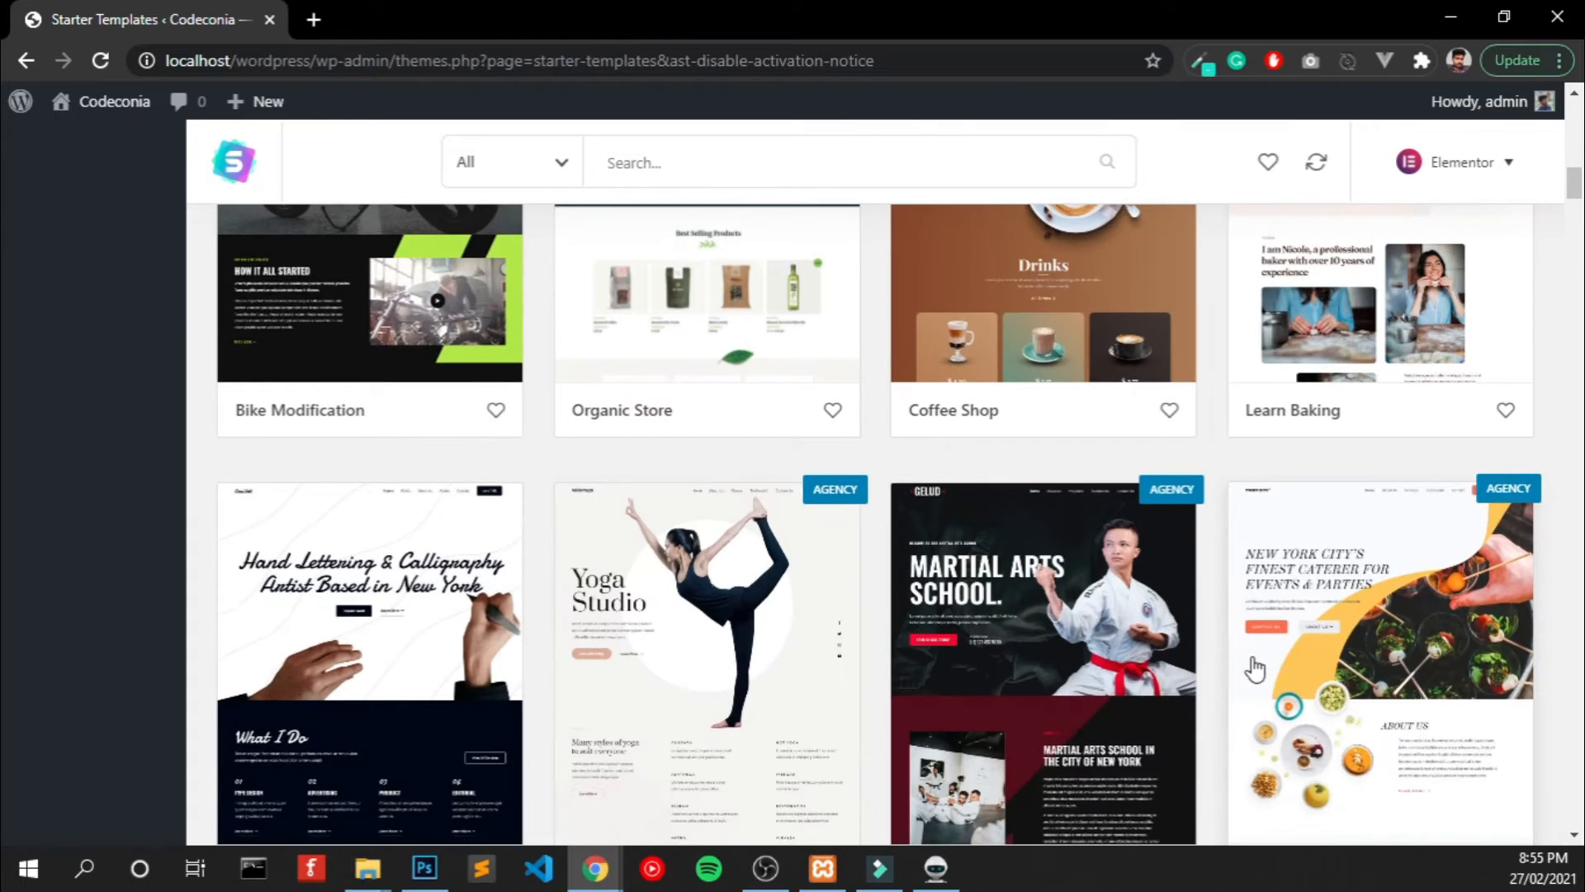
{"action": "scroll", "coordinate": [1256, 668], "scroll_direction": "up", "scroll_amount": 10}
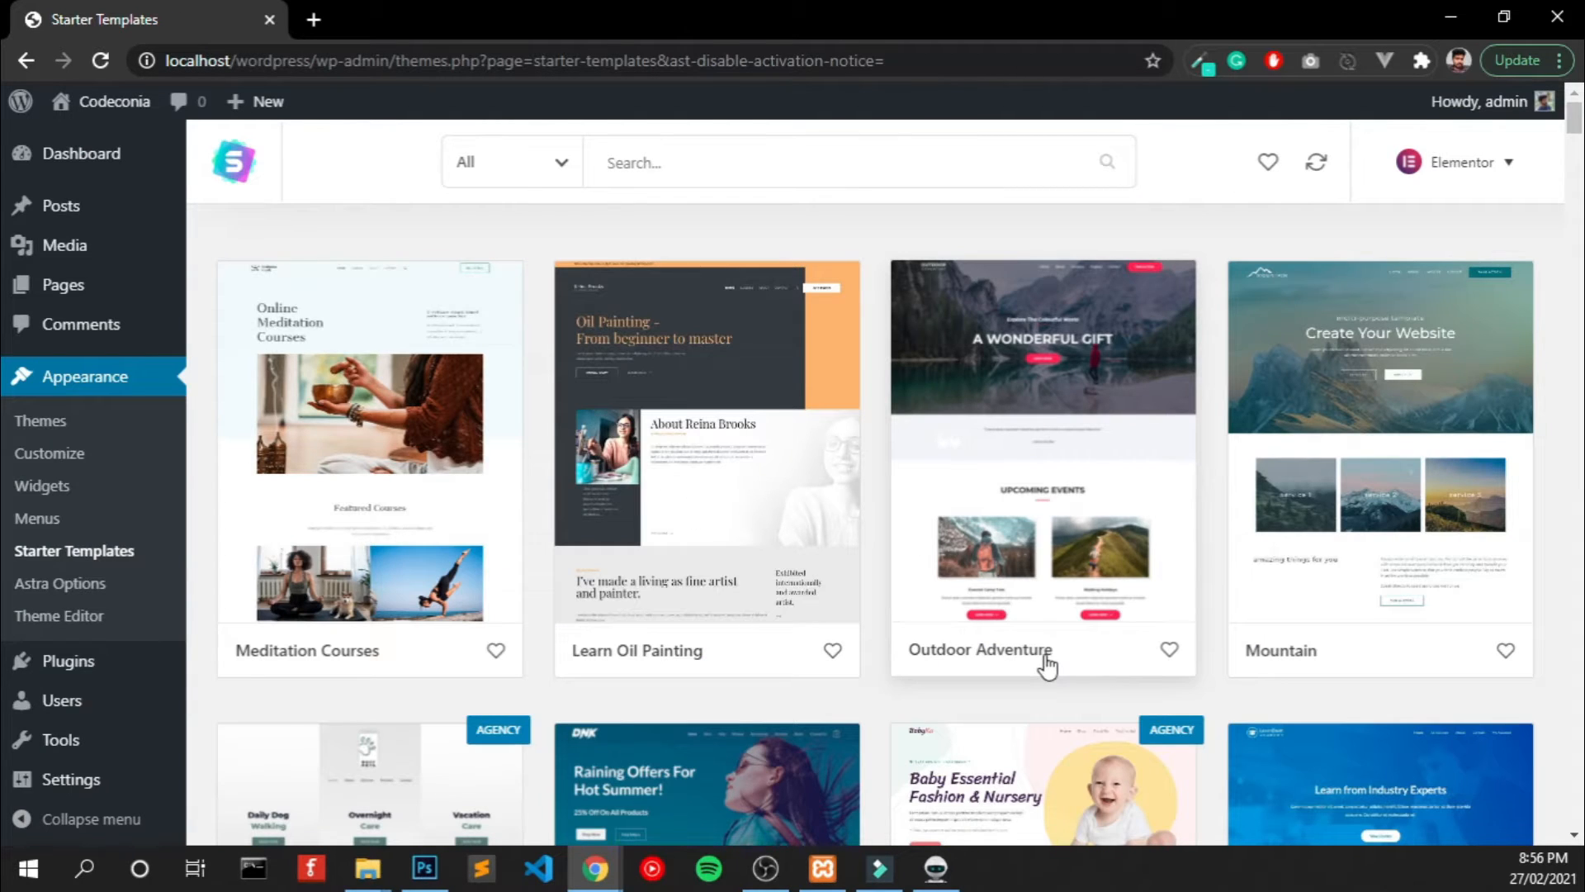
{"action": "left_click", "coordinate": [1047, 665]}
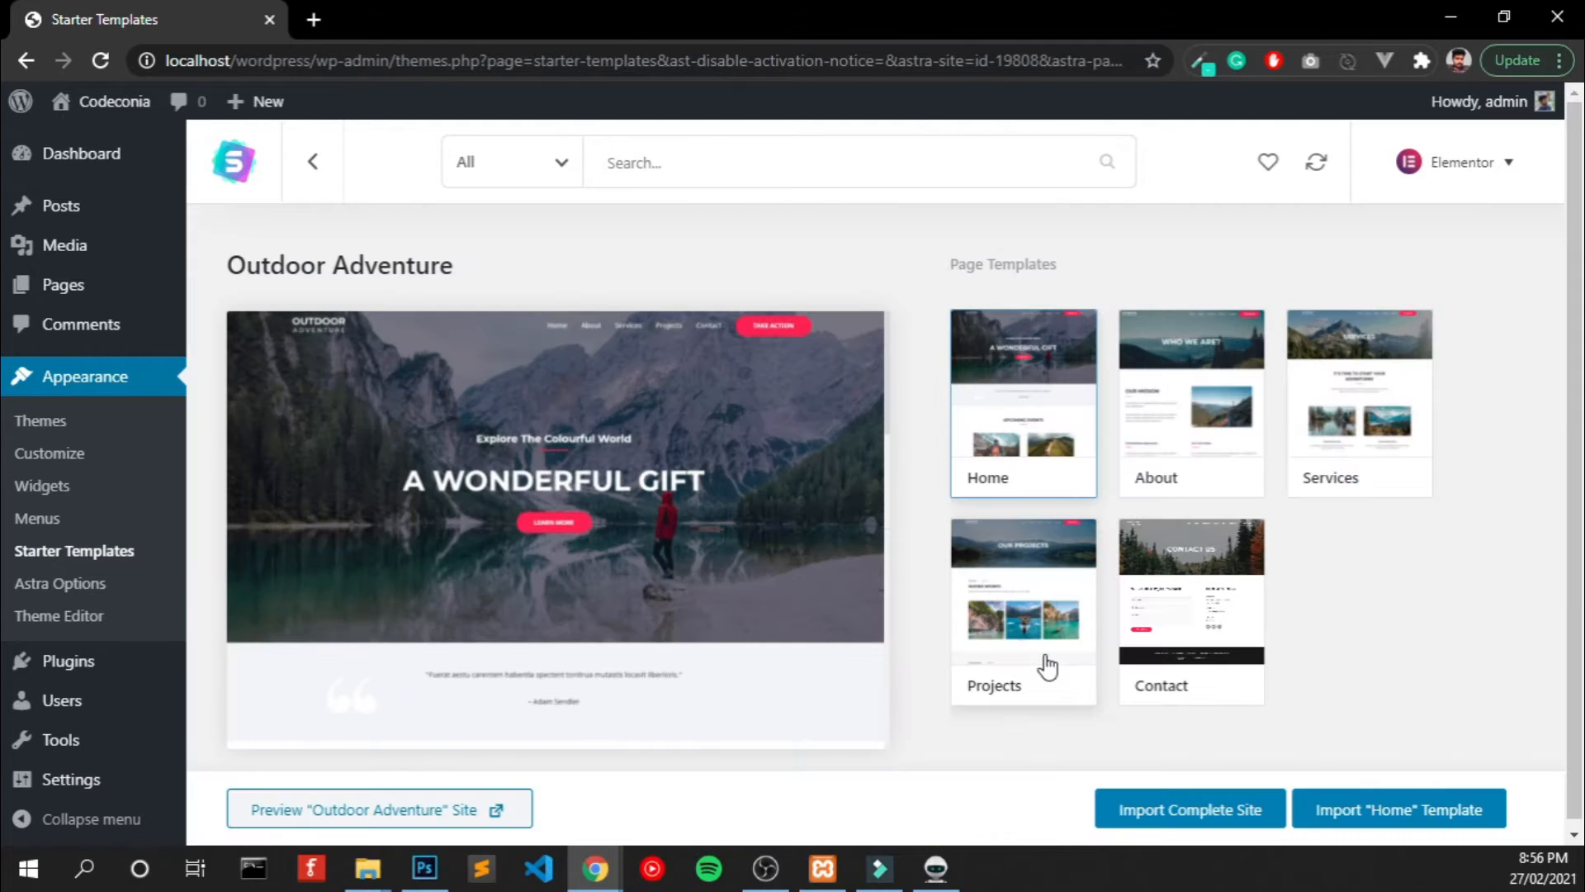
Import the complete Outdoor Adventure site with Delete Previously Imported Site enabled, skipping the personal details form.
{"action": "left_click", "coordinate": [1197, 818]}
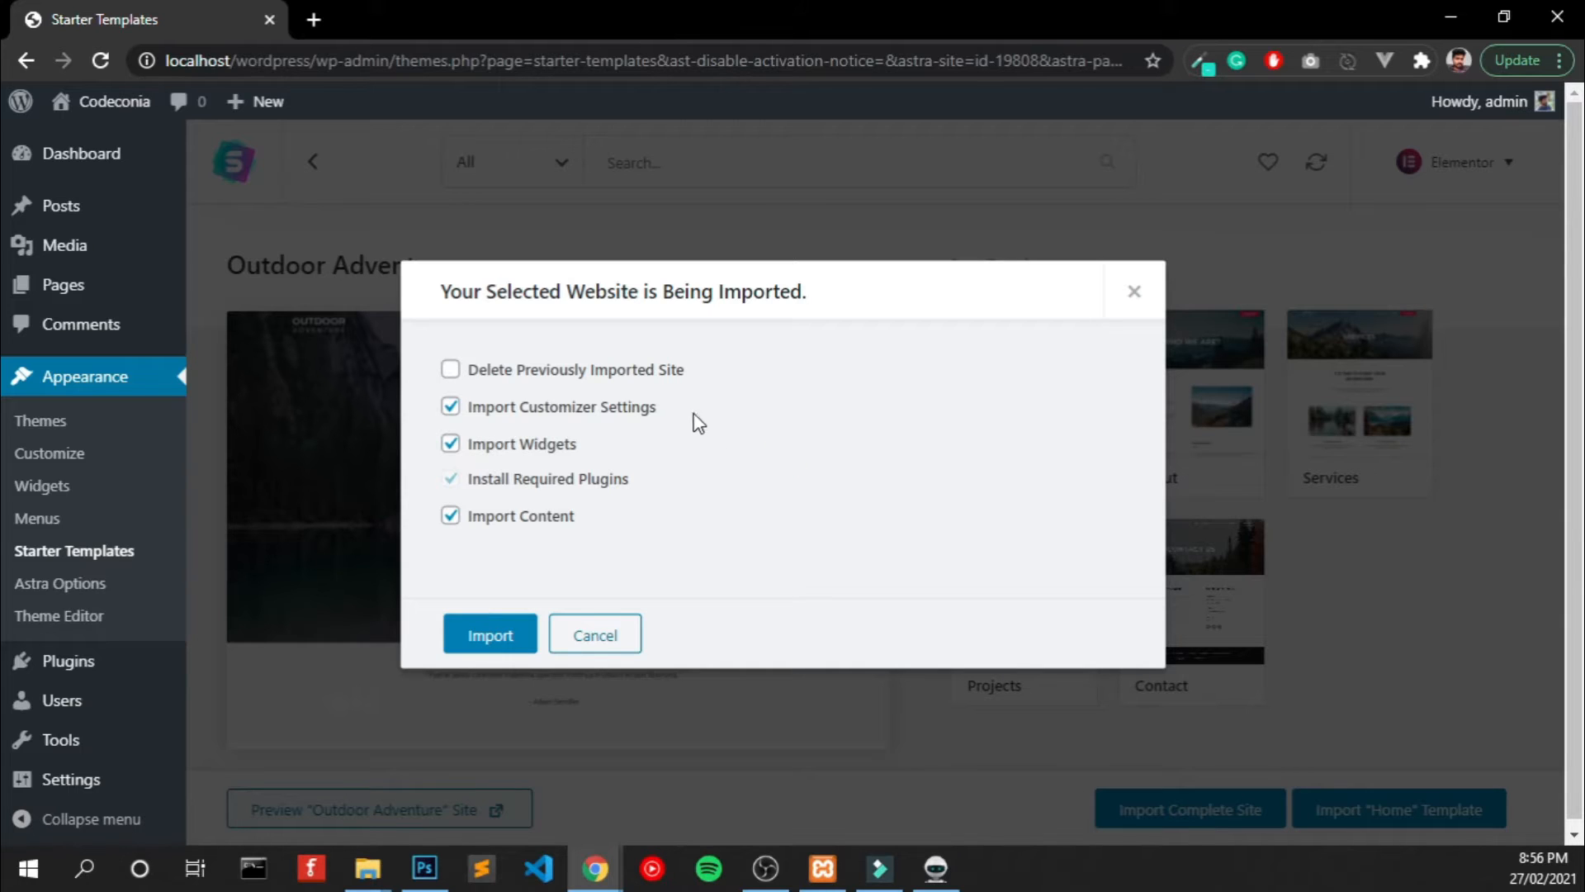
{"action": "left_click", "coordinate": [672, 371]}
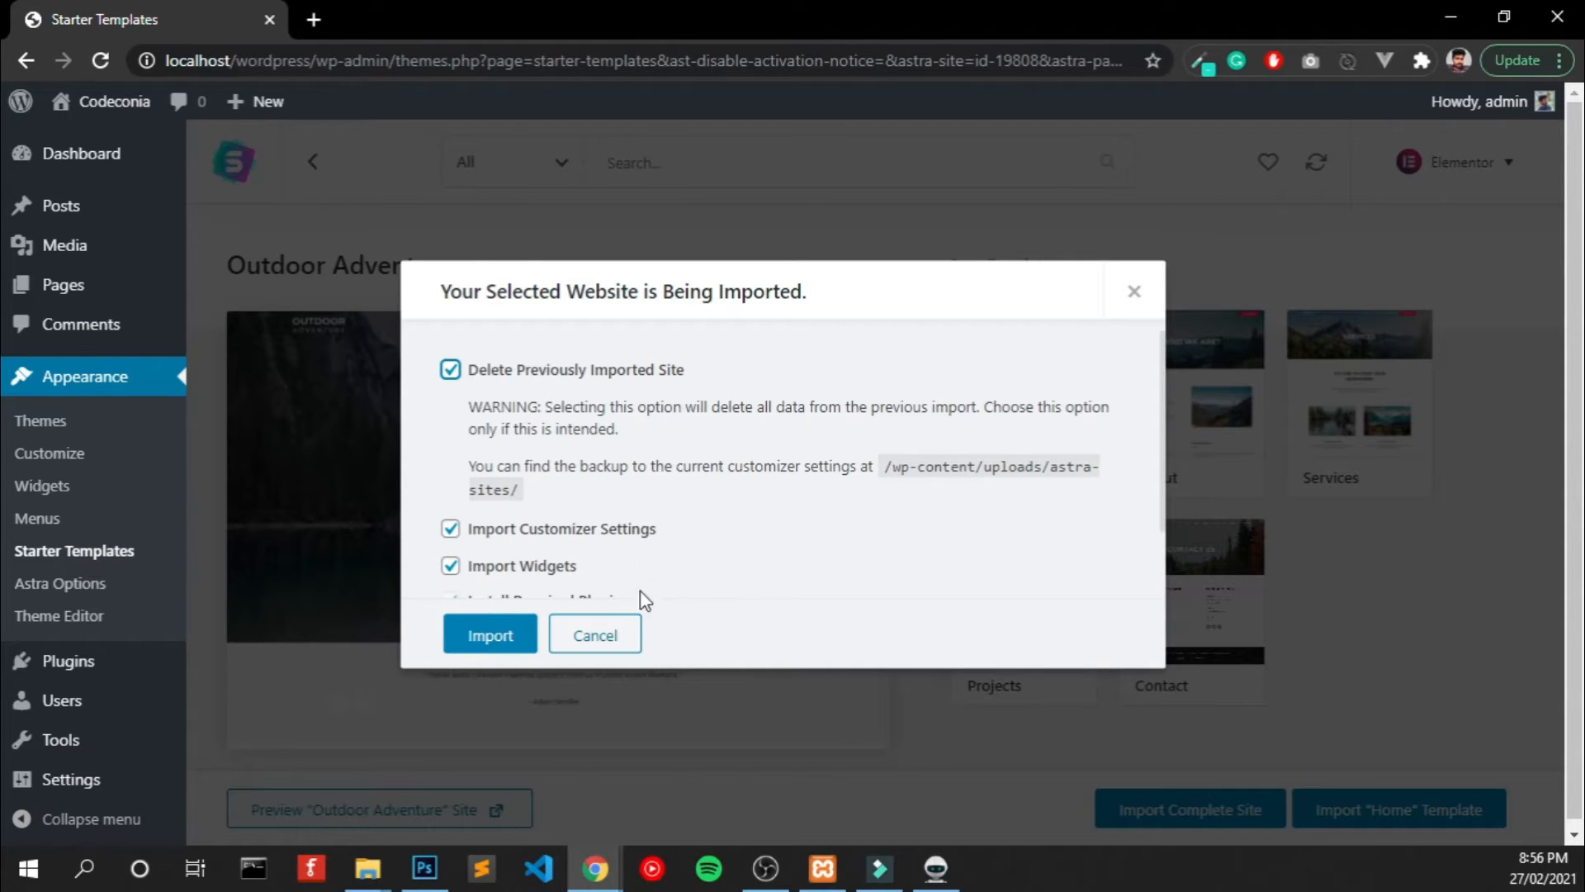
{"action": "left_click", "coordinate": [474, 643]}
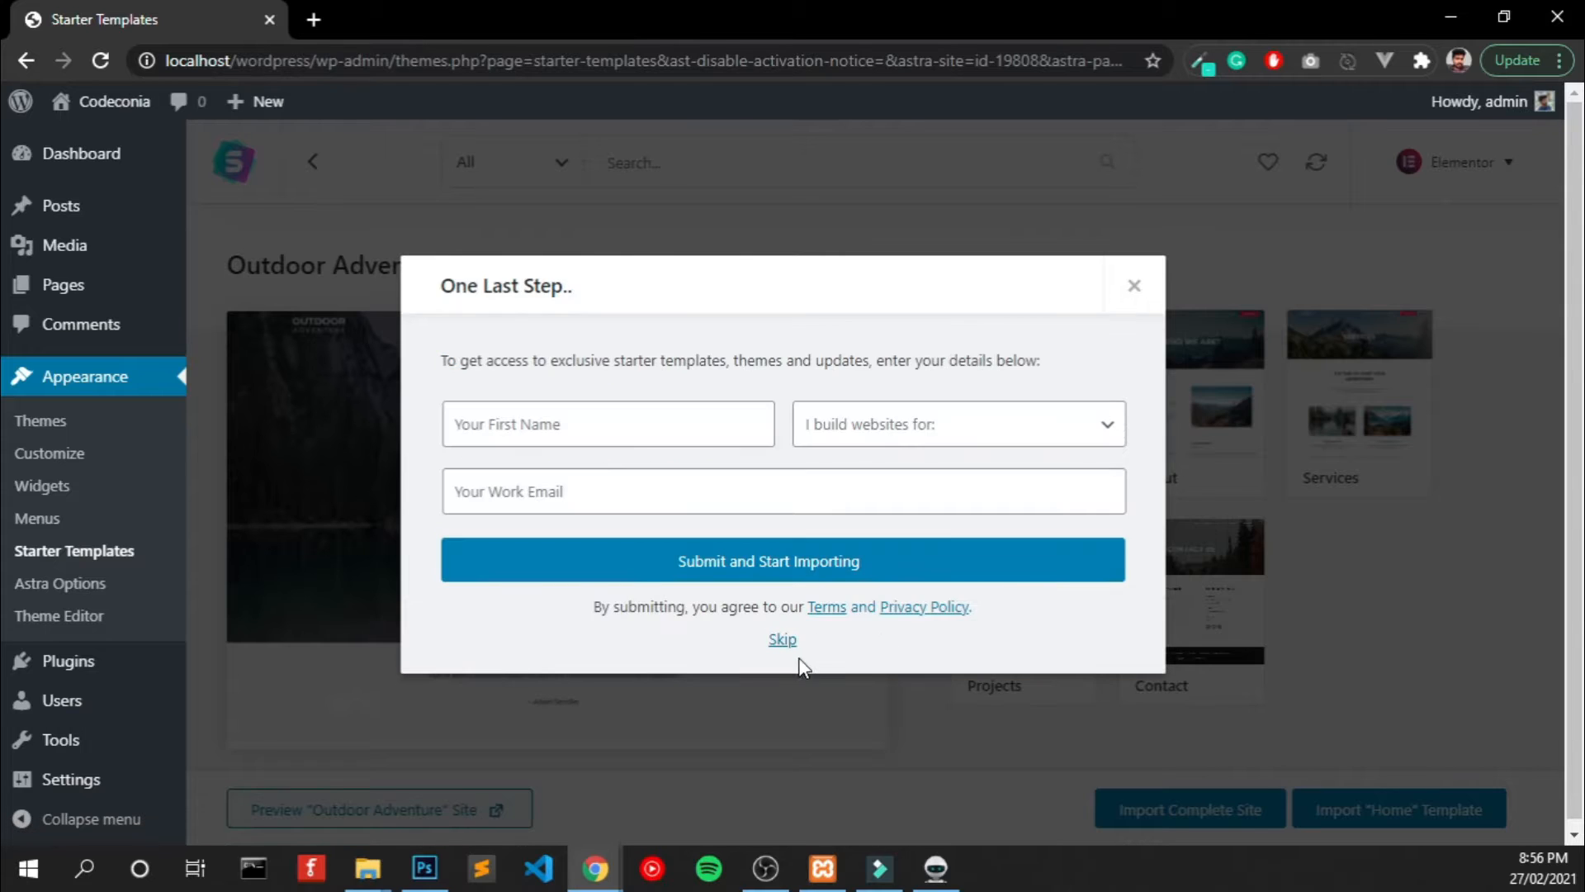
{"action": "left_click", "coordinate": [785, 642]}
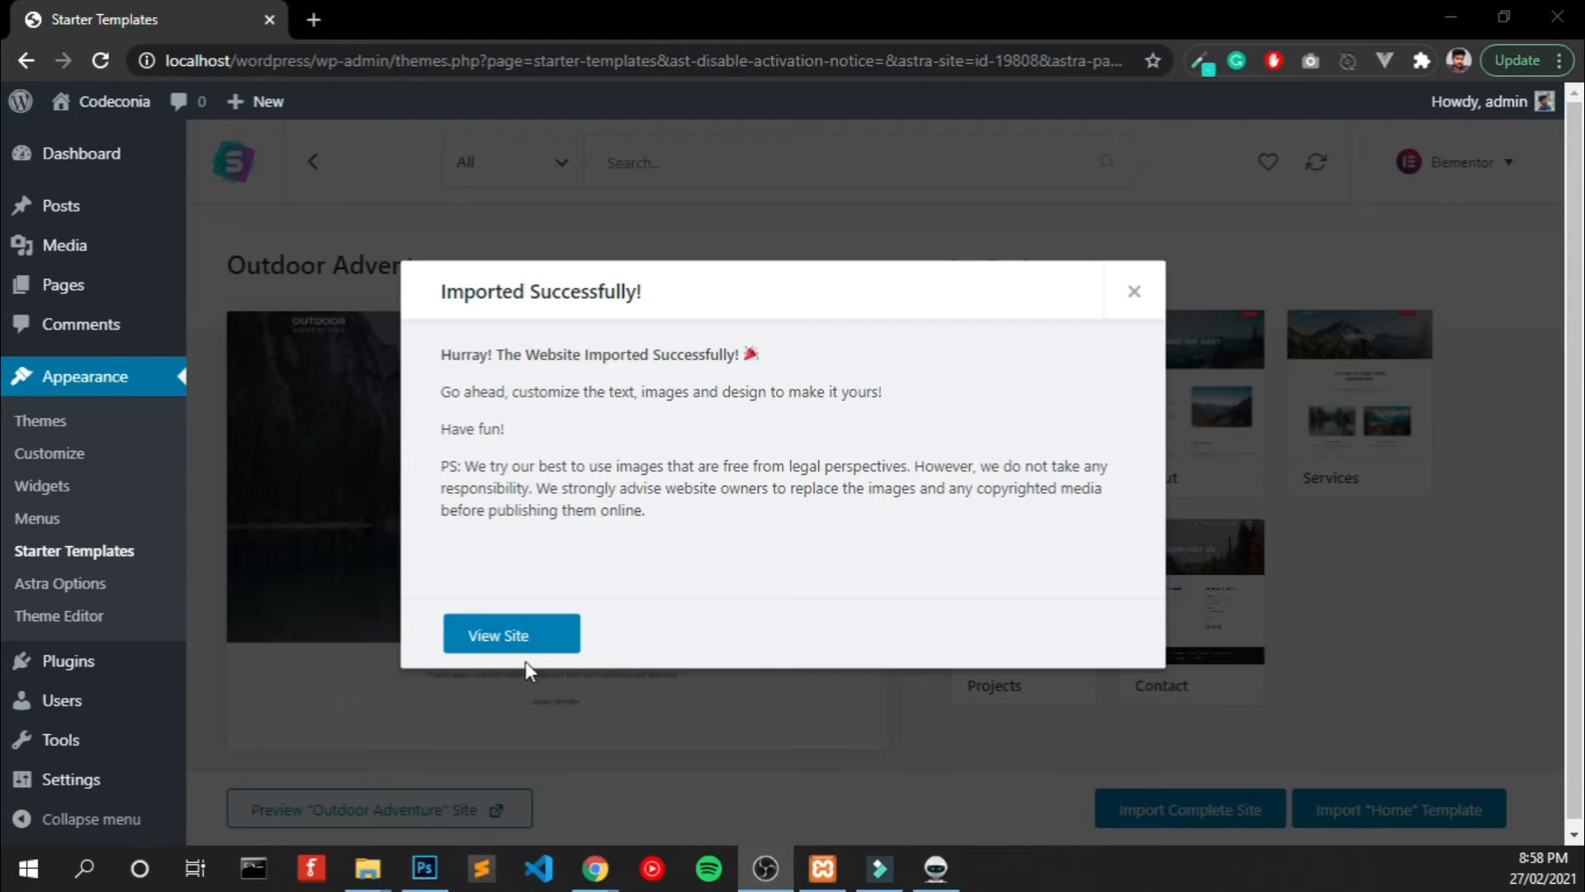
View the imported site and look through its home page from the header to the footer.
{"action": "left_click", "coordinate": [523, 646]}
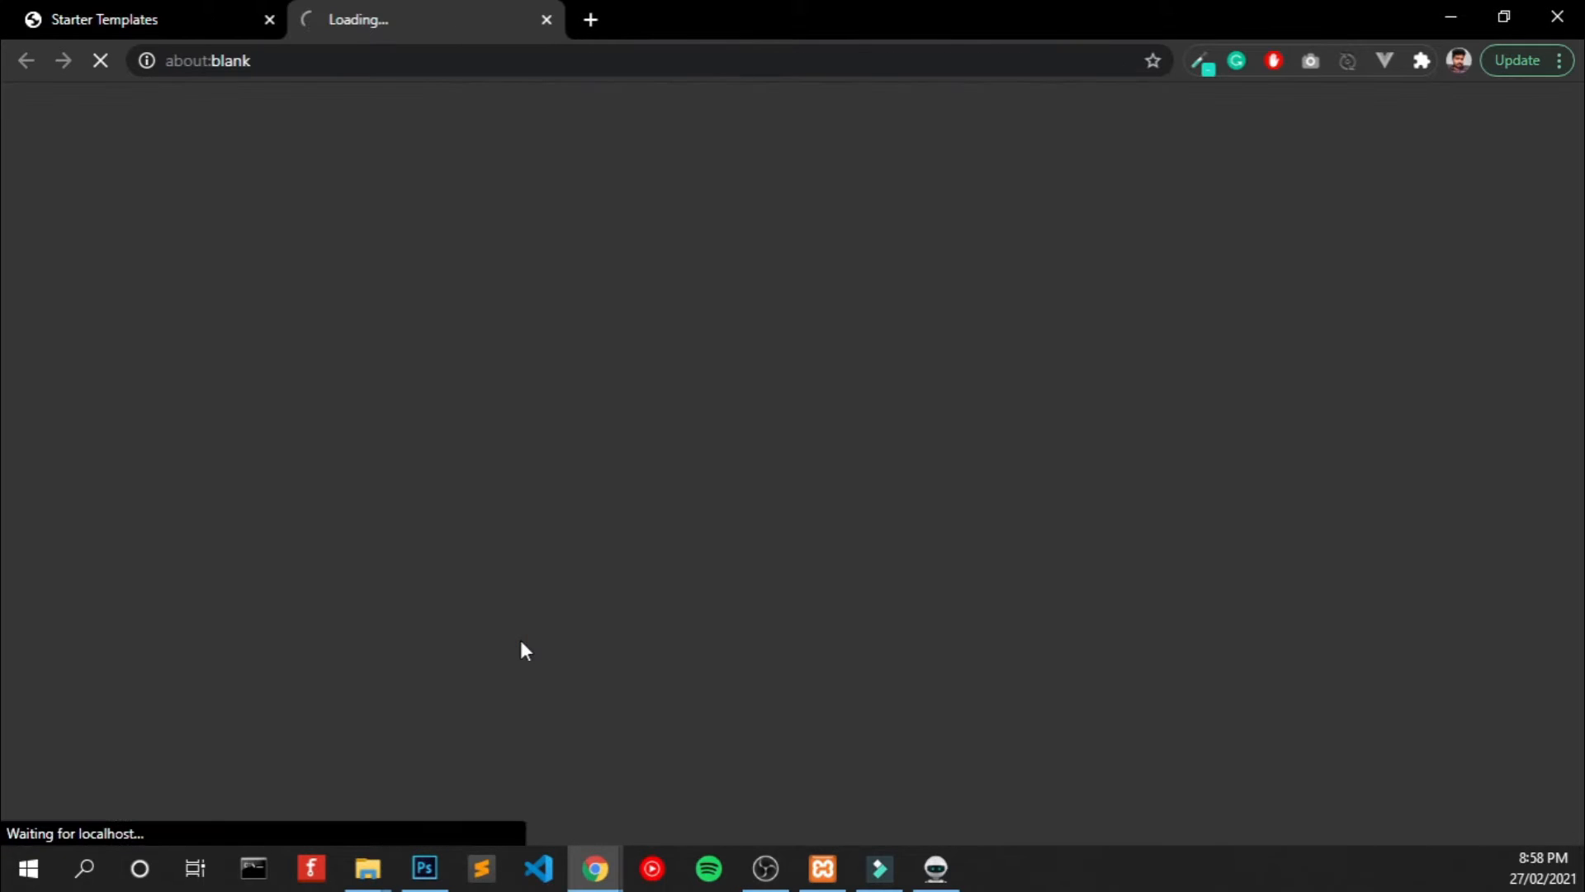
{"action": "scroll", "coordinate": [543, 628], "scroll_direction": "down", "scroll_amount": 4}
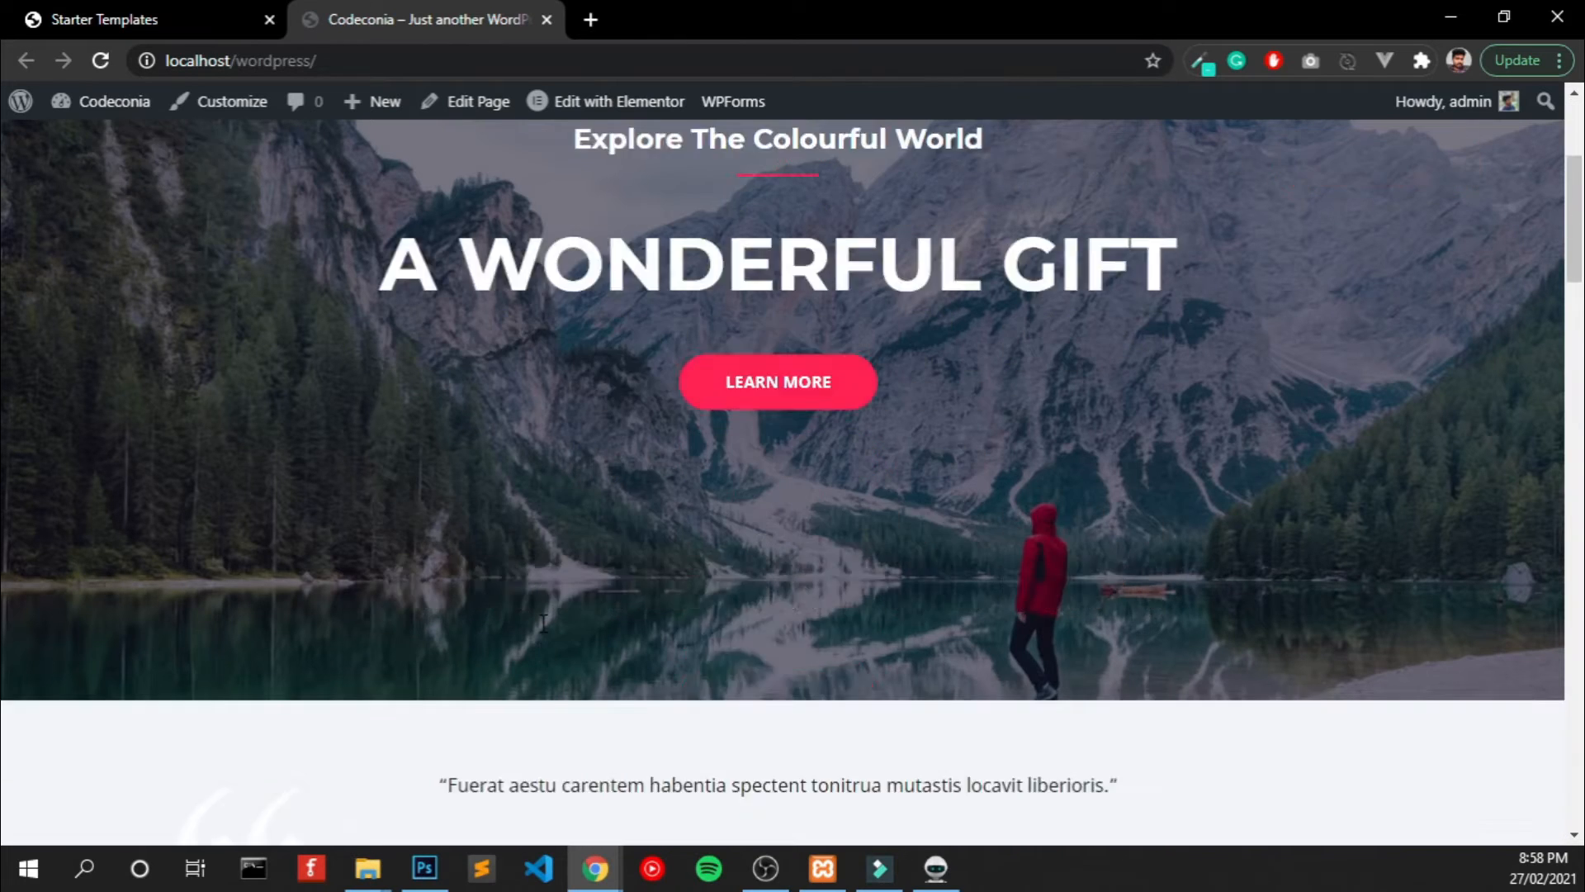
{"action": "scroll", "coordinate": [543, 623], "scroll_direction": "down", "scroll_amount": 20}
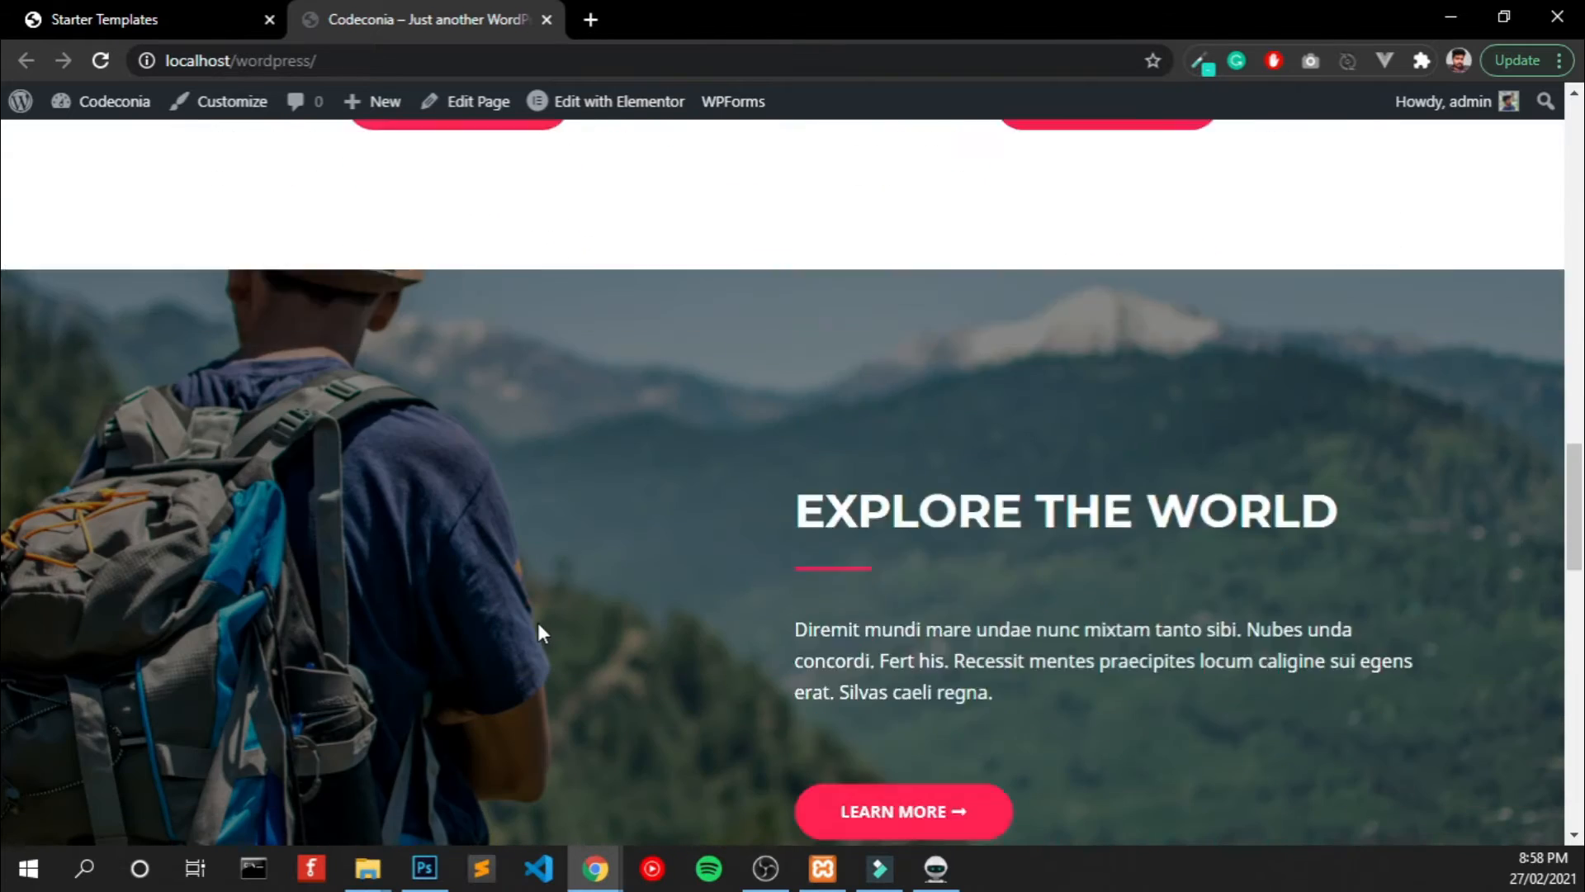
{"action": "scroll", "coordinate": [538, 624], "scroll_direction": "down", "scroll_amount": 15}
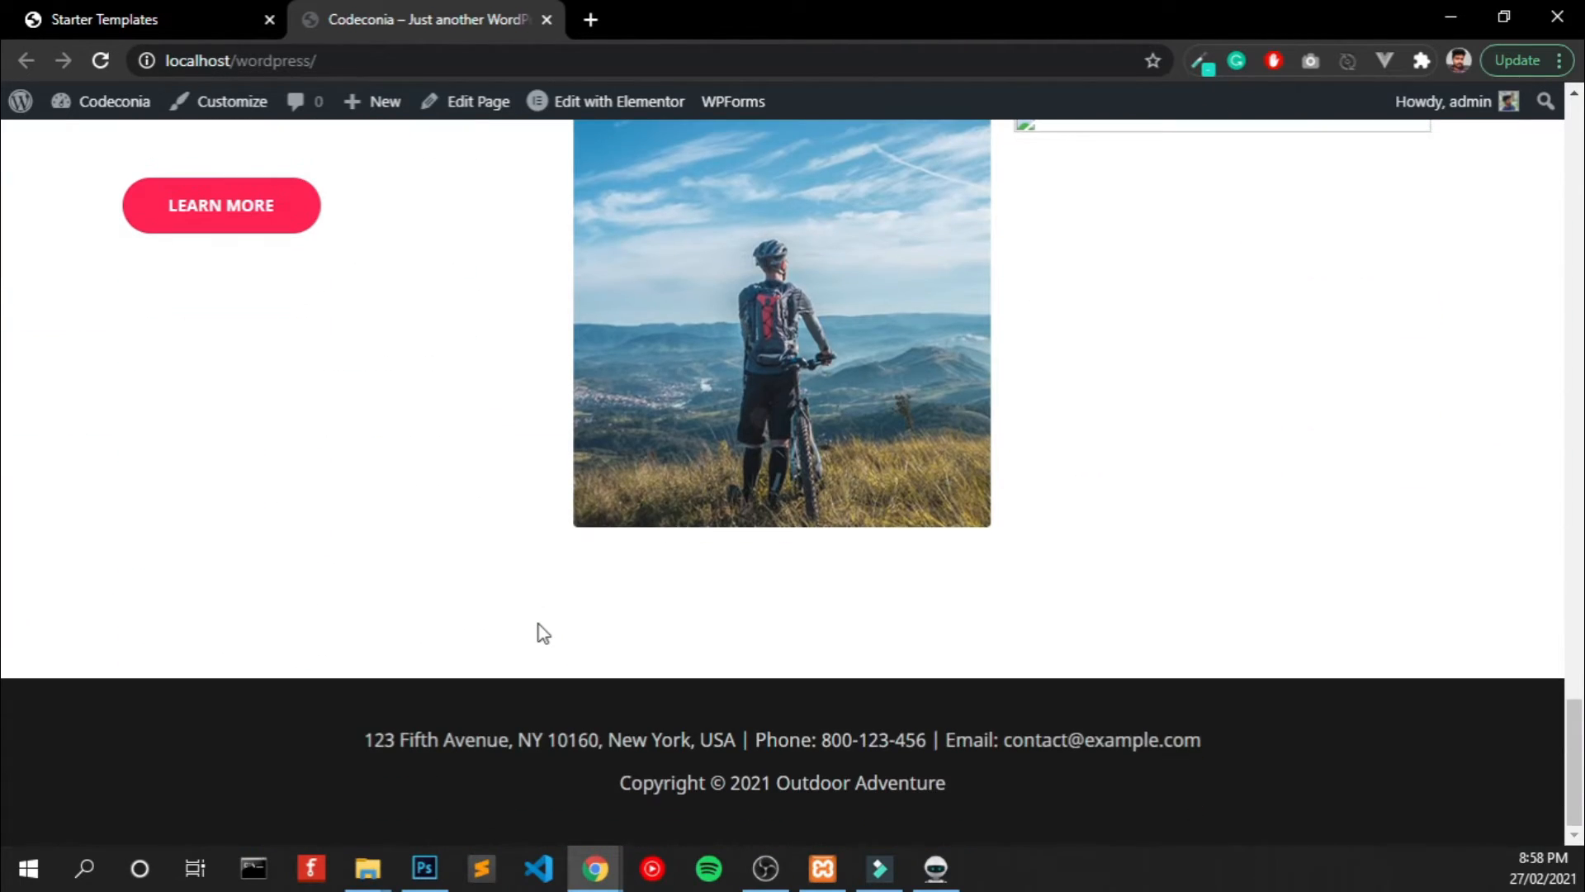
{"action": "scroll", "coordinate": [543, 633], "scroll_direction": "up", "scroll_amount": 20}
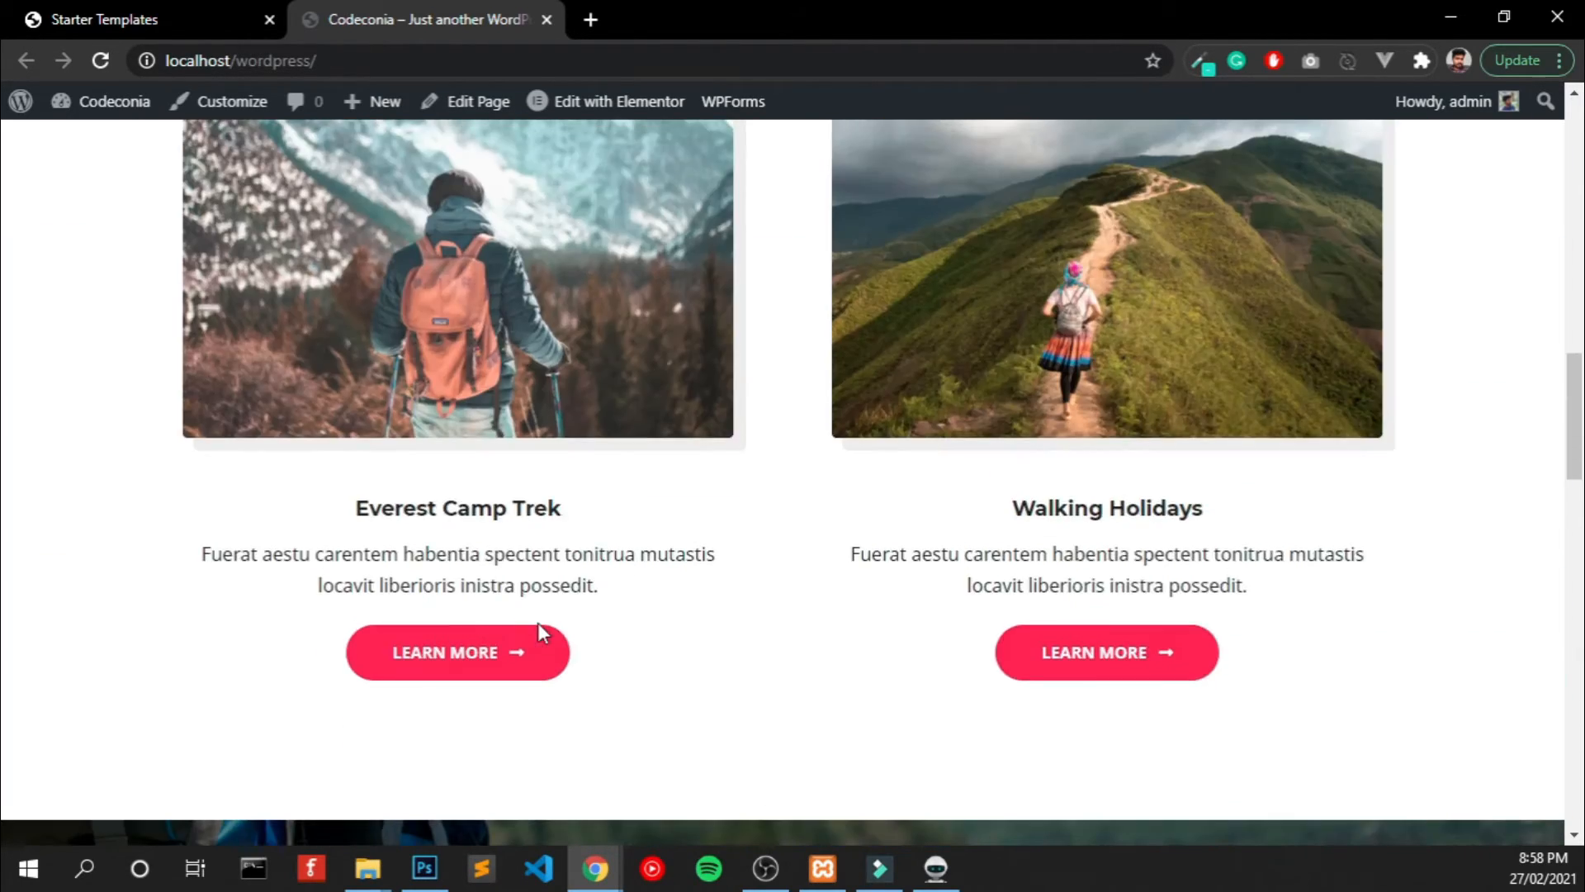
{"action": "scroll", "coordinate": [537, 624], "scroll_direction": "up", "scroll_amount": 10}
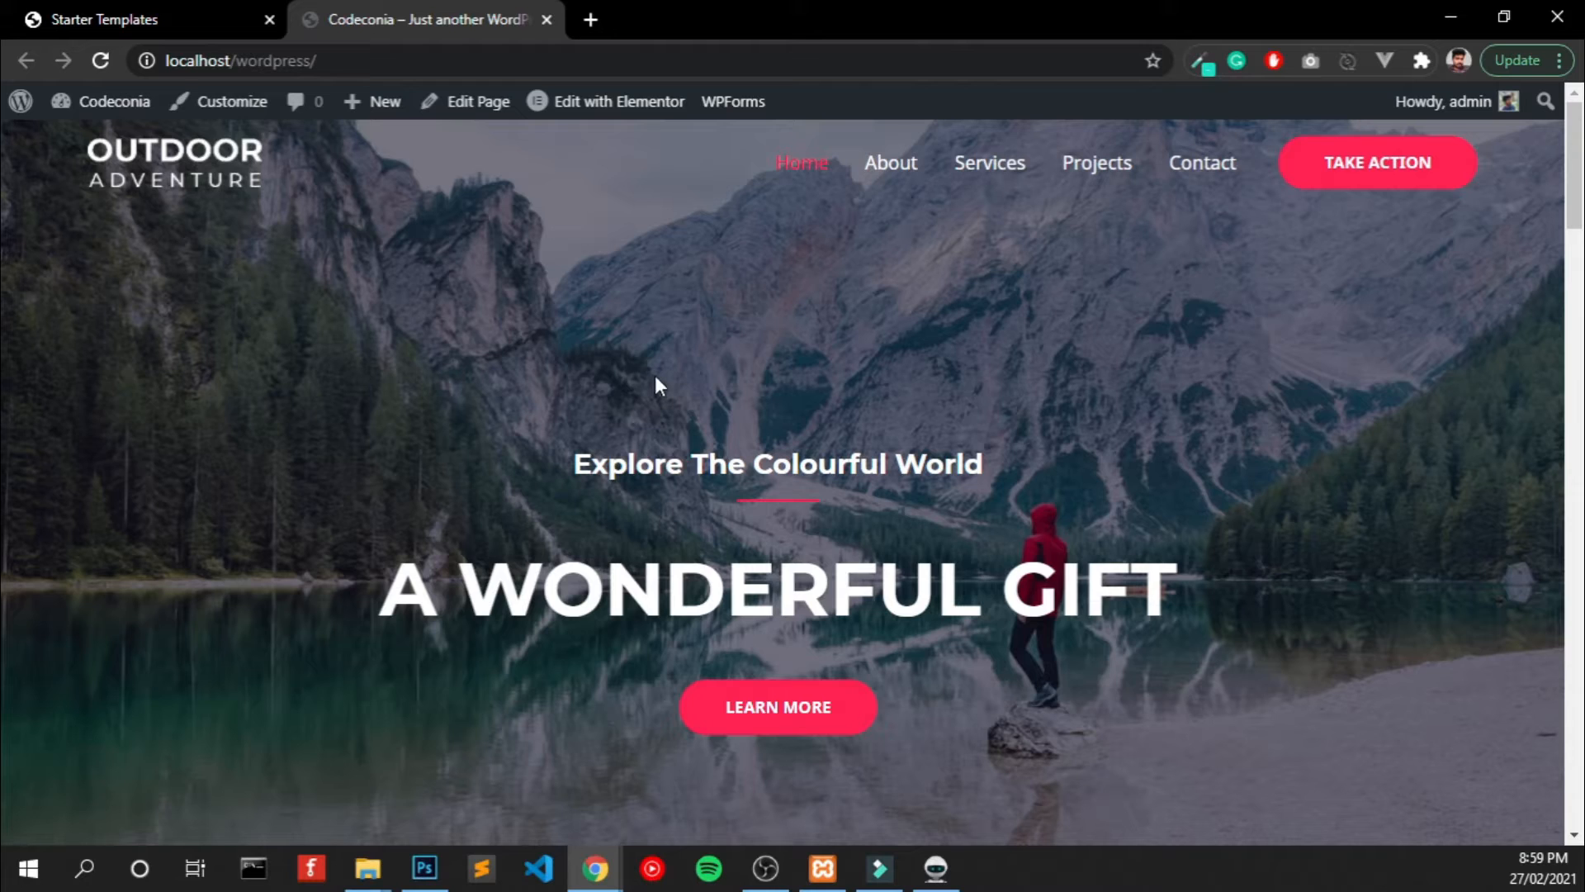
Open the home page for editing in Elementor and change the large hero heading to "Codeconia".
{"action": "left_click", "coordinate": [629, 116]}
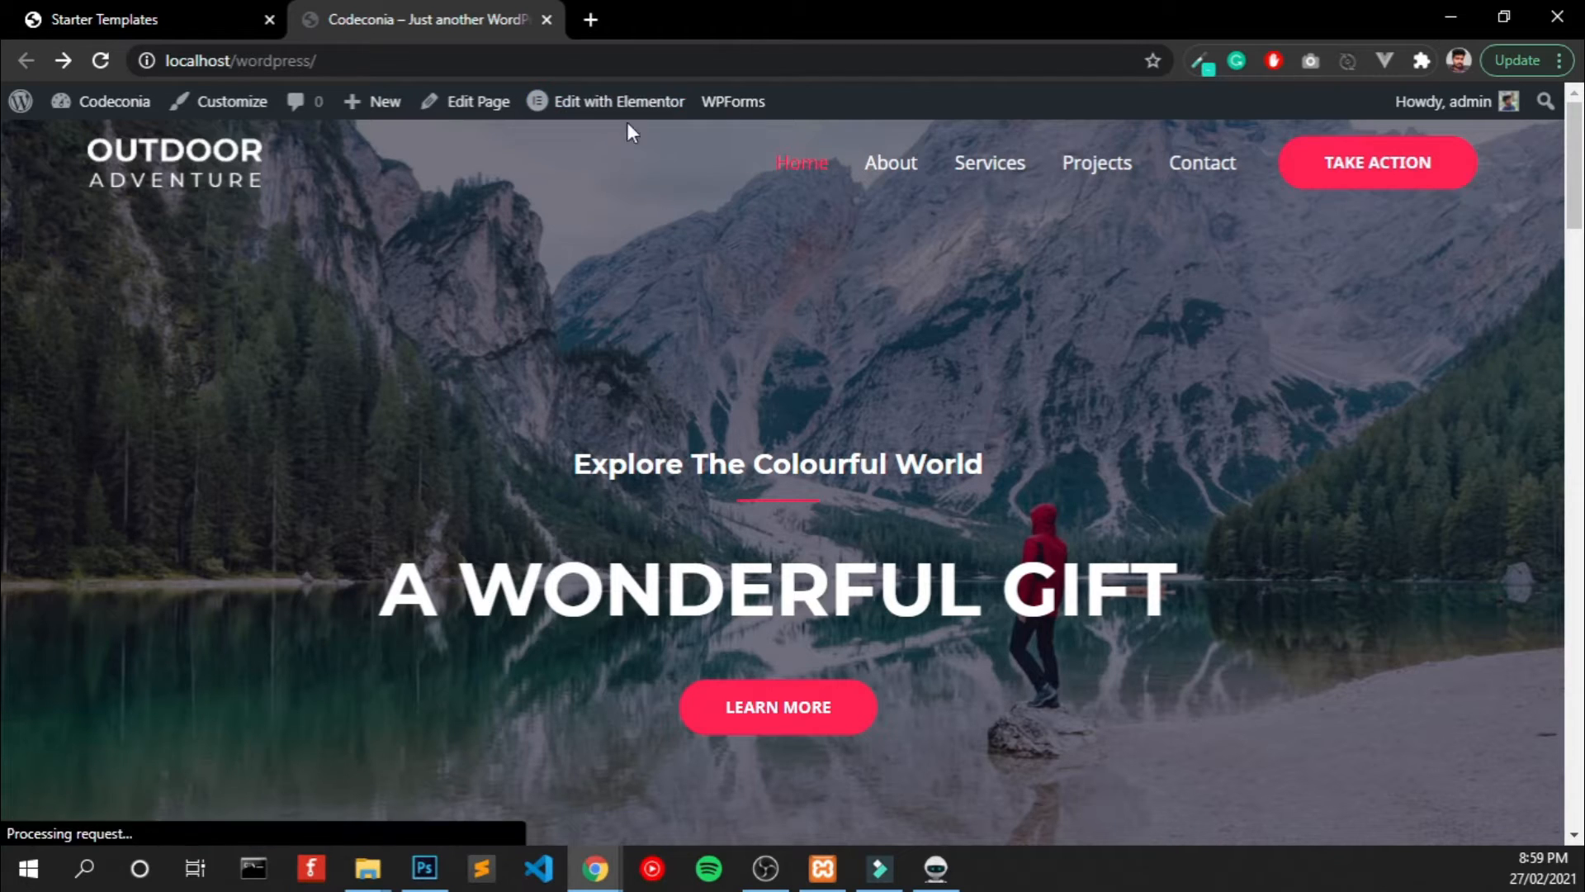
{"action": "mouse_move", "coordinate": [643, 125]}
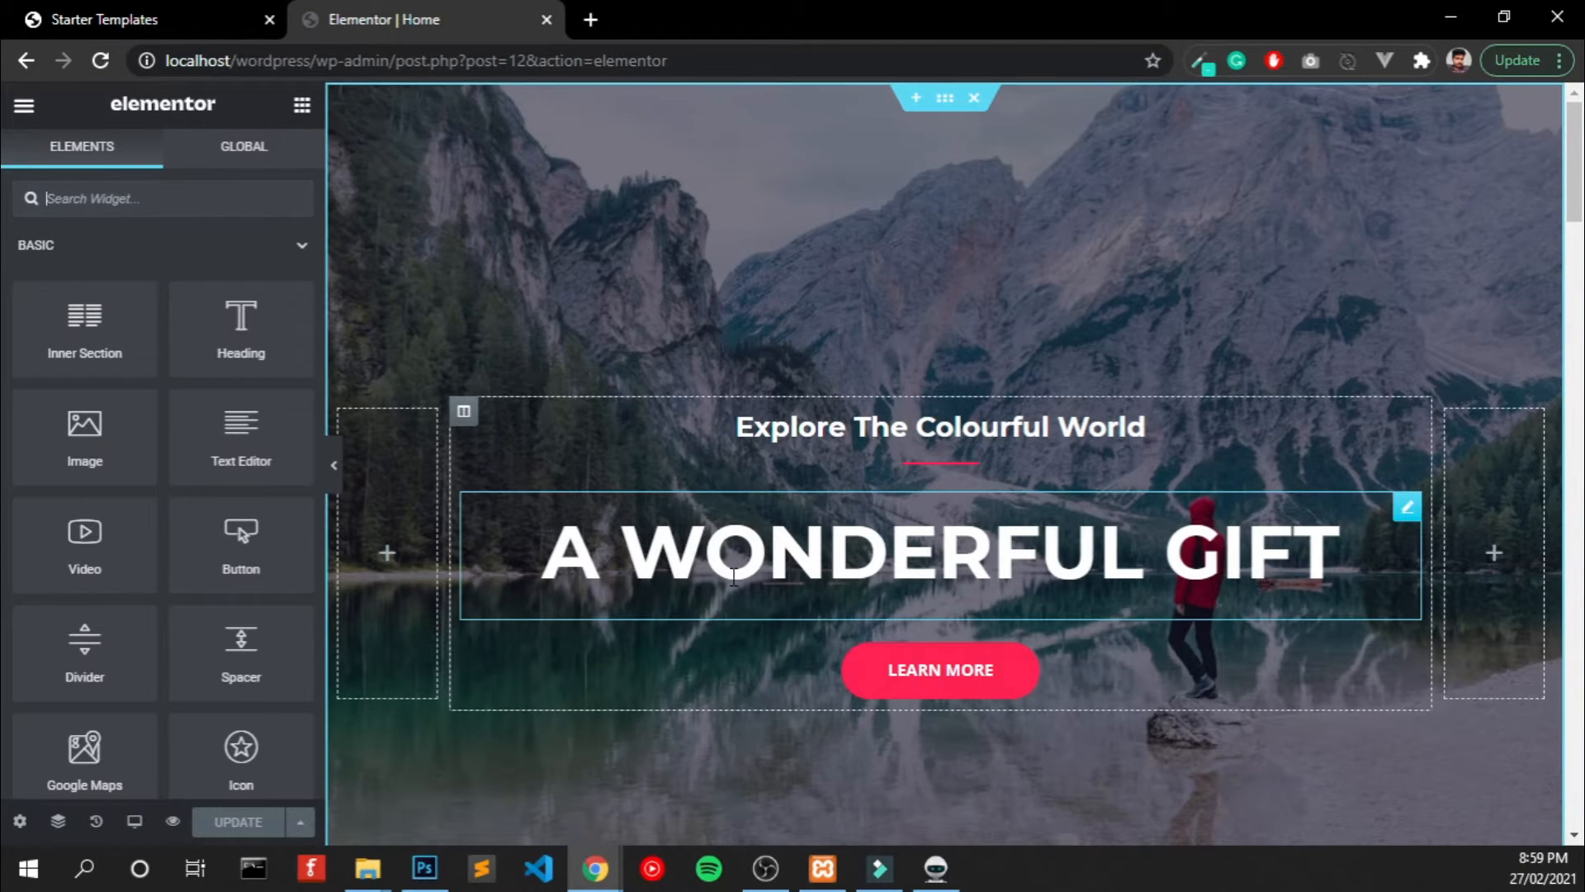
{"action": "left_click", "coordinate": [659, 562]}
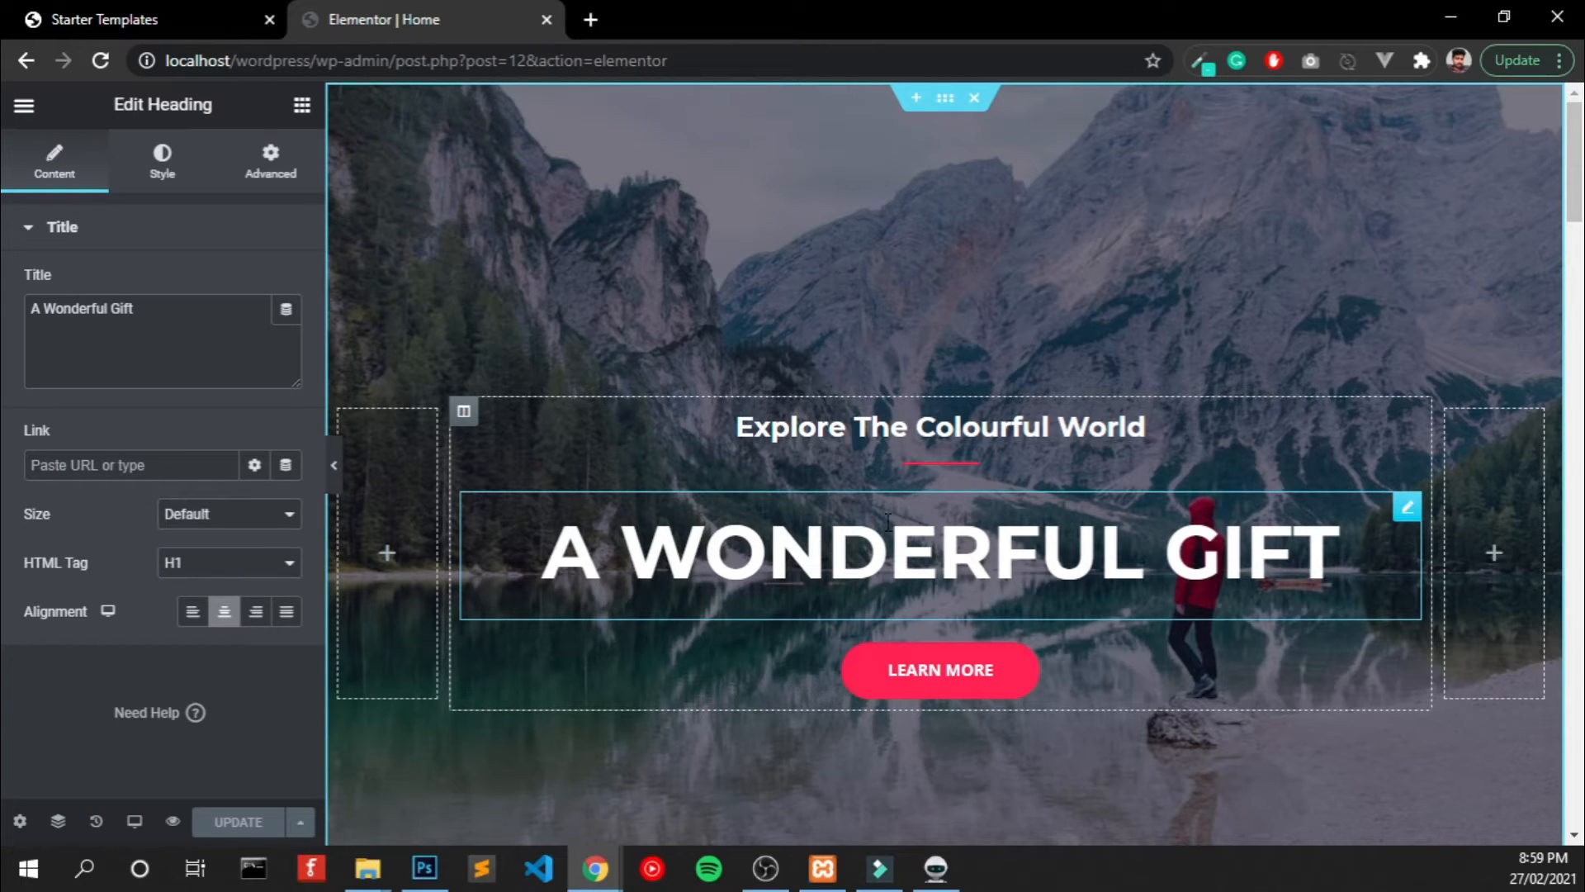
{"action": "triple_click", "coordinate": [892, 553]}
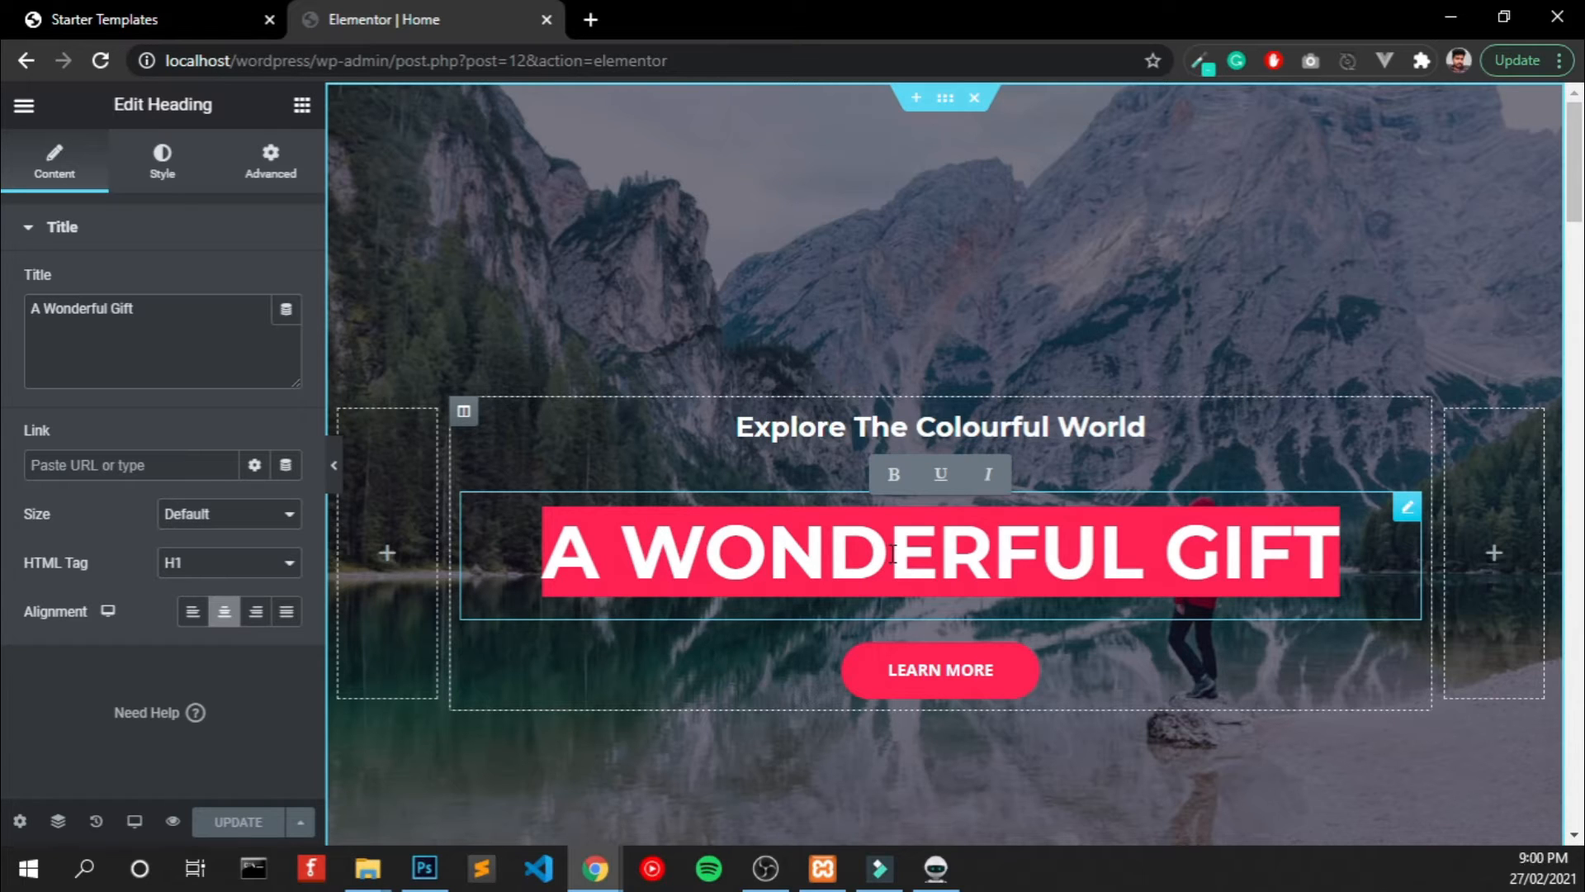
{"action": "type", "text": "Codecon"}
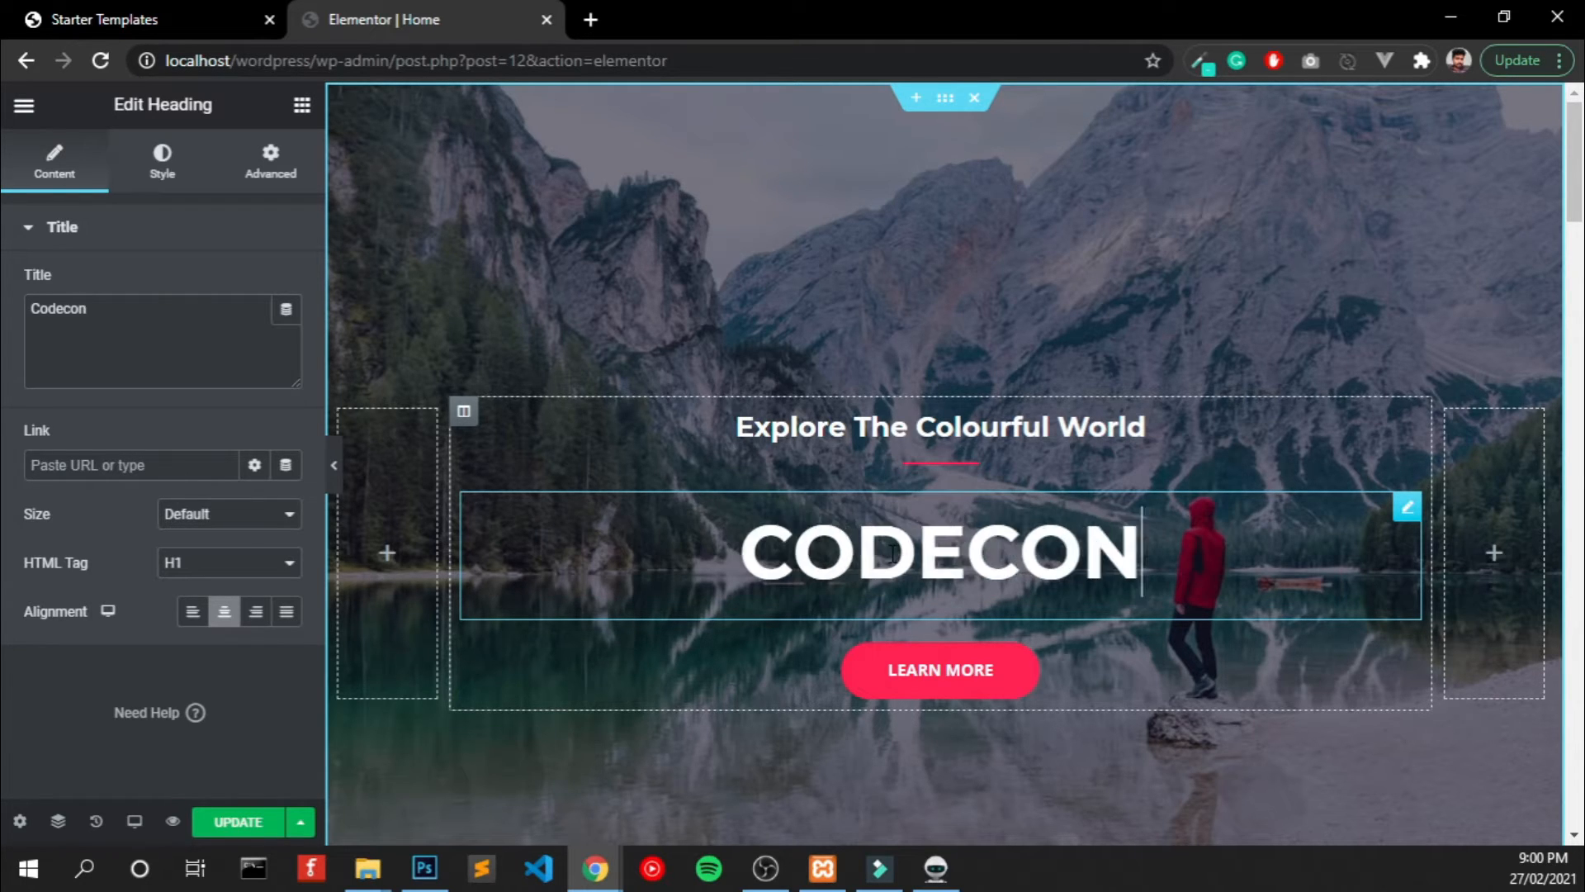
{"action": "type", "text": "ia"}
Replace the small heading above the hero title with "Welcome to".
{"action": "left_click", "coordinate": [1004, 421]}
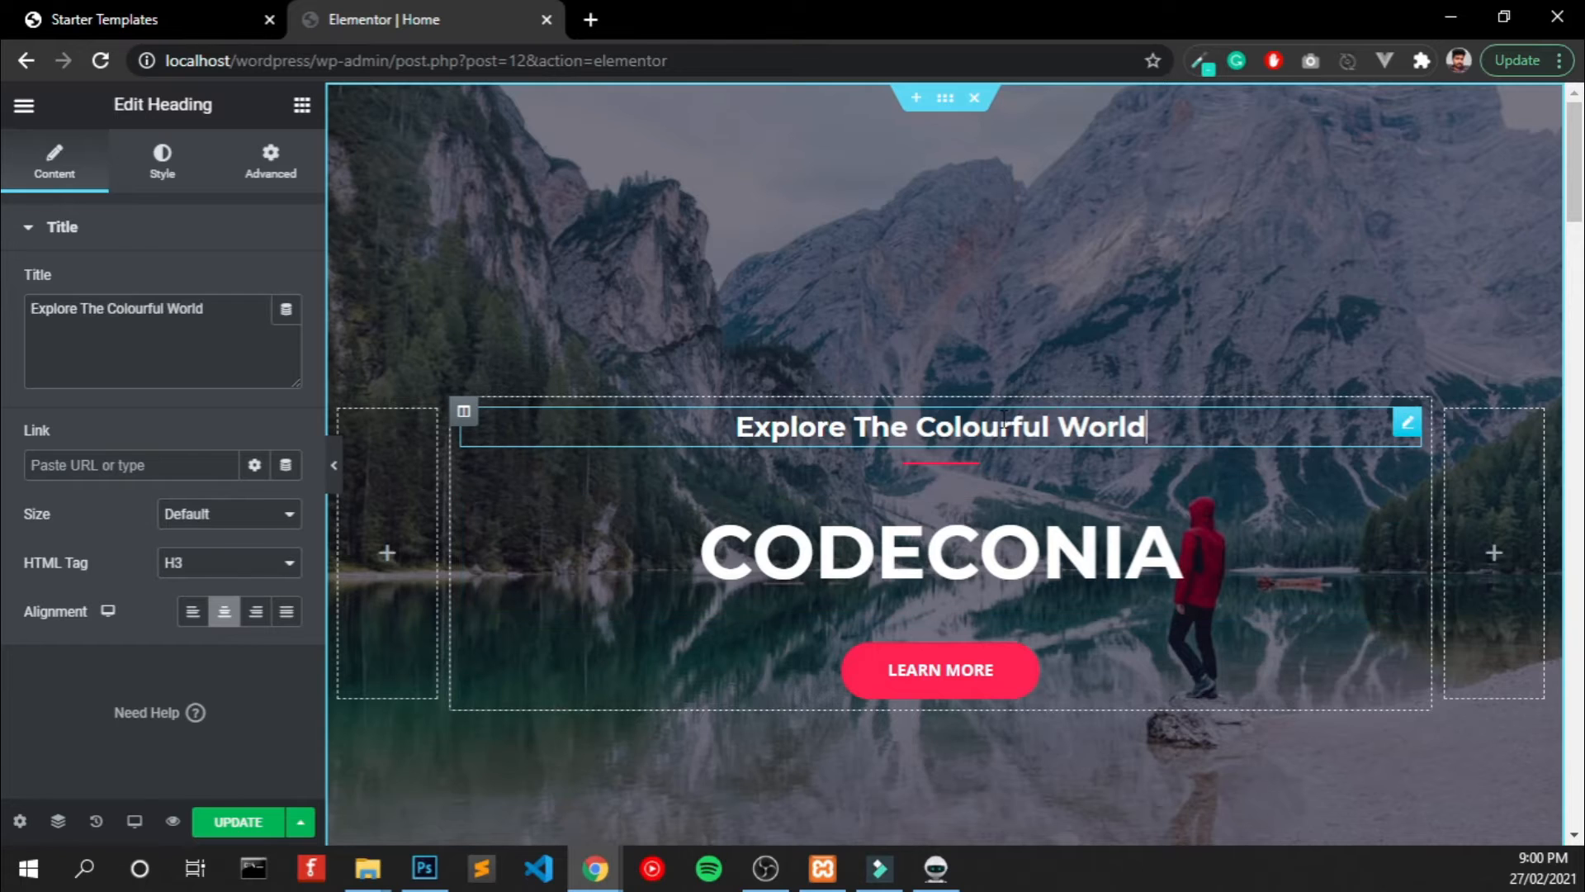
{"action": "triple_click", "coordinate": [1004, 419]}
{"action": "type", "text": "Welc"}
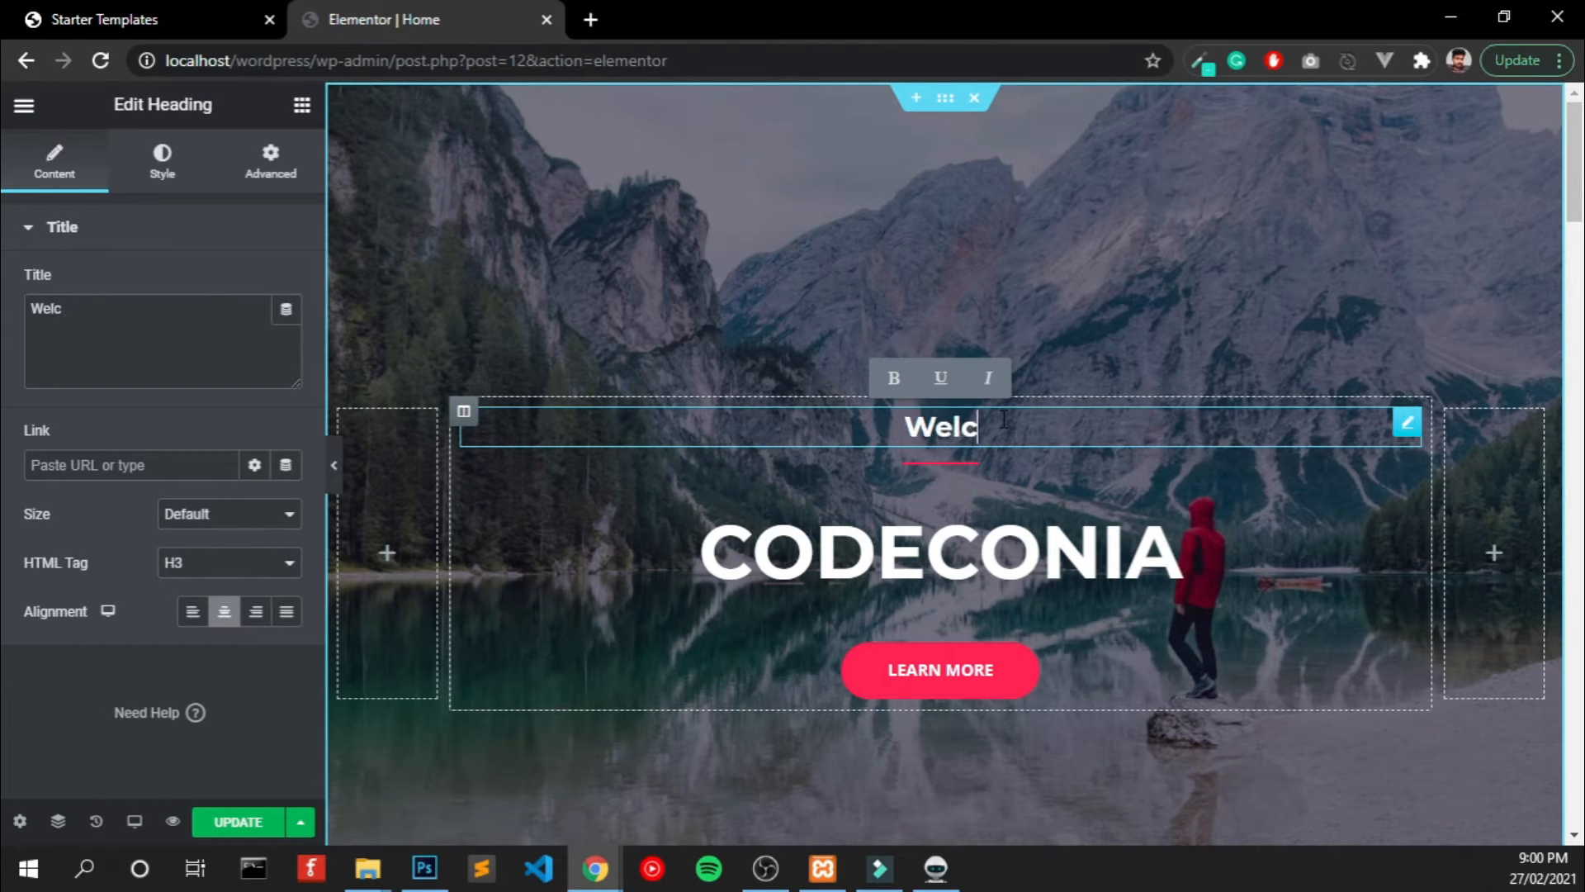
{"action": "type", "text": "ome to"}
Change the text of the hero button to "Contact us".
{"action": "left_click", "coordinate": [967, 696]}
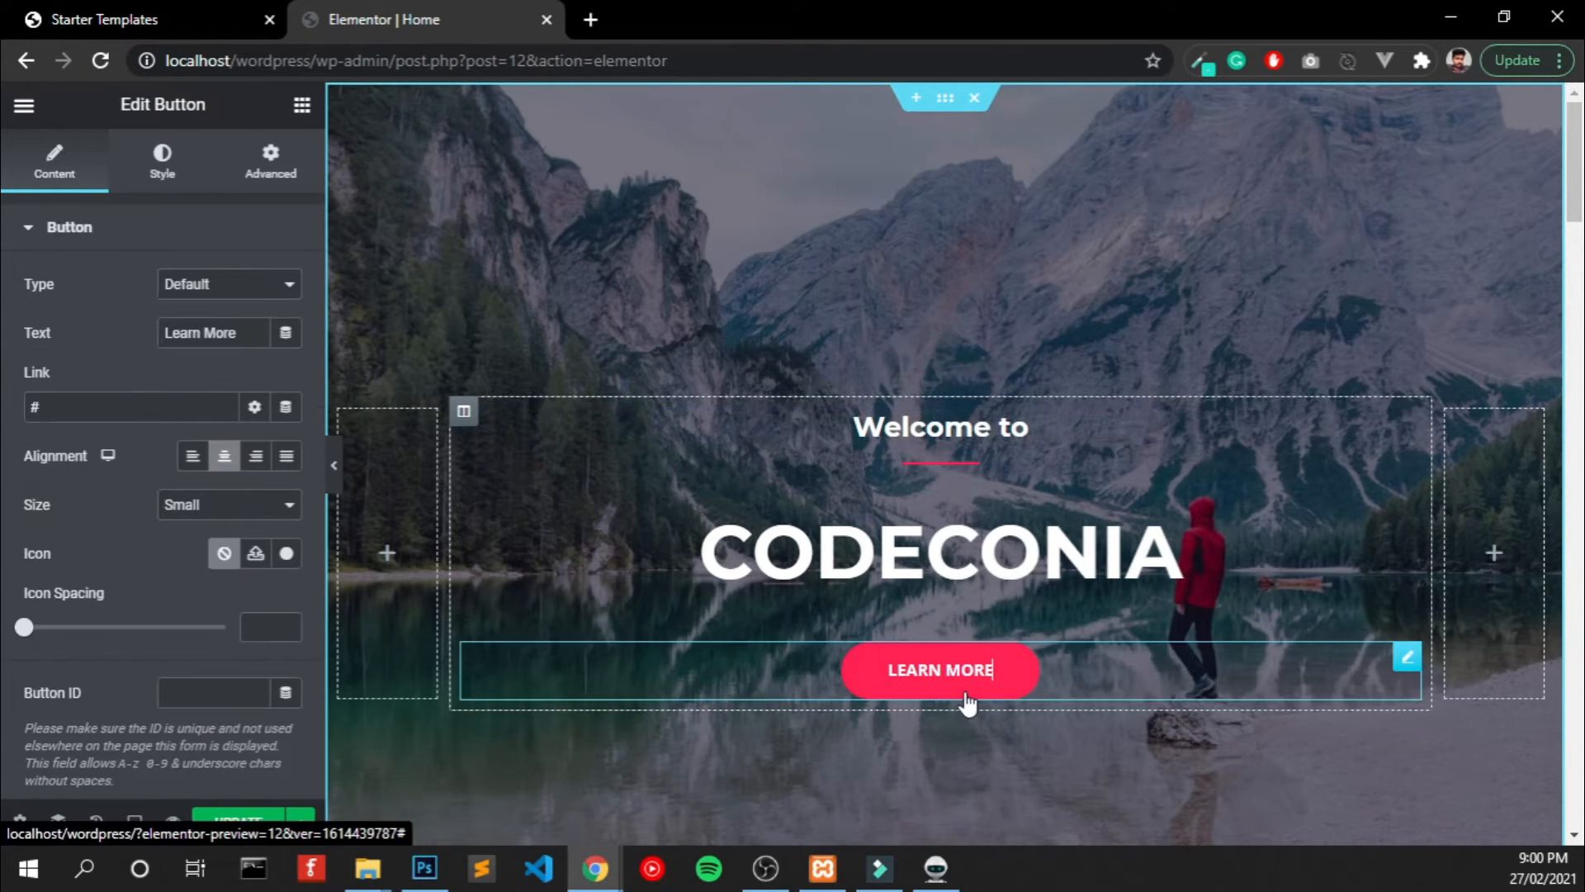
{"action": "key", "text": "ctrl+a"}
{"action": "key", "text": "BackSpace"}
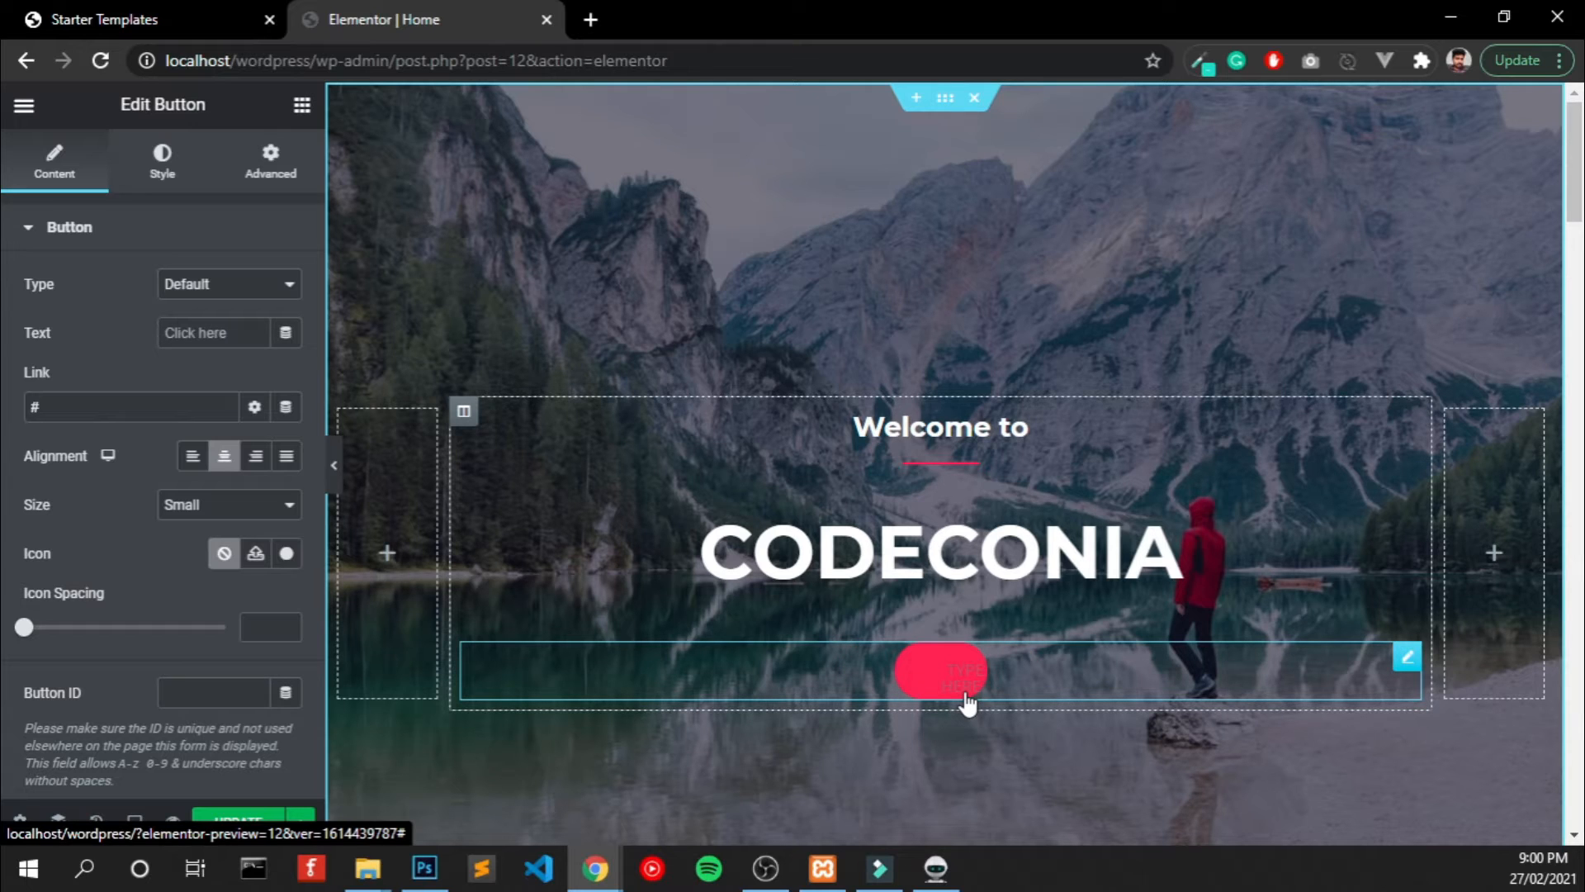
{"action": "type", "text": "Contac"}
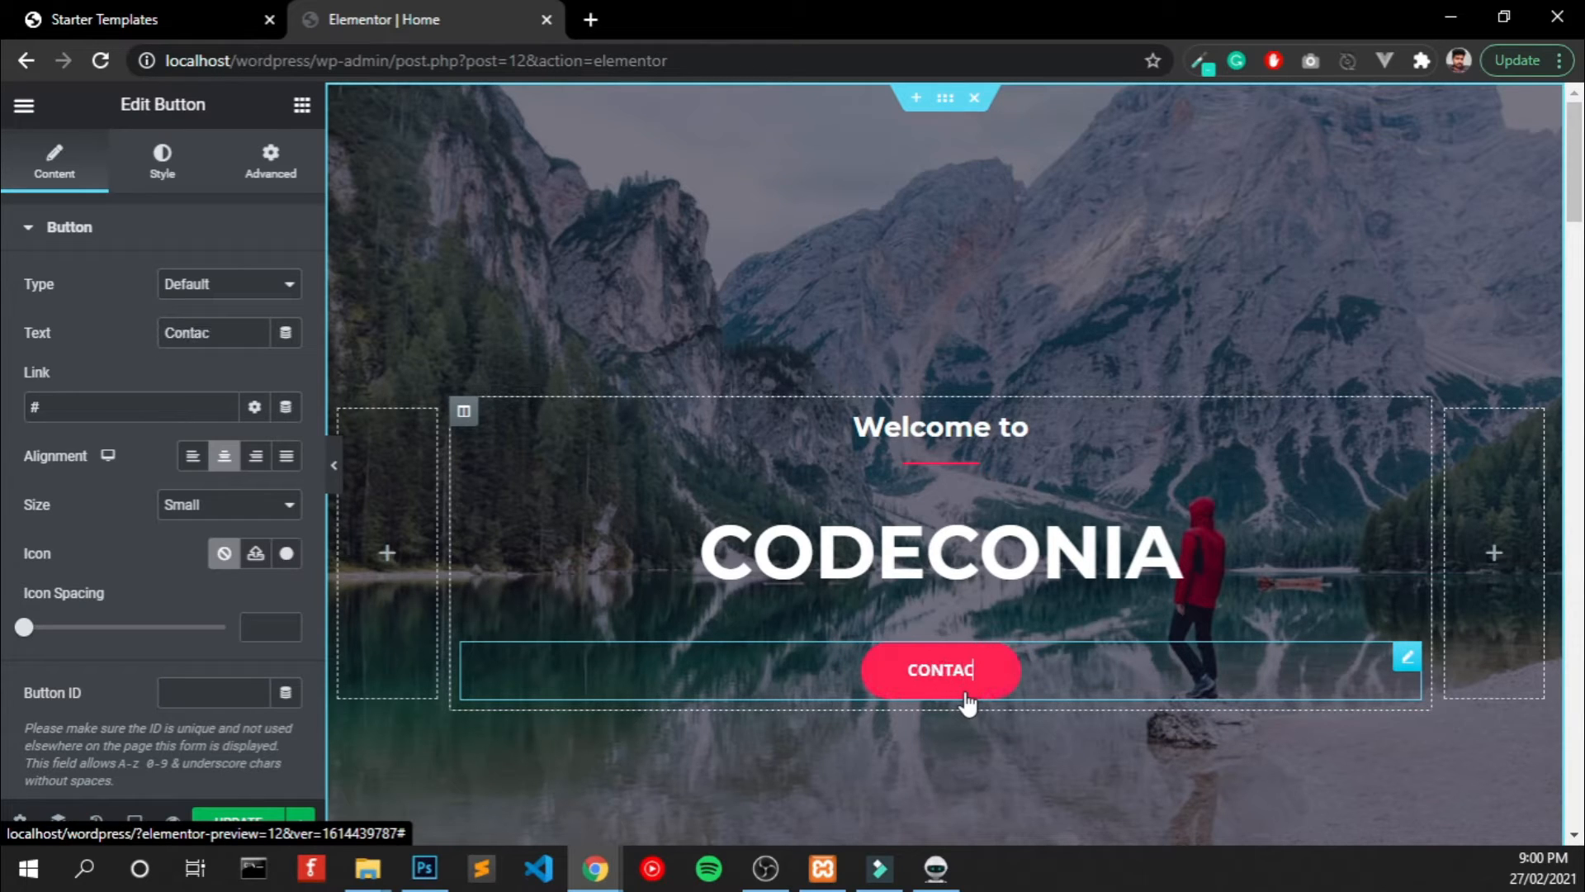
{"action": "type", "text": "t us"}
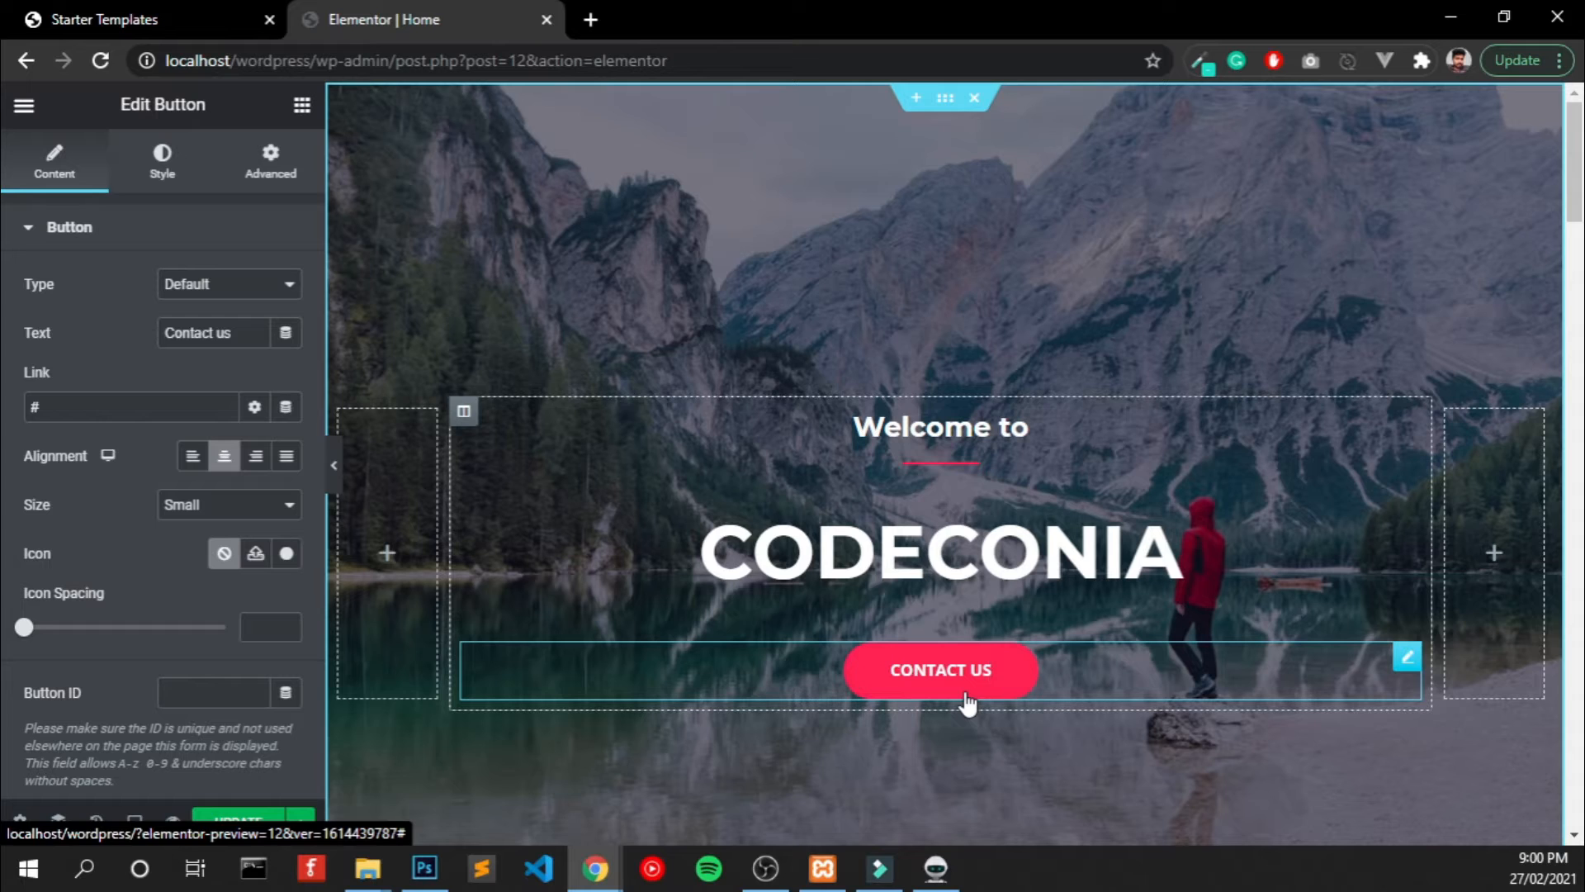
Set the hero button's normal background color to #E56C6C and look over its remaining settings.
{"action": "left_click", "coordinate": [151, 171]}
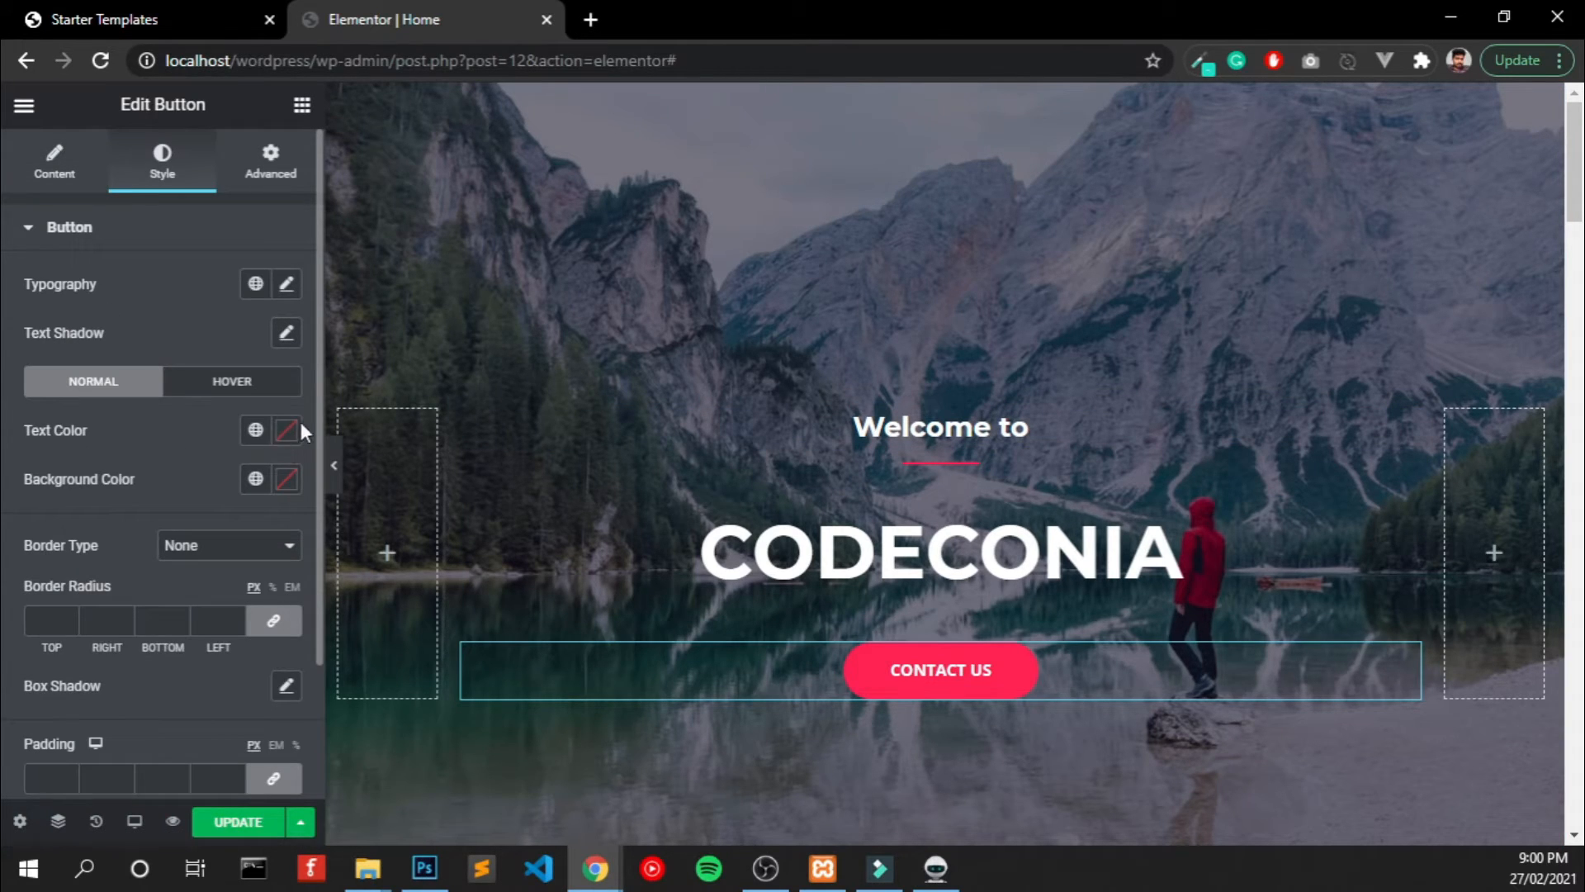
{"action": "left_click", "coordinate": [287, 479]}
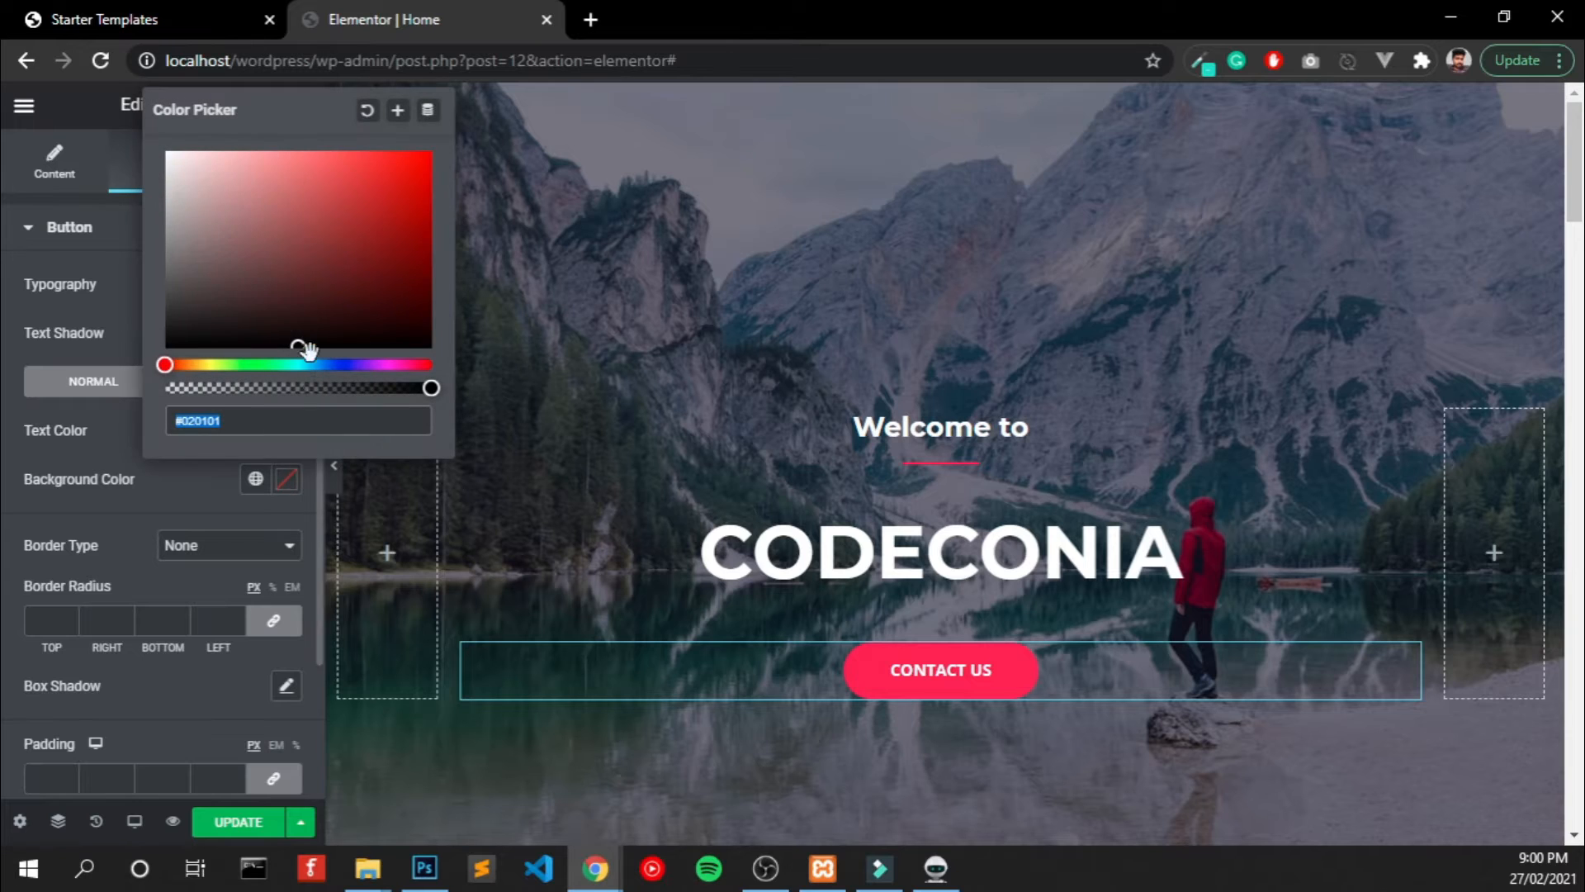
{"action": "left_click_drag", "start_coordinate": [383, 247], "coordinate": [303, 168]}
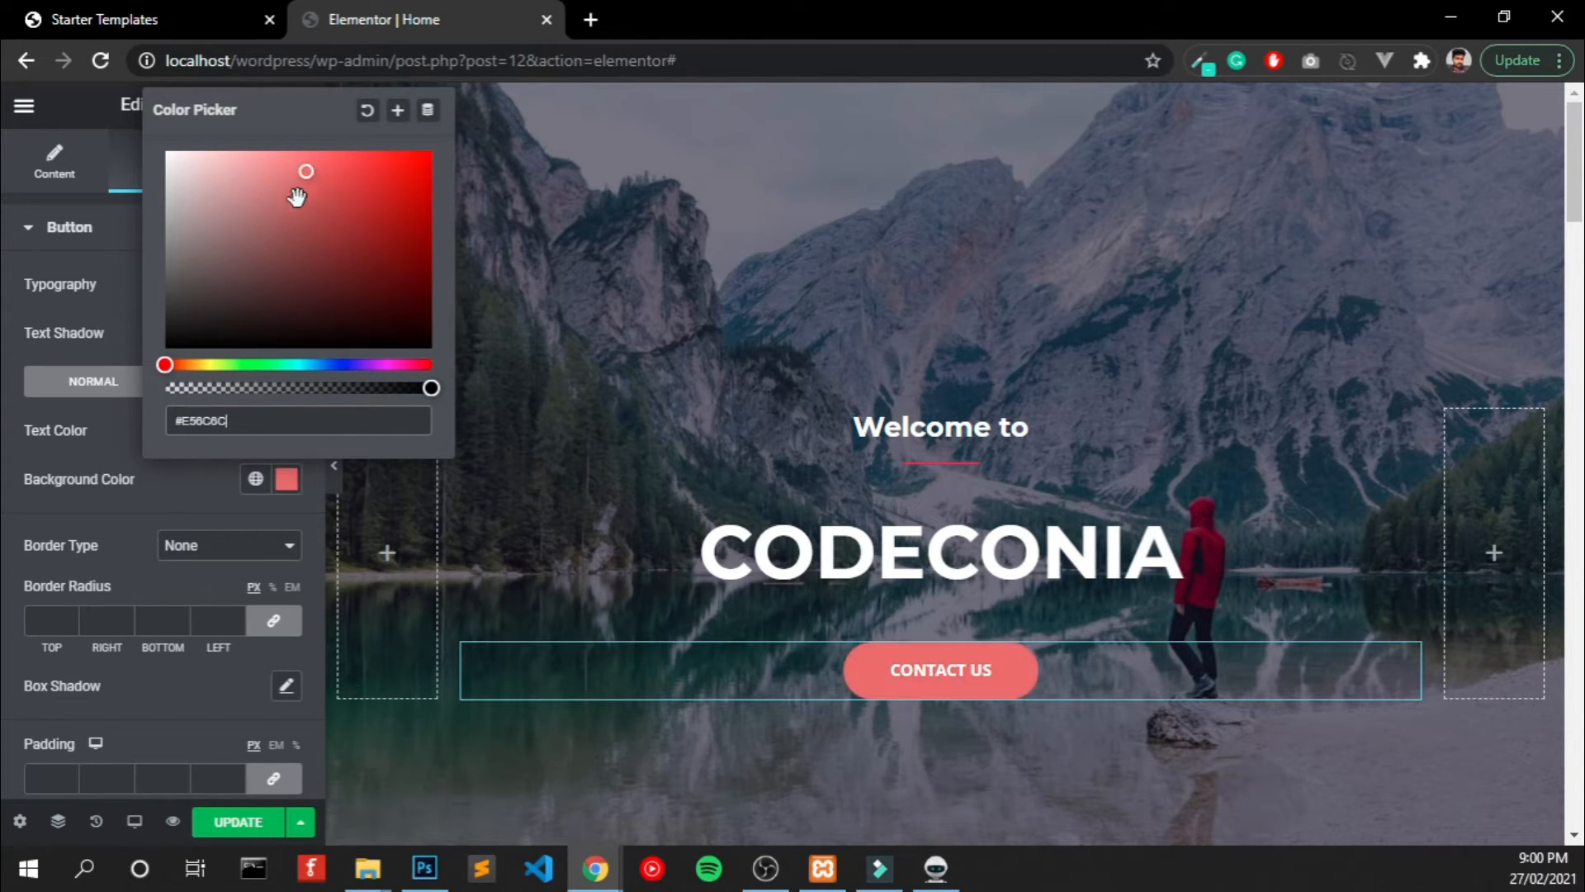
{"action": "left_click", "coordinate": [126, 508]}
{"action": "left_click", "coordinate": [263, 165]}
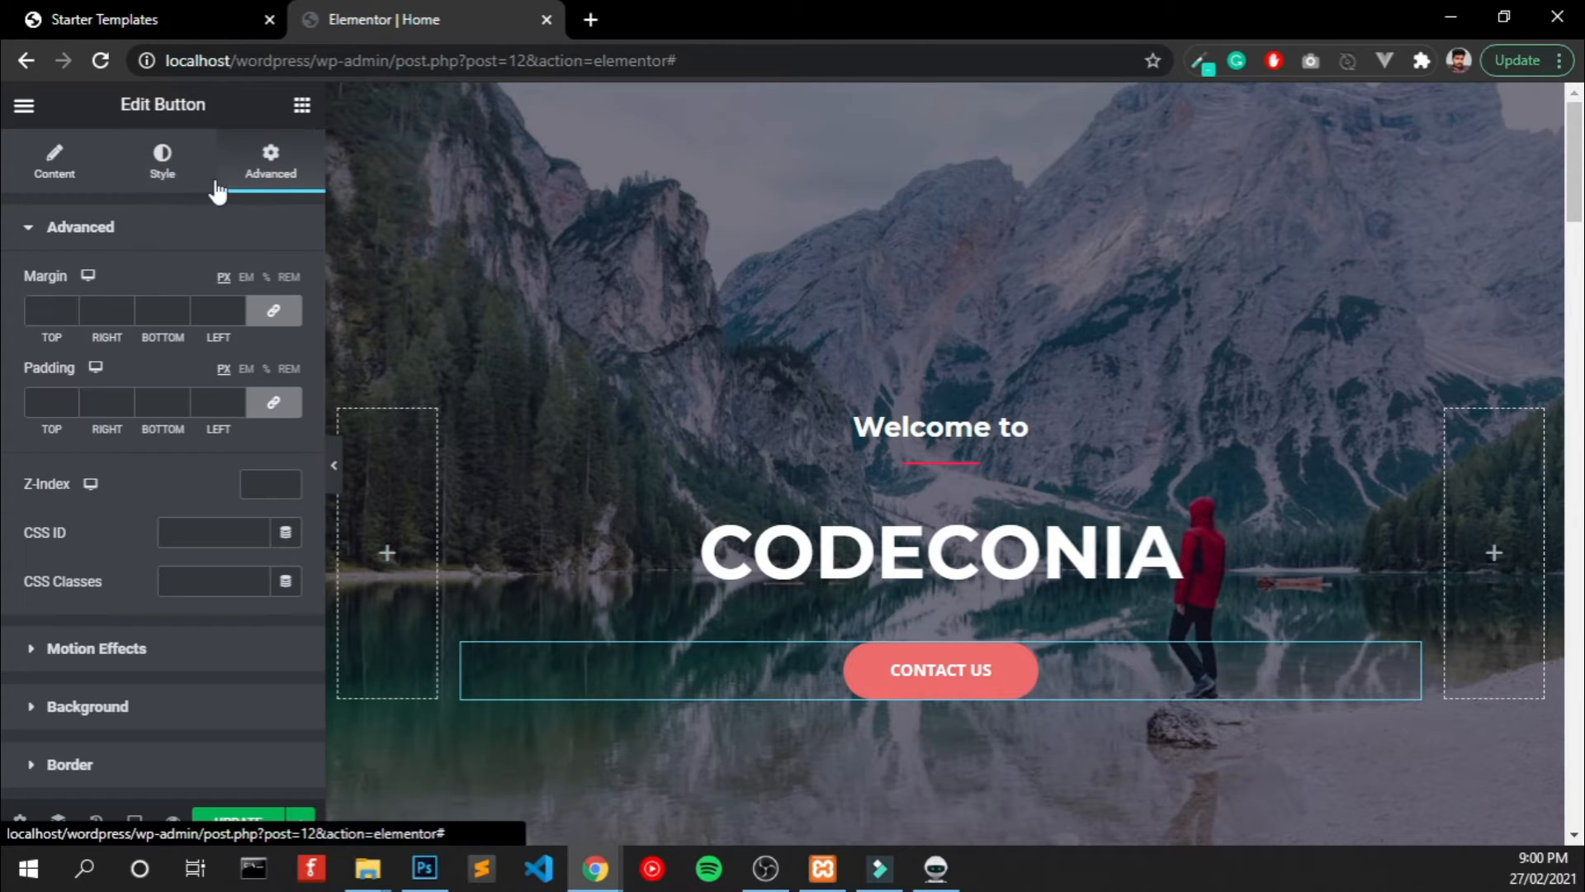
{"action": "left_click", "coordinate": [50, 165]}
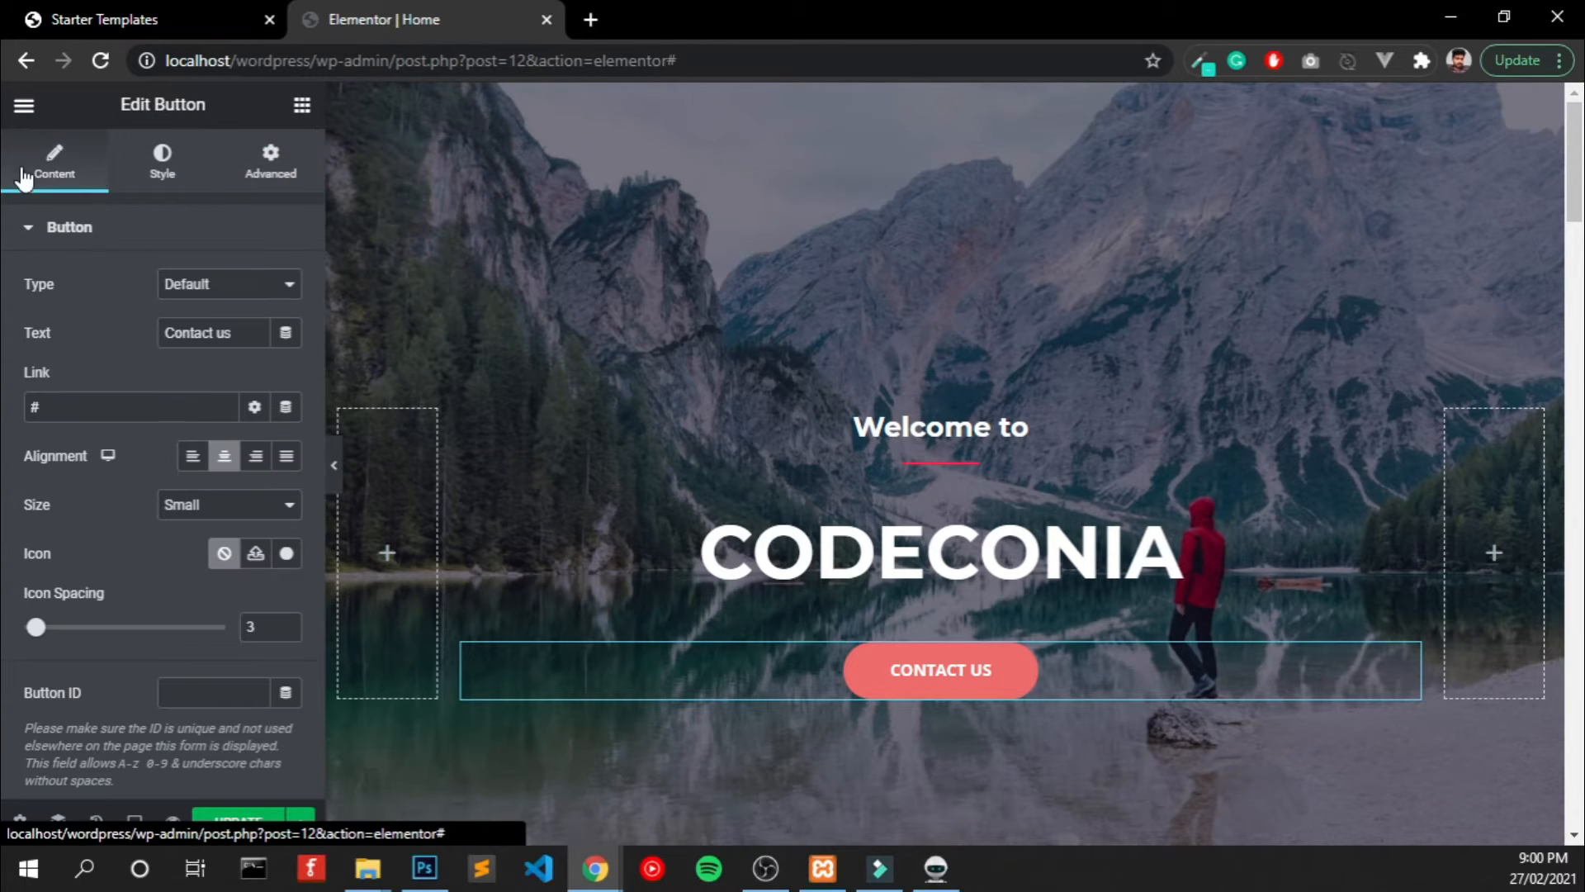
{"action": "left_click", "coordinate": [165, 171]}
Look through the remaining home page sections, selecting the quote, a Learn More button, the Explore the World text and the tours heading for inspection.
{"action": "scroll", "coordinate": [570, 611], "scroll_direction": "down", "scroll_amount": 8}
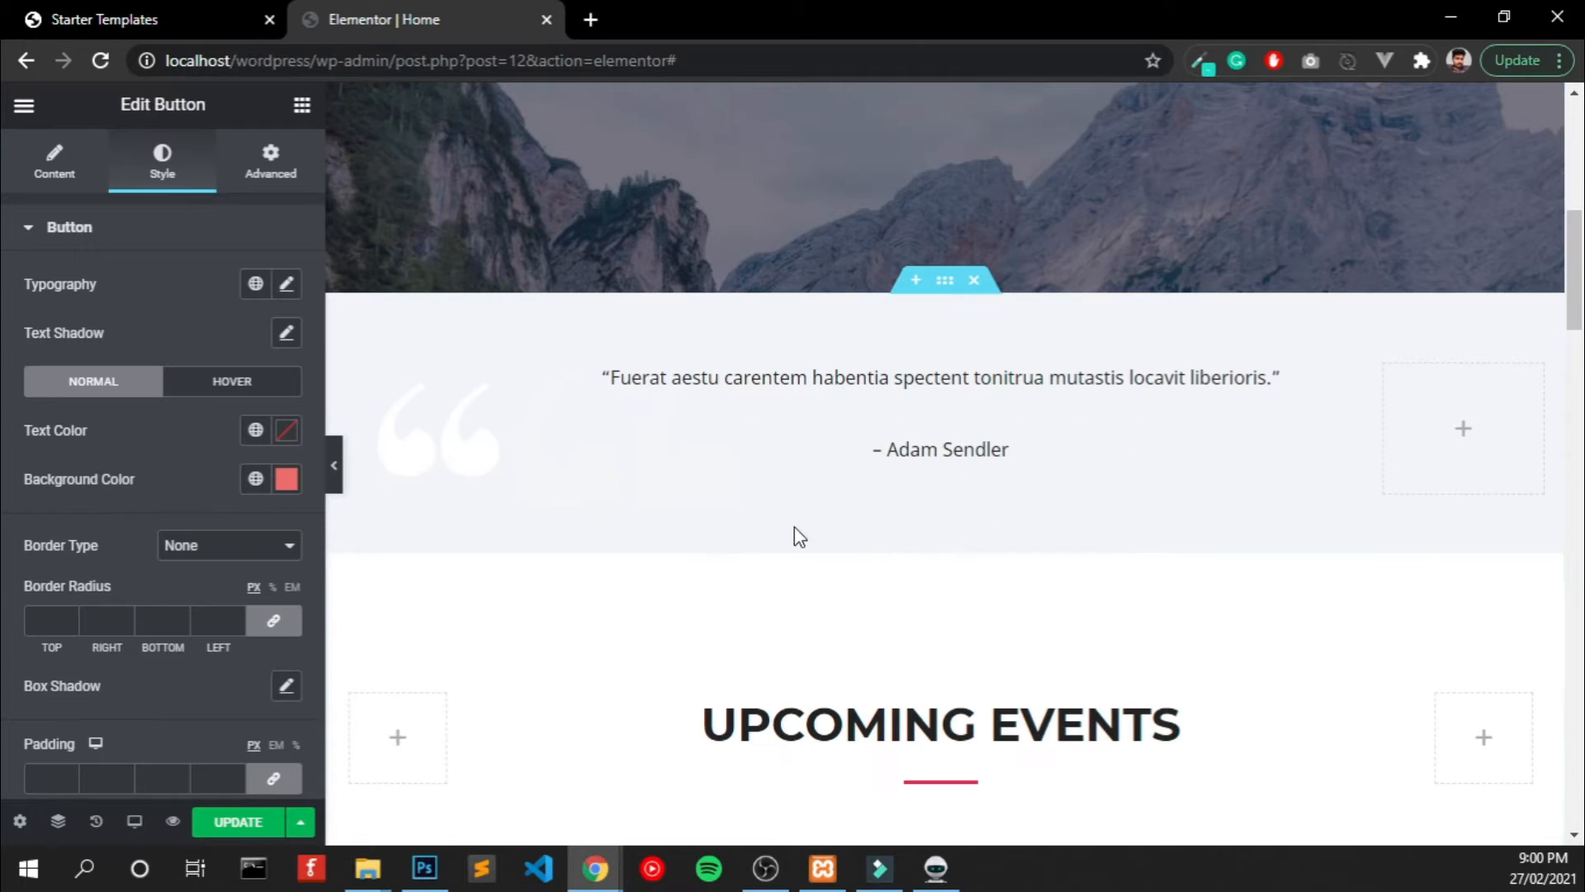
{"action": "left_click", "coordinate": [847, 390]}
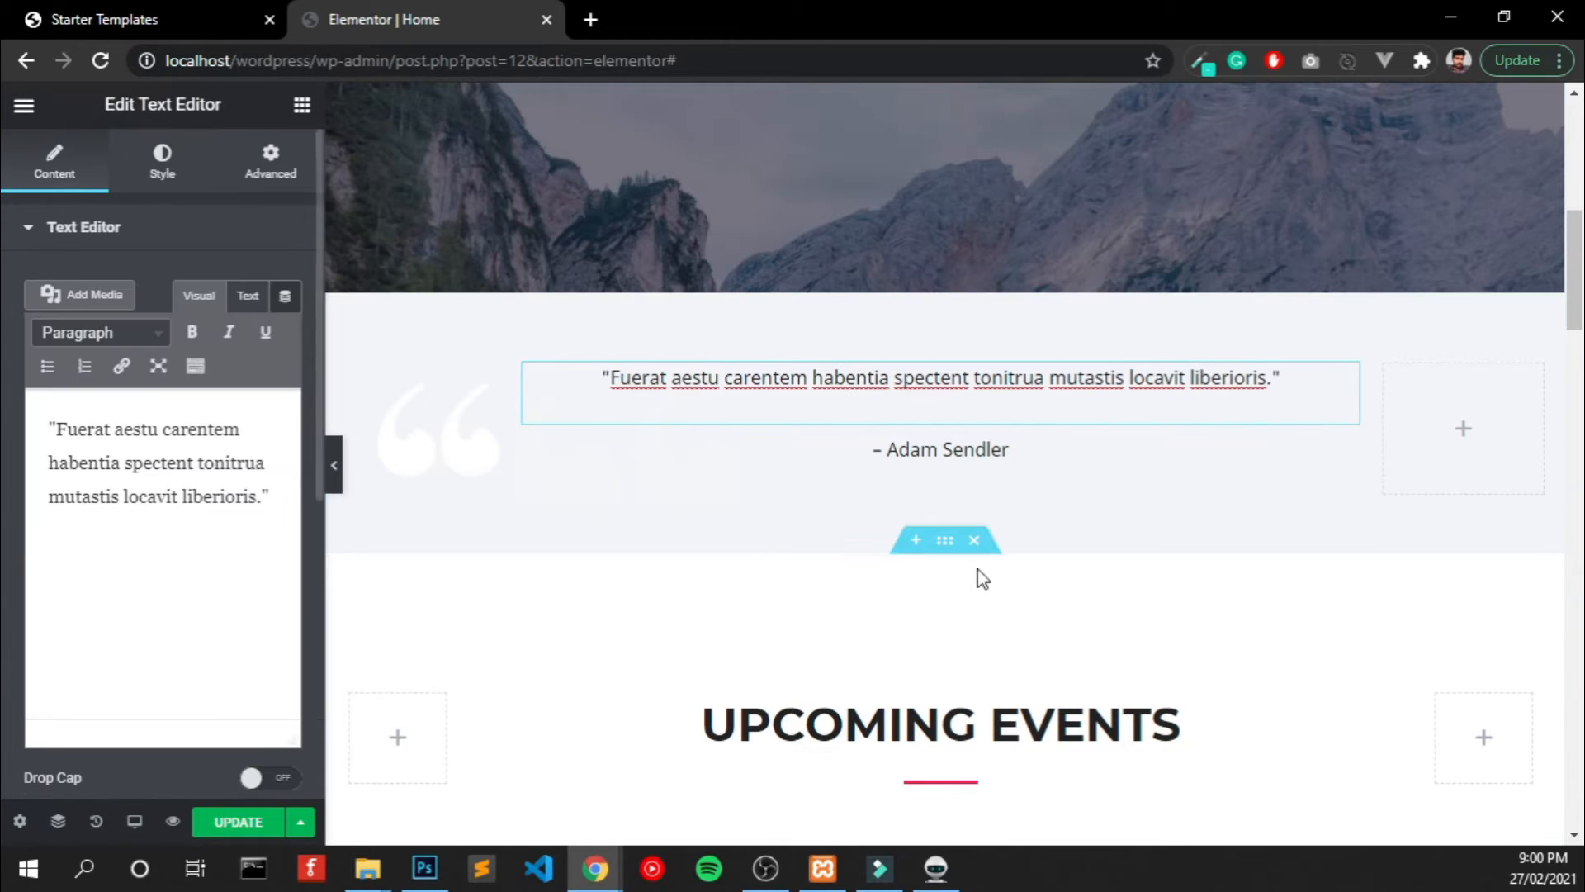
{"action": "scroll", "coordinate": [981, 578], "scroll_direction": "down", "scroll_amount": 10}
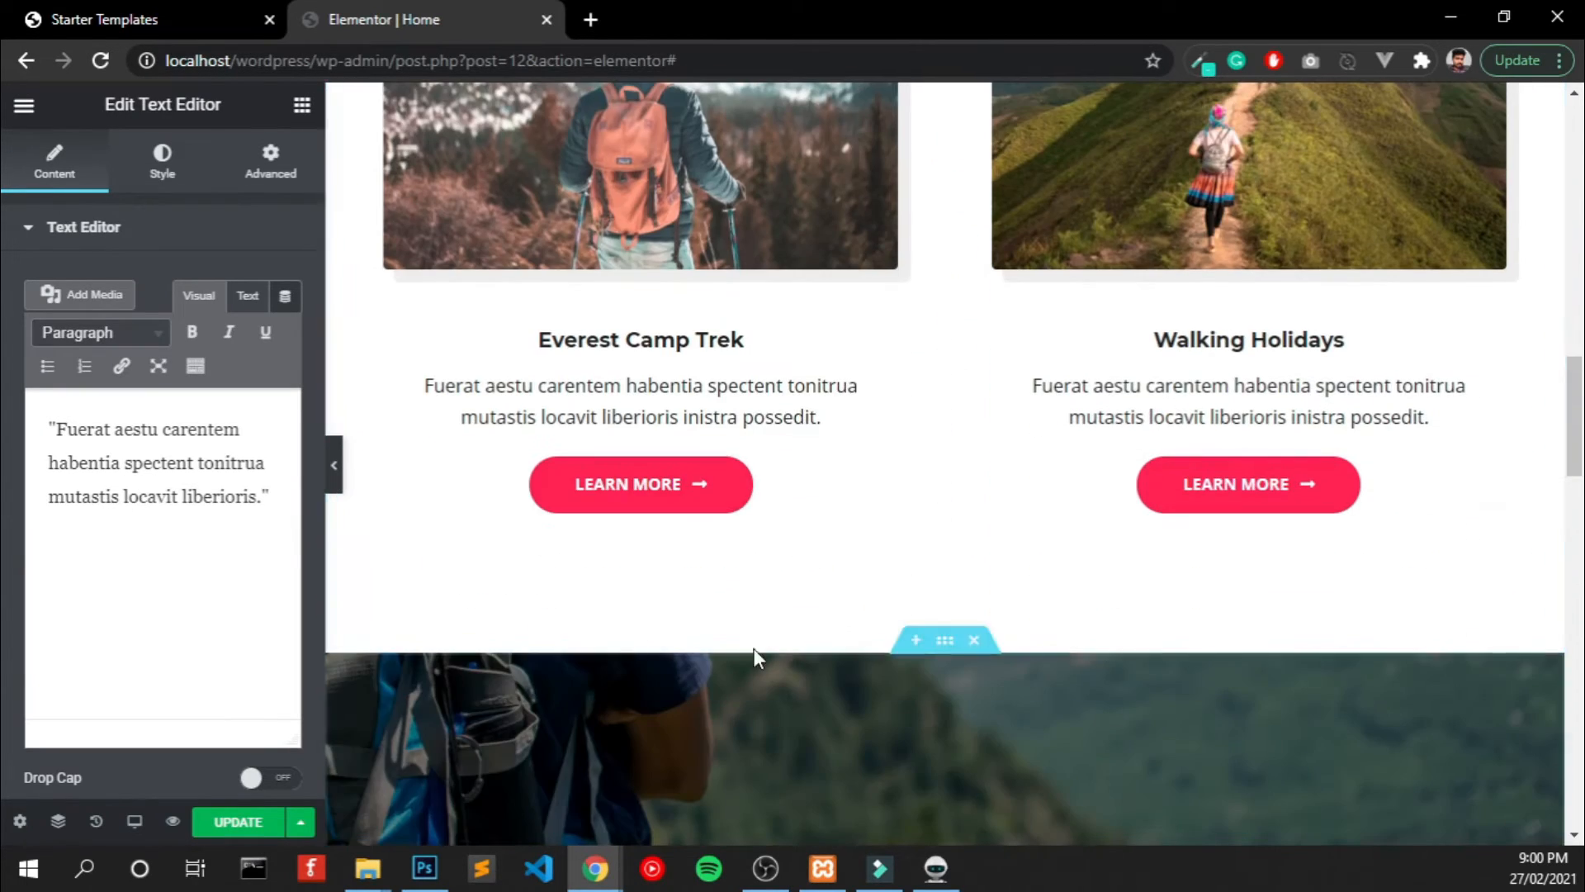
{"action": "left_click", "coordinate": [700, 492]}
{"action": "scroll", "coordinate": [729, 578], "scroll_direction": "down", "scroll_amount": 5}
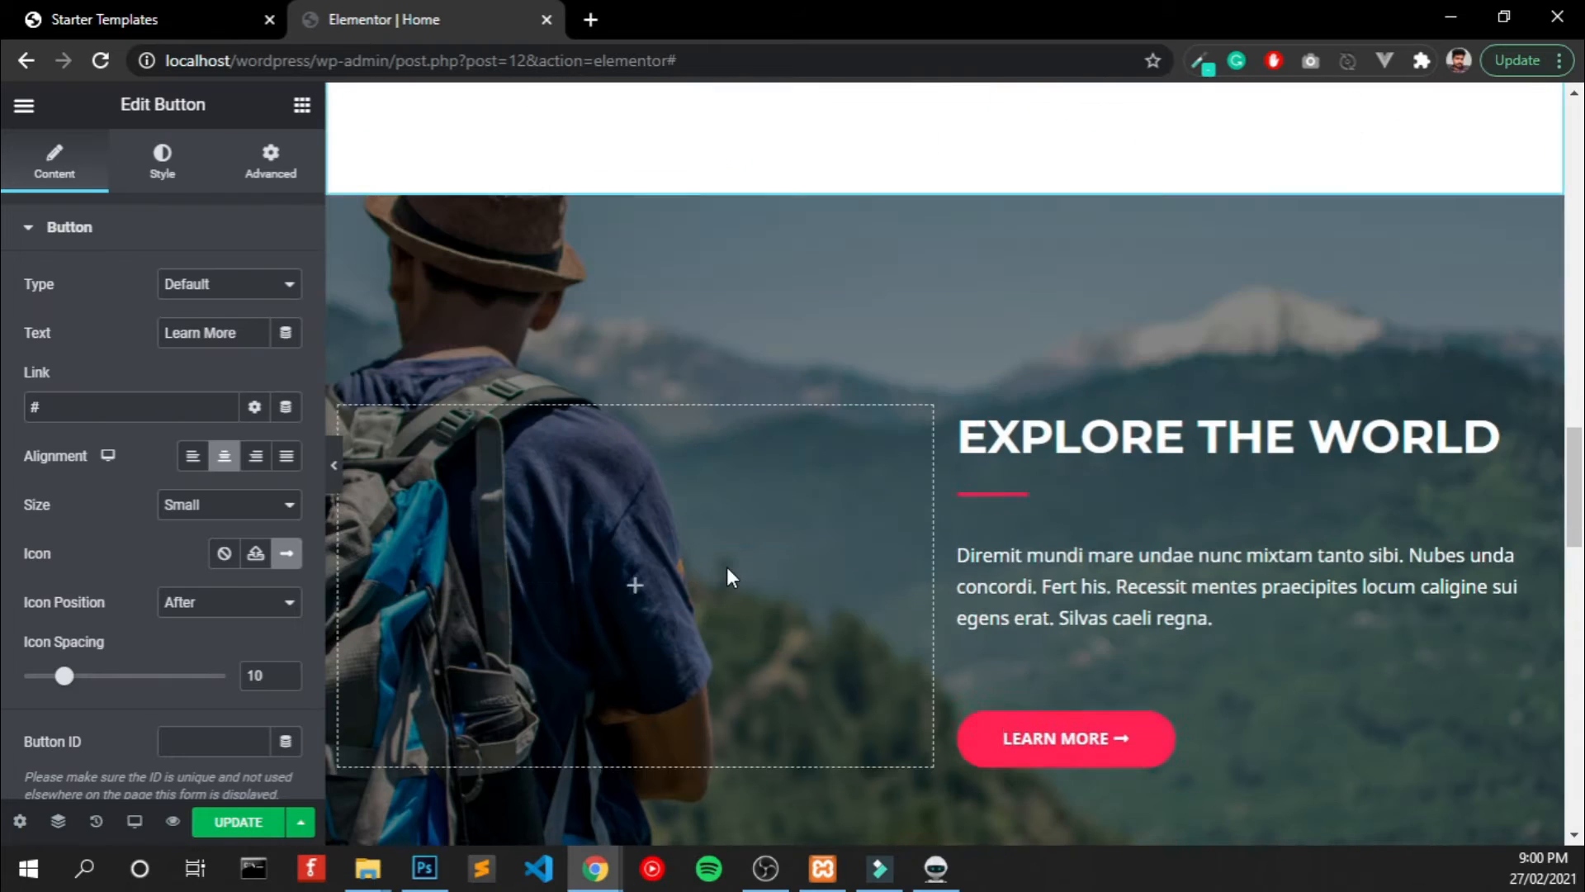
{"action": "scroll", "coordinate": [729, 578], "scroll_direction": "down", "scroll_amount": 3}
{"action": "left_click", "coordinate": [1259, 301]}
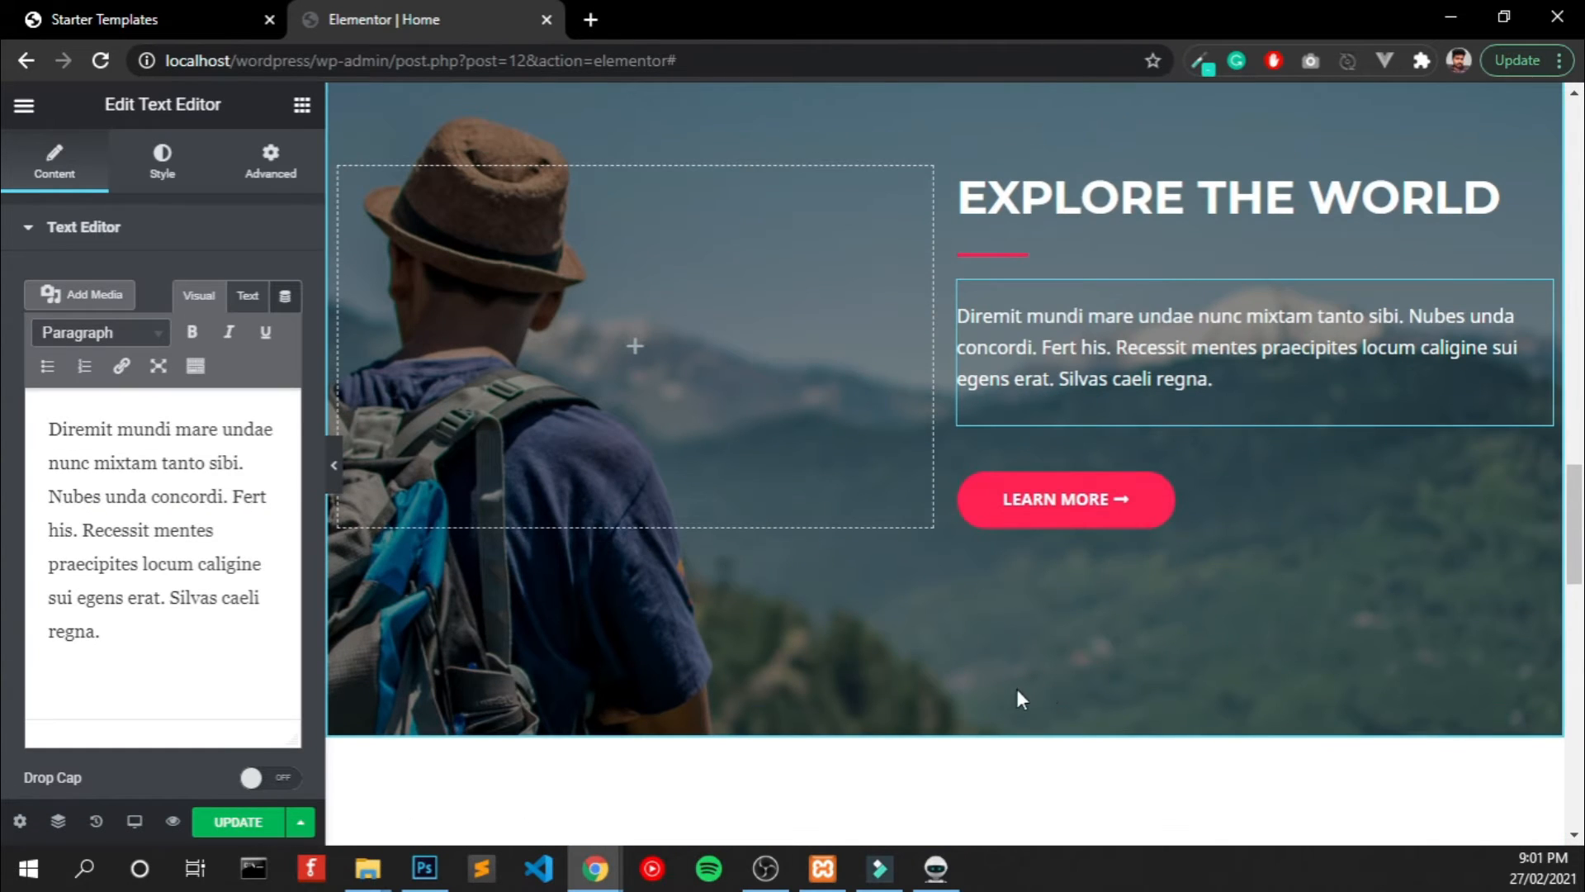
{"action": "scroll", "coordinate": [1022, 700], "scroll_direction": "down", "scroll_amount": 8}
{"action": "left_click", "coordinate": [512, 463]}
{"action": "left_click", "coordinate": [512, 339]}
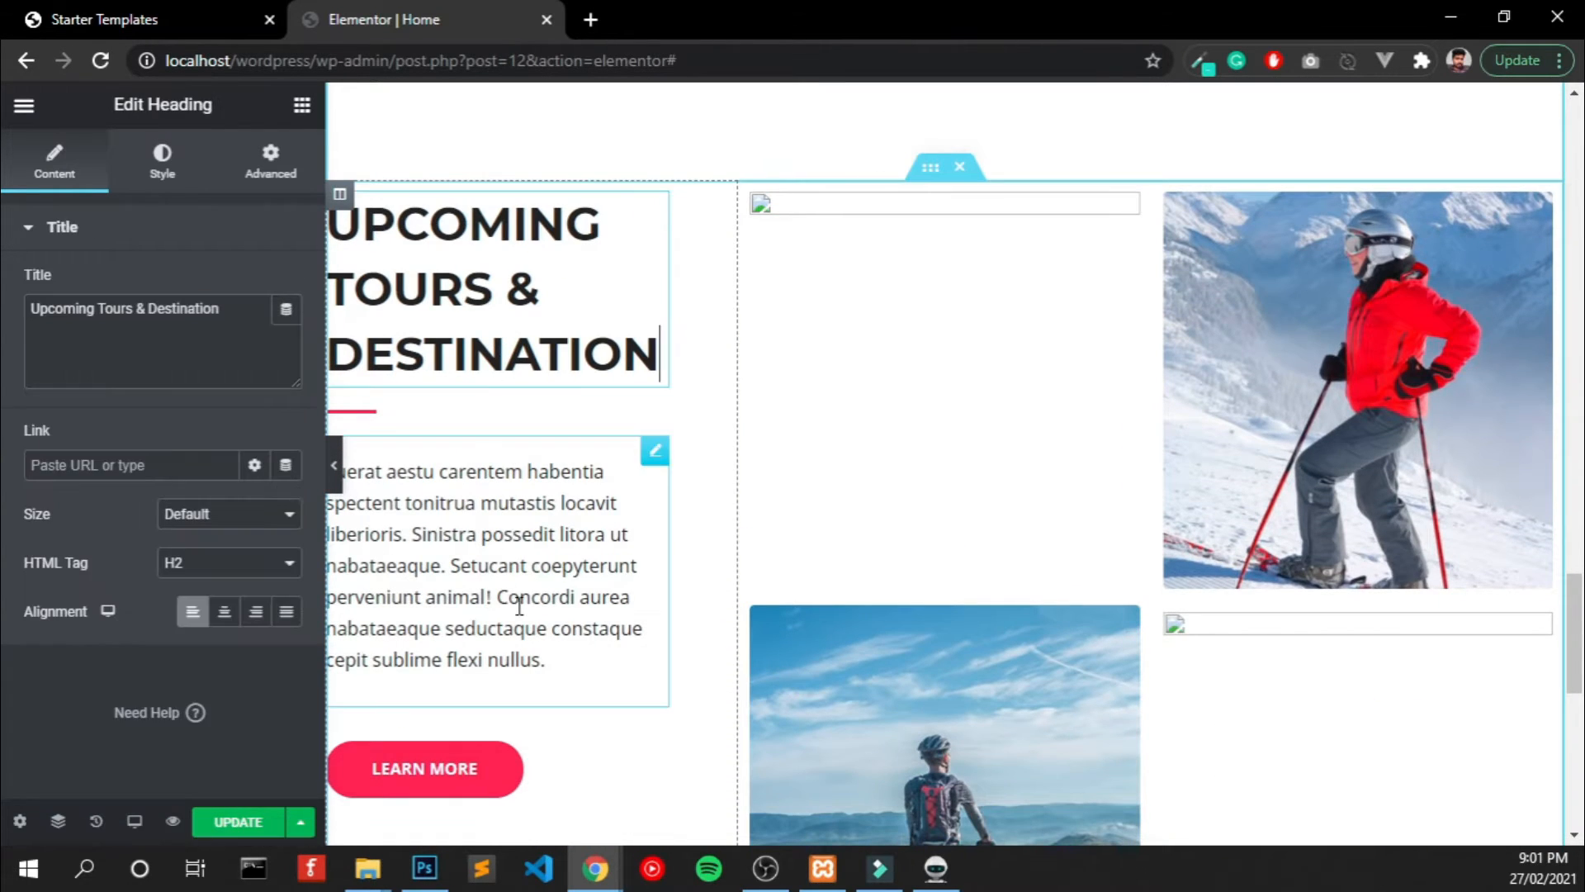
{"action": "scroll", "coordinate": [556, 612], "scroll_direction": "down", "scroll_amount": 10}
{"action": "scroll", "coordinate": [479, 641], "scroll_direction": "up", "scroll_amount": 7}
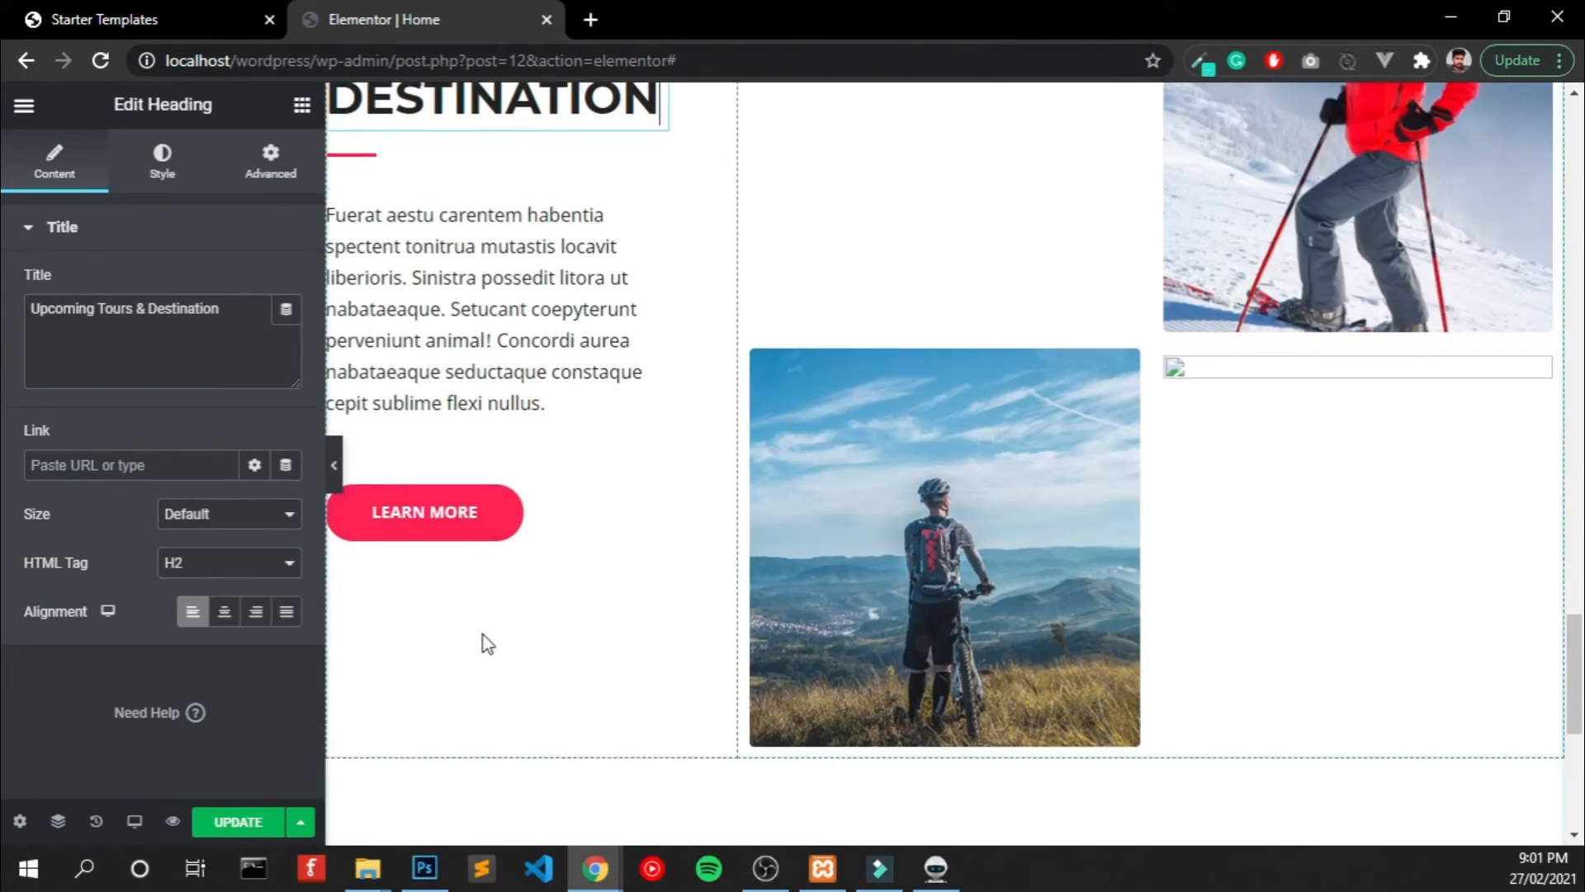
{"action": "scroll", "coordinate": [484, 636], "scroll_direction": "down", "scroll_amount": 12}
{"action": "scroll", "coordinate": [473, 622], "scroll_direction": "up", "scroll_amount": 7}
Add an Image widget beneath the existing images in the last column of the Upcoming Tours & Destination section.
{"action": "left_click", "coordinate": [302, 105]}
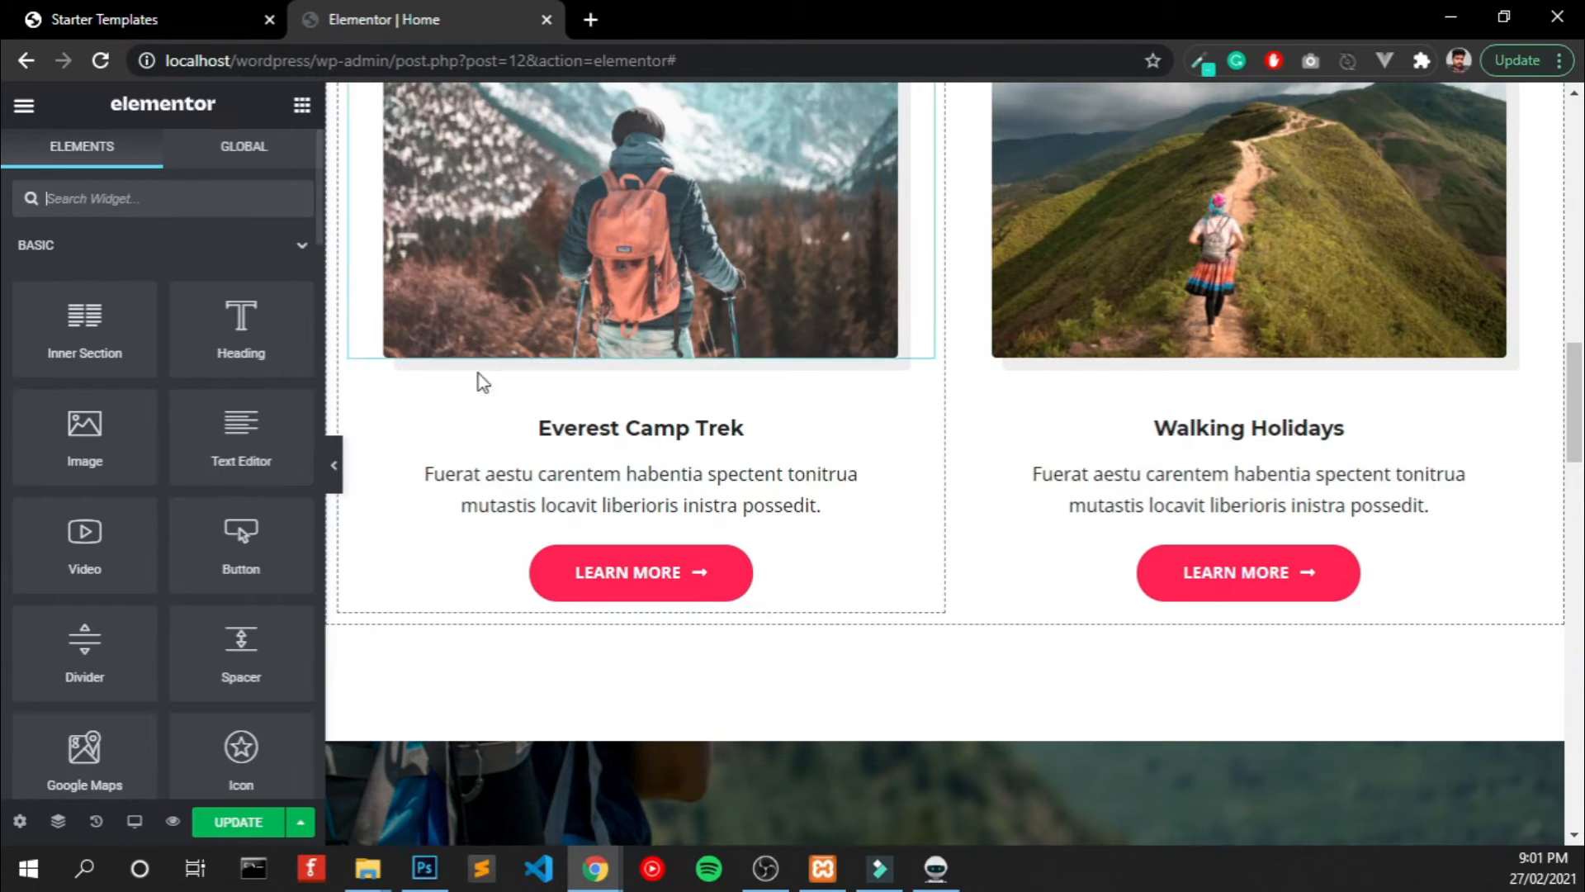
{"action": "scroll", "coordinate": [849, 529], "scroll_direction": "up", "scroll_amount": 15}
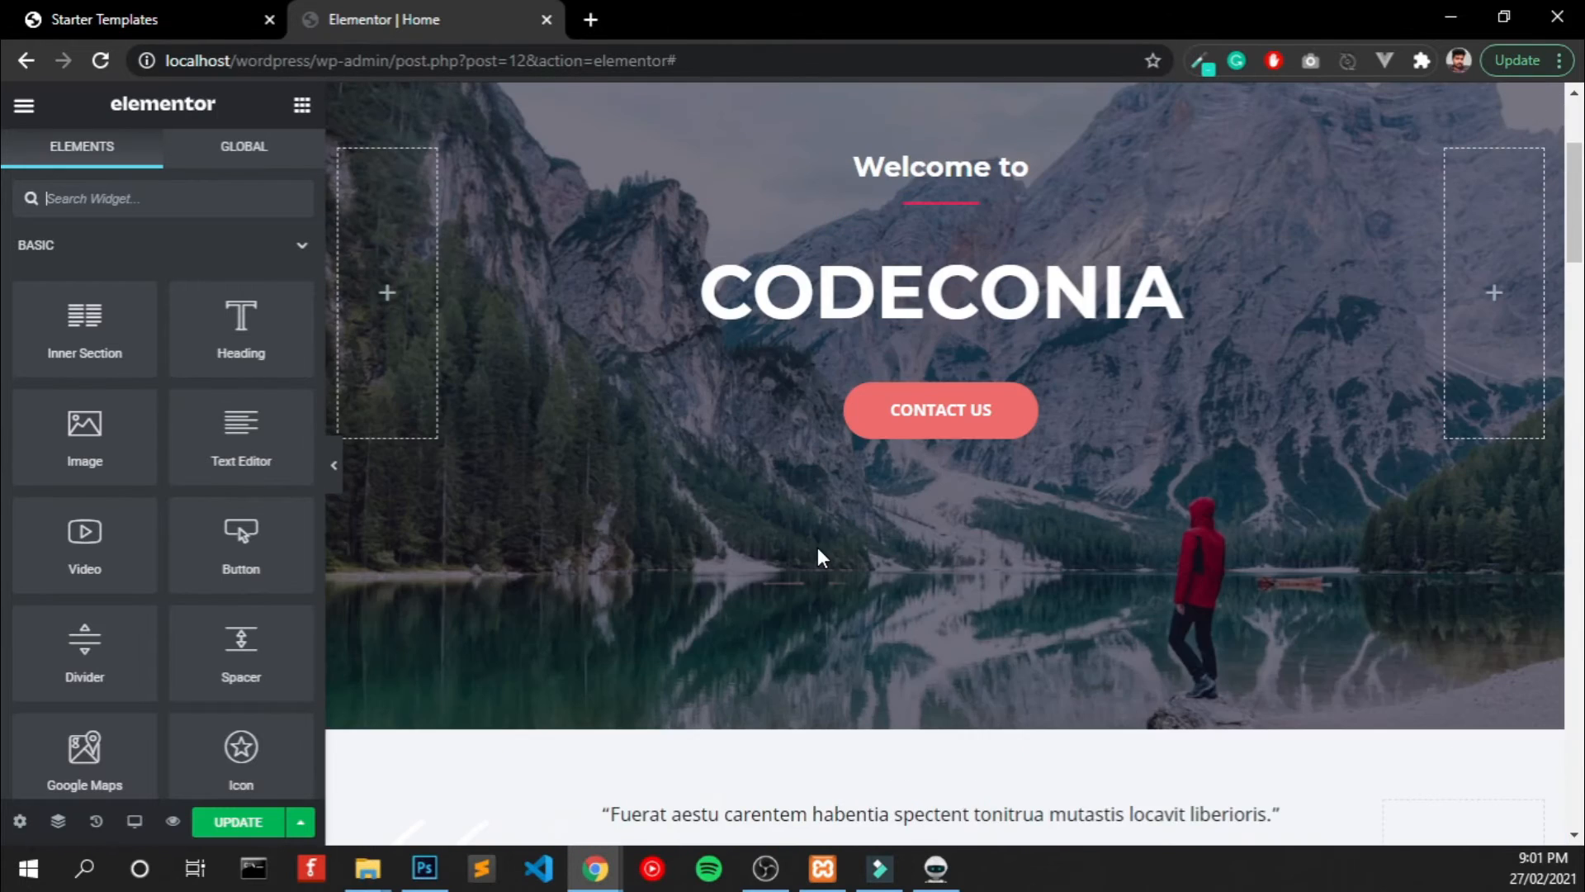
{"action": "scroll", "coordinate": [818, 547], "scroll_direction": "down", "scroll_amount": 10}
{"action": "scroll", "coordinate": [818, 546], "scroll_direction": "down", "scroll_amount": 15}
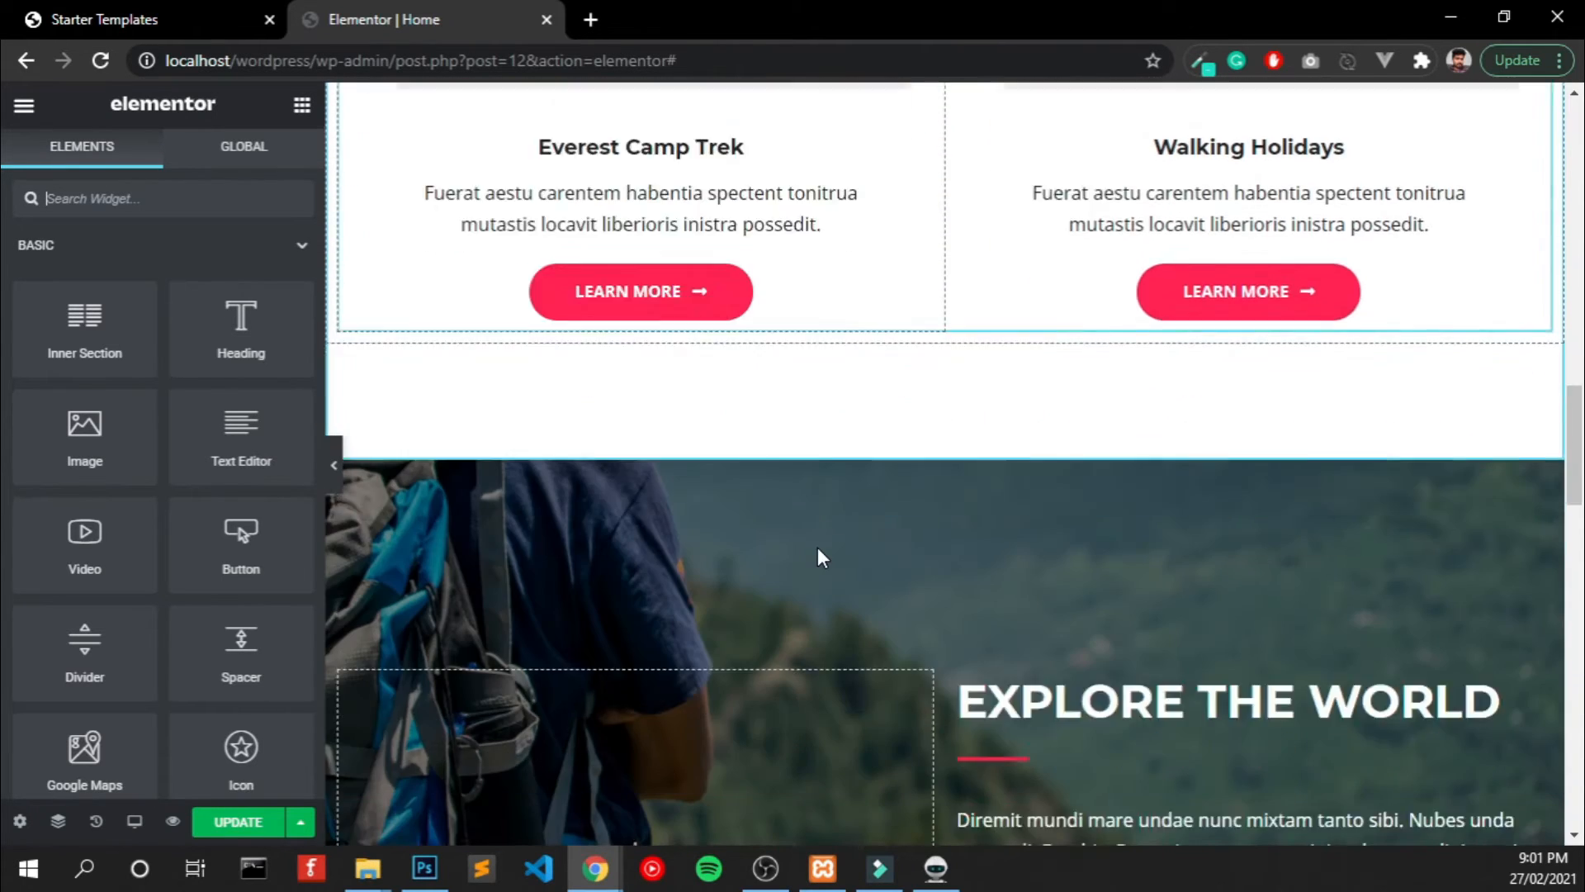
{"action": "scroll", "coordinate": [818, 547], "scroll_direction": "down", "scroll_amount": 3}
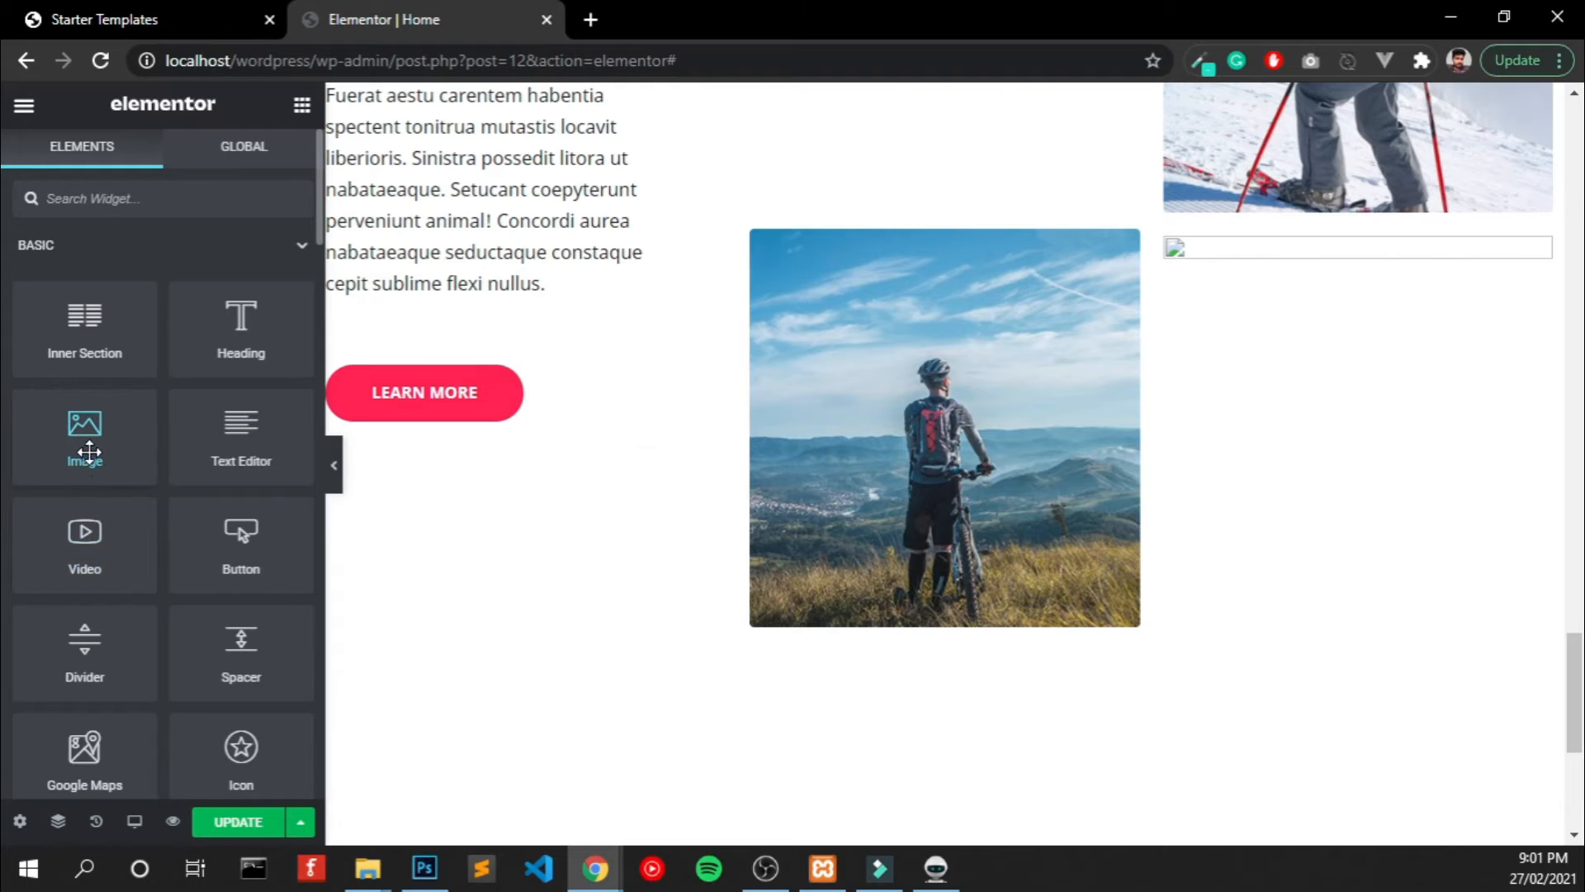
{"action": "scroll", "coordinate": [89, 452], "scroll_direction": "down", "scroll_amount": 5}
{"action": "scroll", "coordinate": [132, 430], "scroll_direction": "up", "scroll_amount": 3}
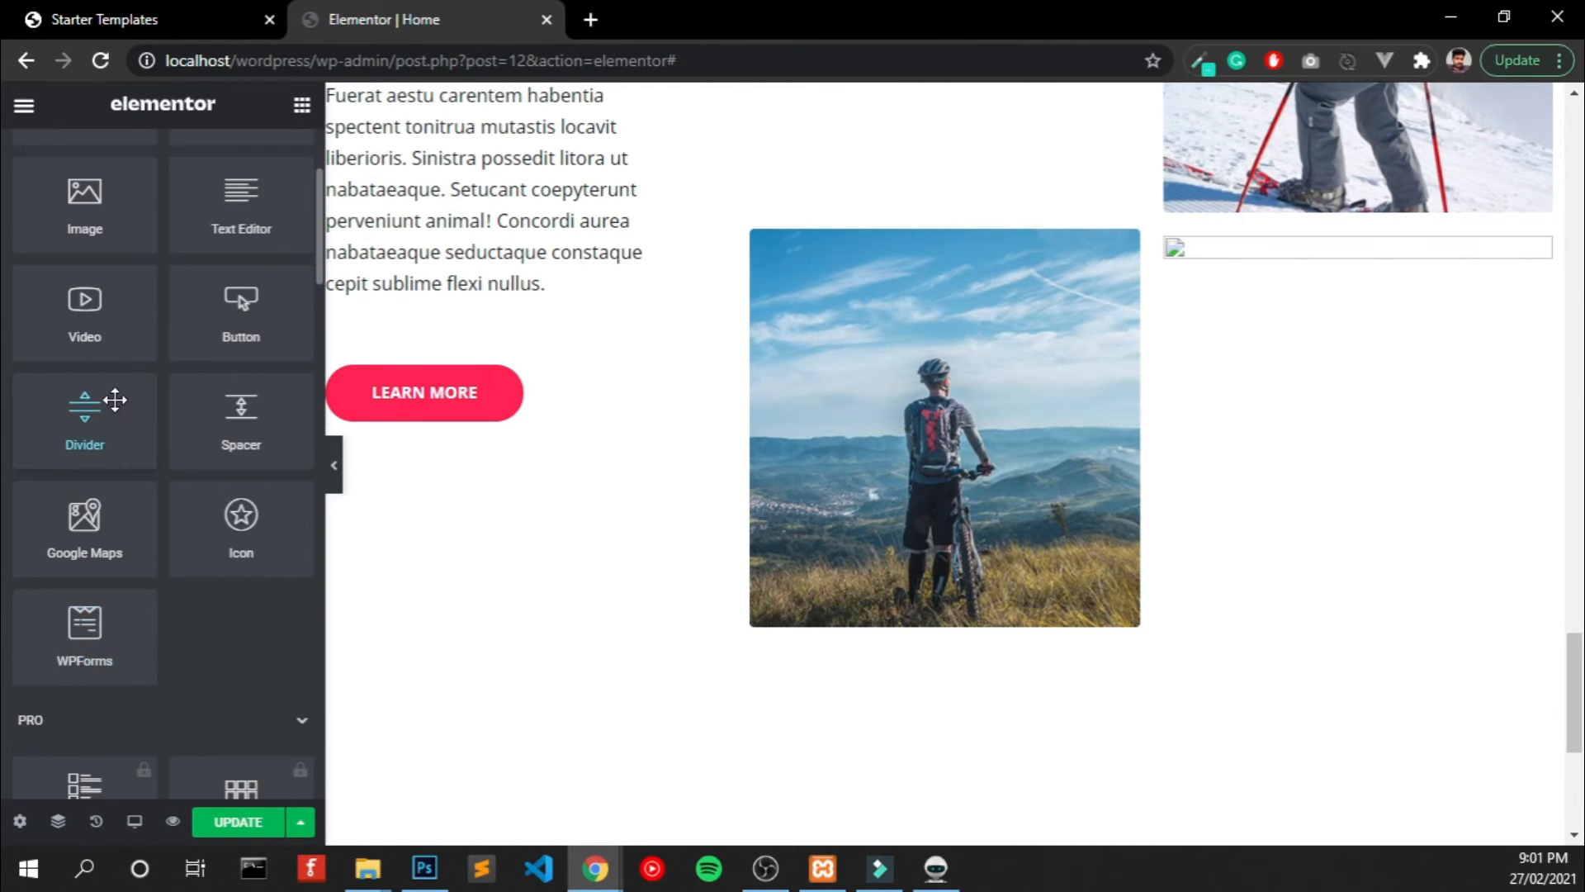
{"action": "scroll", "coordinate": [115, 400], "scroll_direction": "up", "scroll_amount": 3}
{"action": "left_click_drag", "start_coordinate": [99, 463], "coordinate": [1331, 527]}
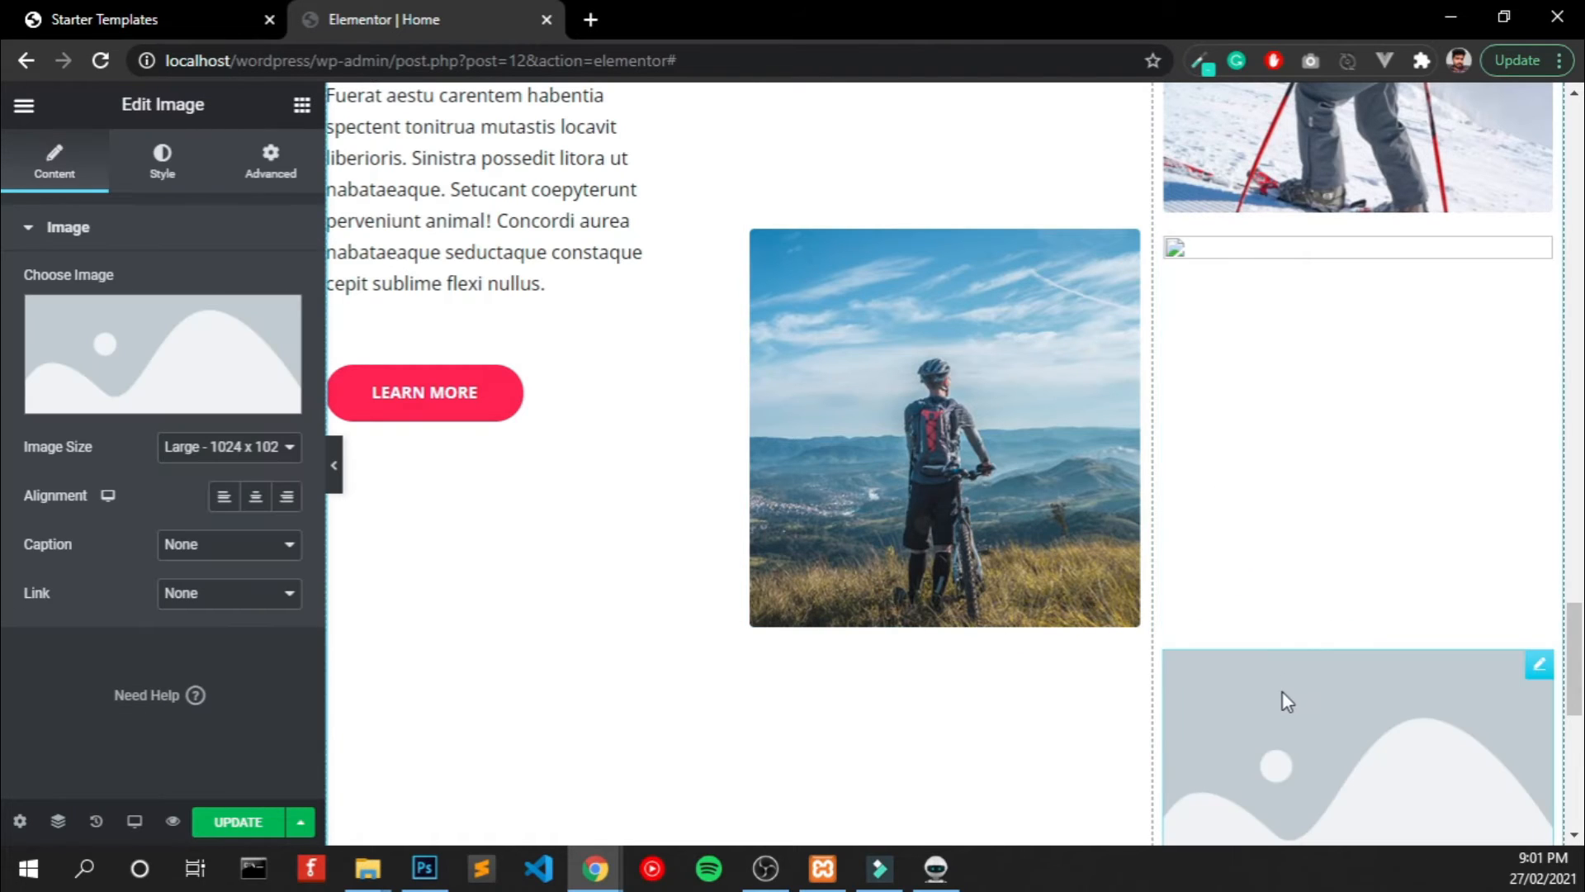
Fill the new image widget with walking-v1.jpg from the Media Library.
{"action": "scroll", "coordinate": [1321, 644], "scroll_direction": "down", "scroll_amount": 5}
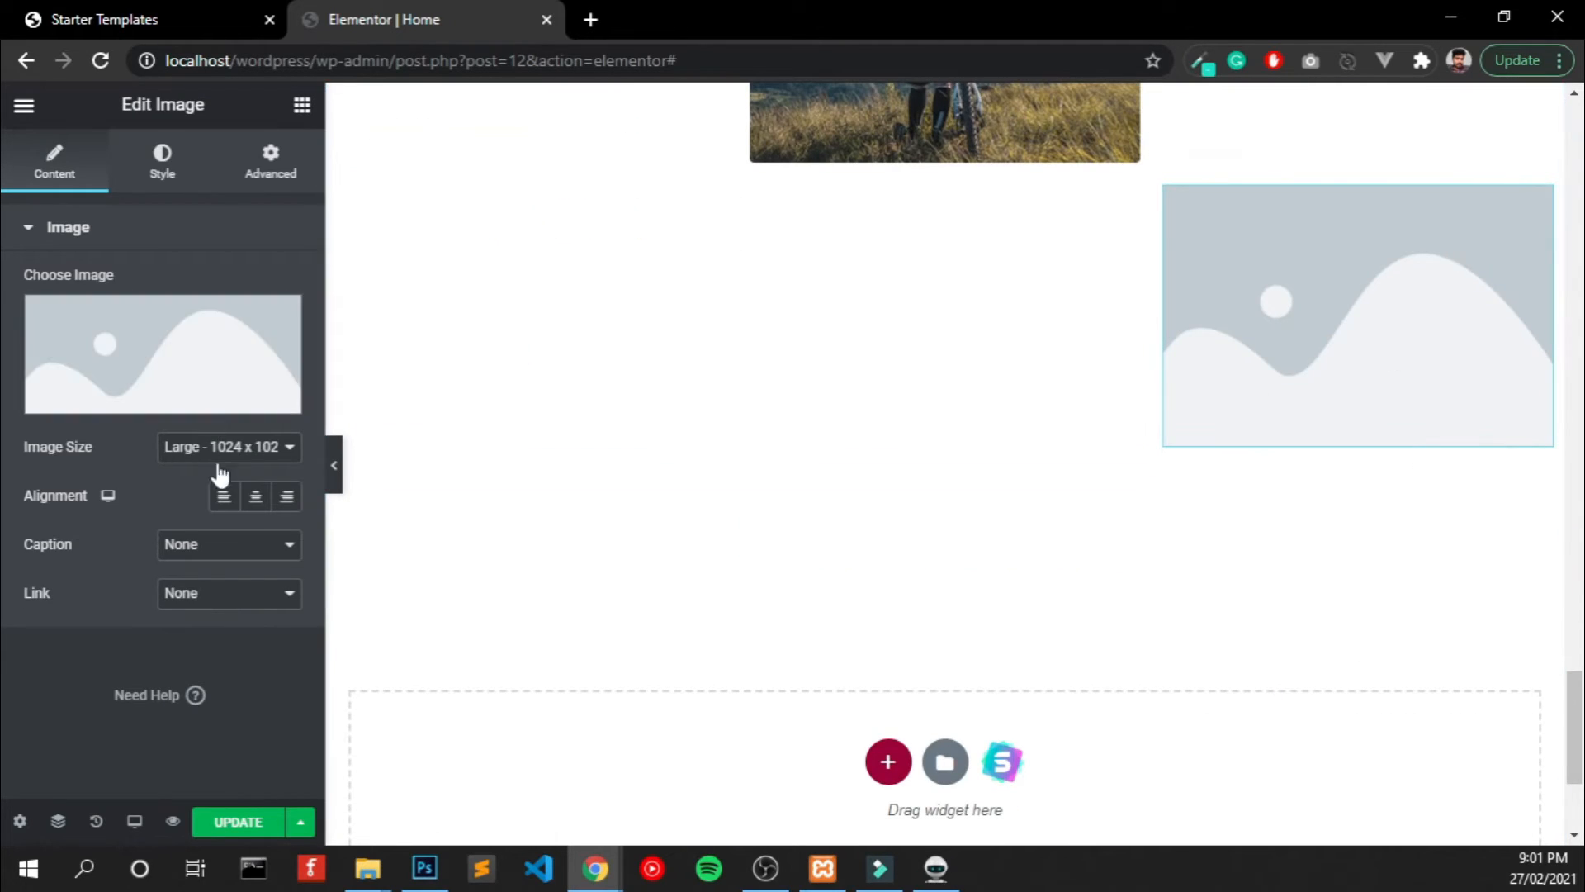
{"action": "left_click", "coordinate": [176, 361]}
{"action": "left_click", "coordinate": [216, 199]}
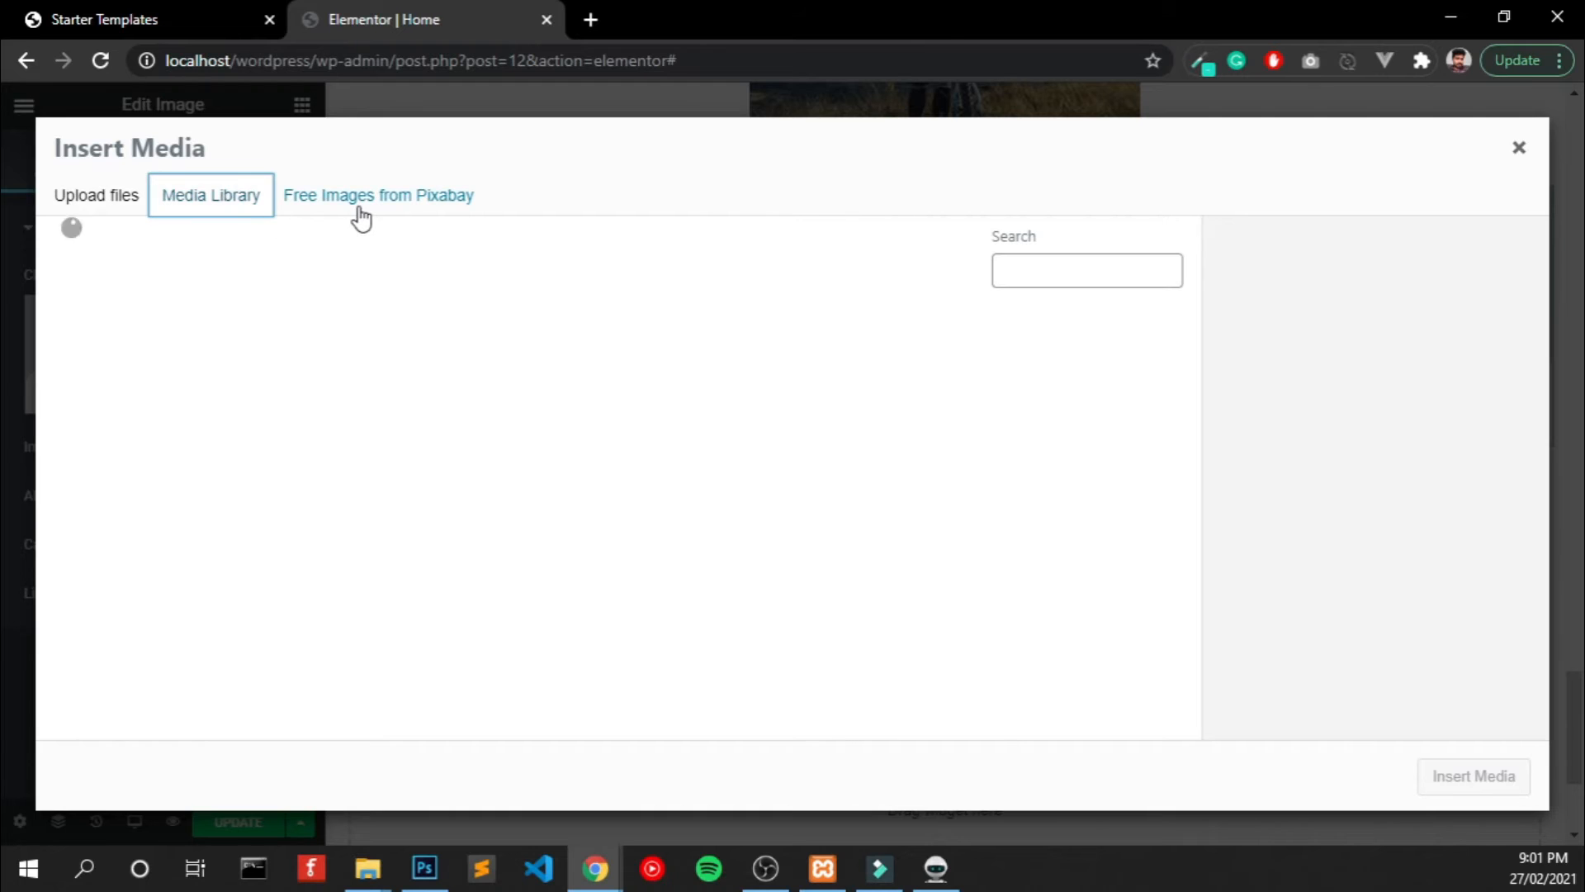
{"action": "left_click", "coordinate": [642, 584]}
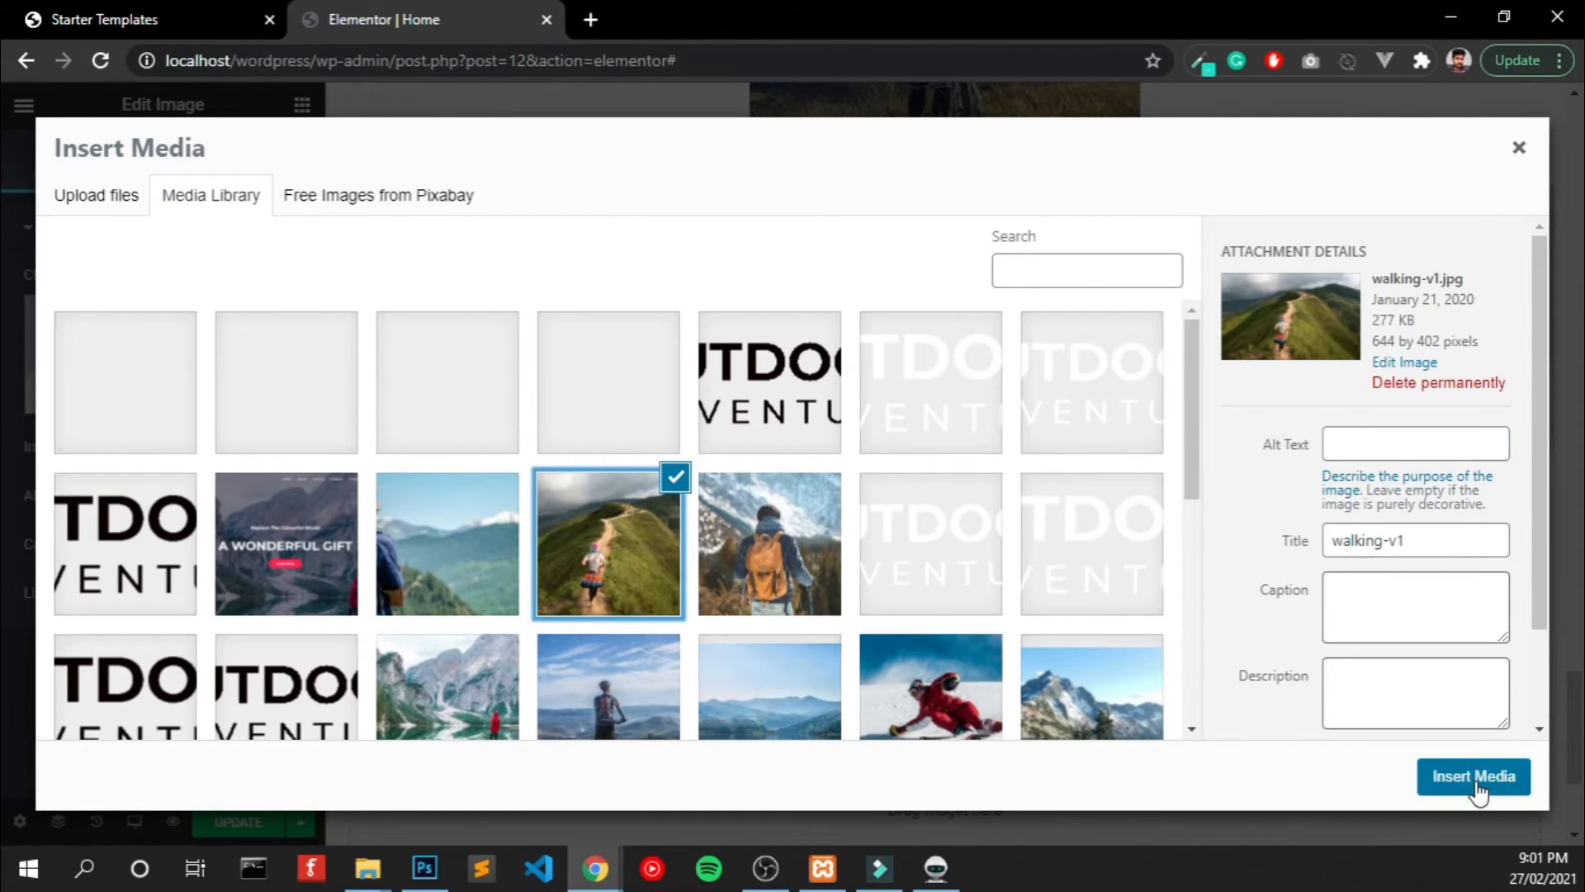
{"action": "left_click", "coordinate": [1474, 776]}
Return to the widget list and save the home page changes by updating the page.
{"action": "scroll", "coordinate": [1184, 593], "scroll_direction": "up", "scroll_amount": 15}
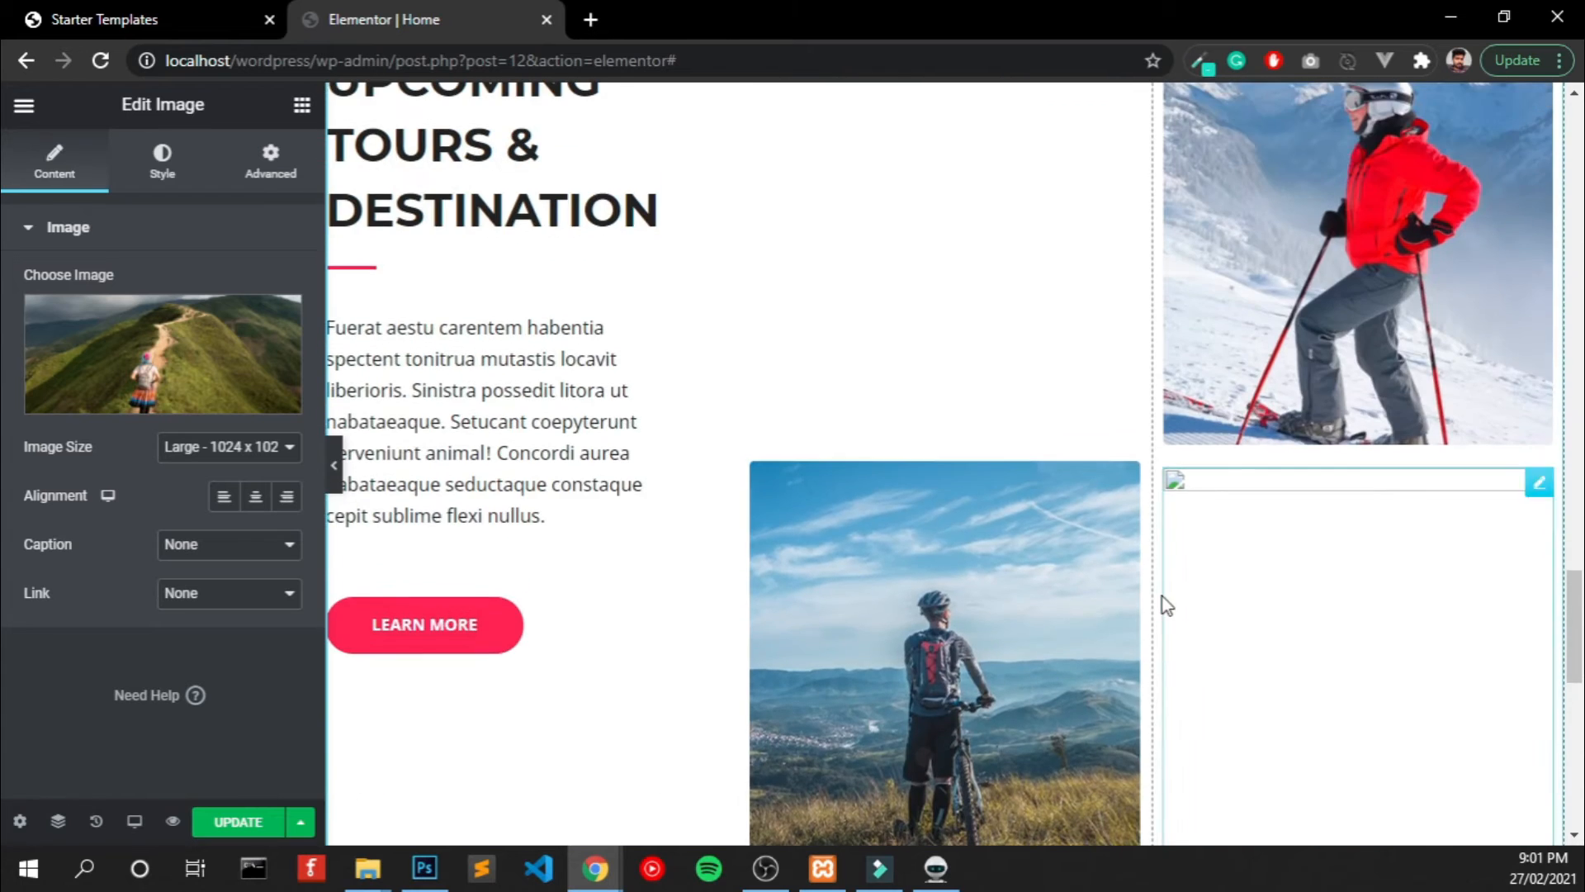
{"action": "scroll", "coordinate": [541, 506], "scroll_direction": "up", "scroll_amount": 10}
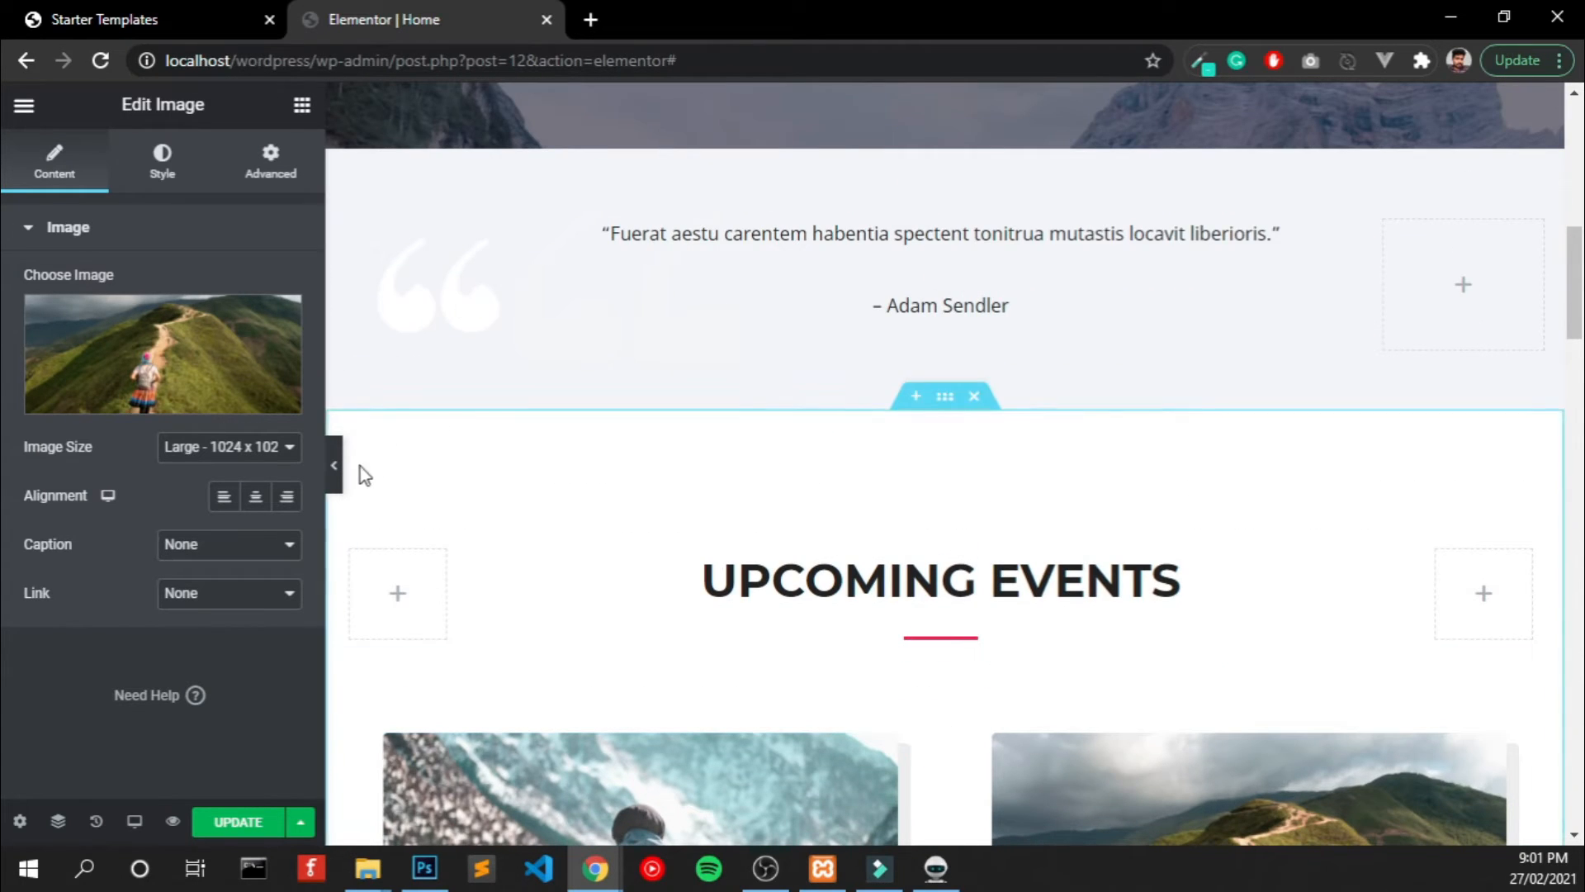
{"action": "left_click", "coordinate": [302, 106]}
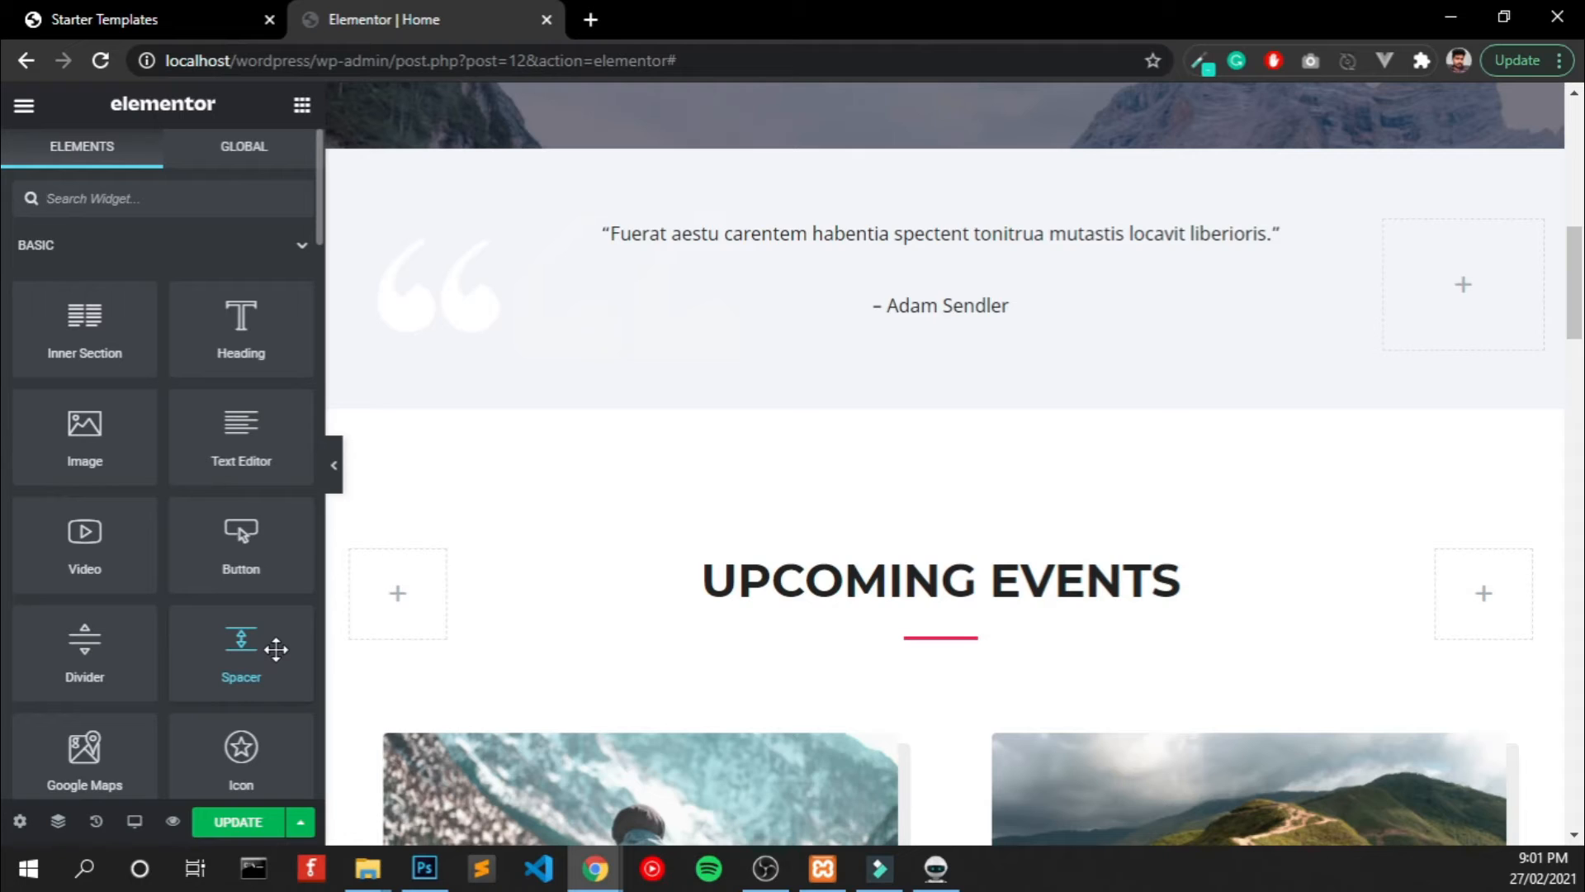
{"action": "left_click", "coordinate": [239, 823]}
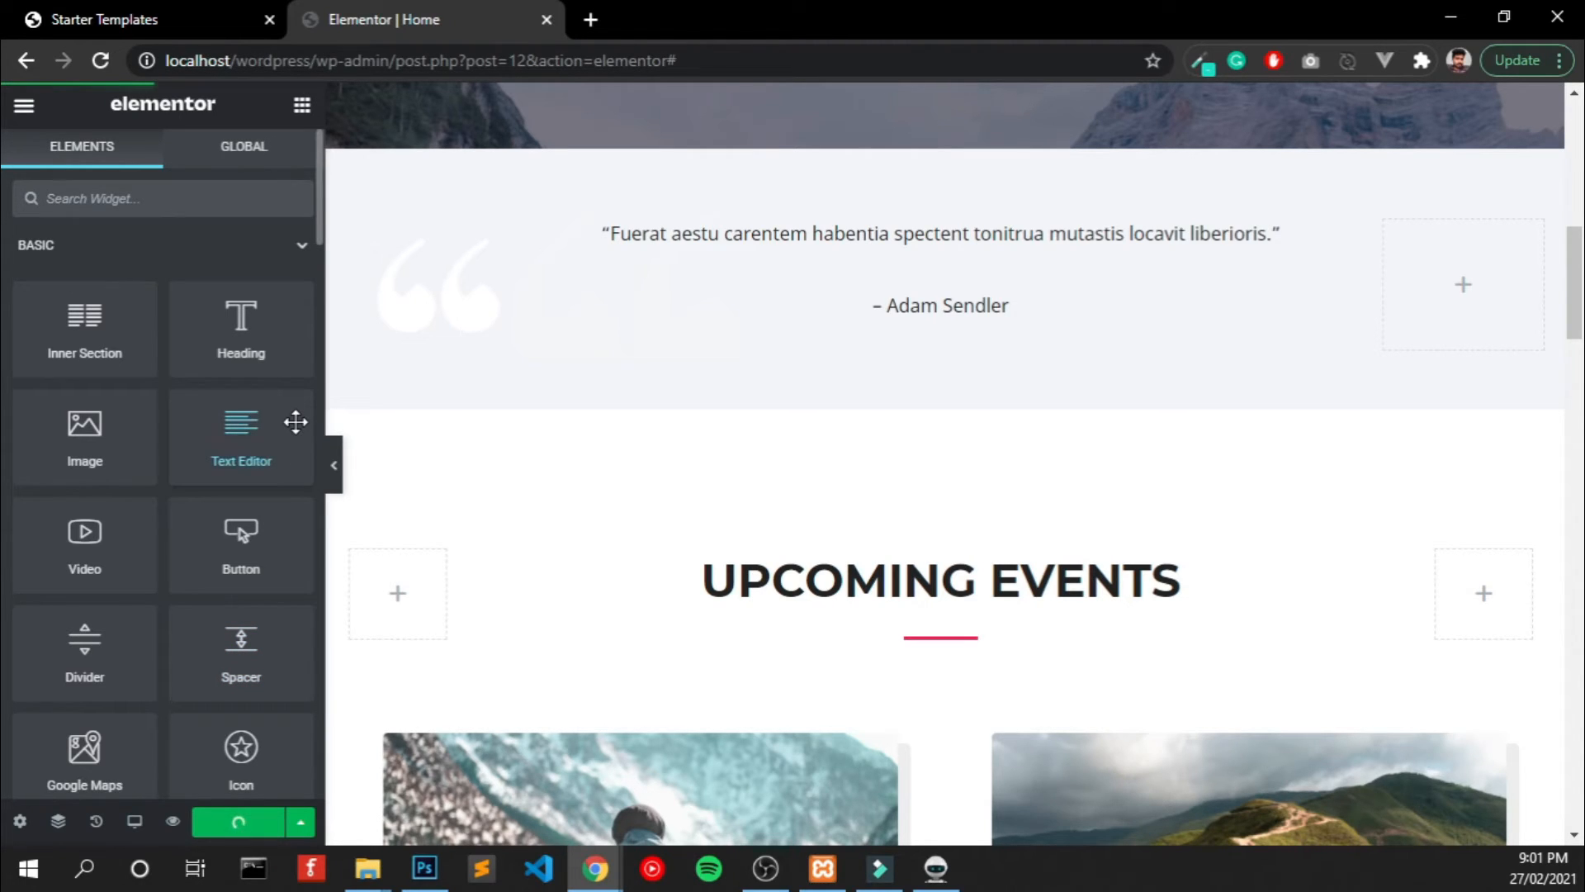
Dismiss the import message in the Starter Templates tab and open the page for adding new plugins.
{"action": "left_click", "coordinate": [225, 8]}
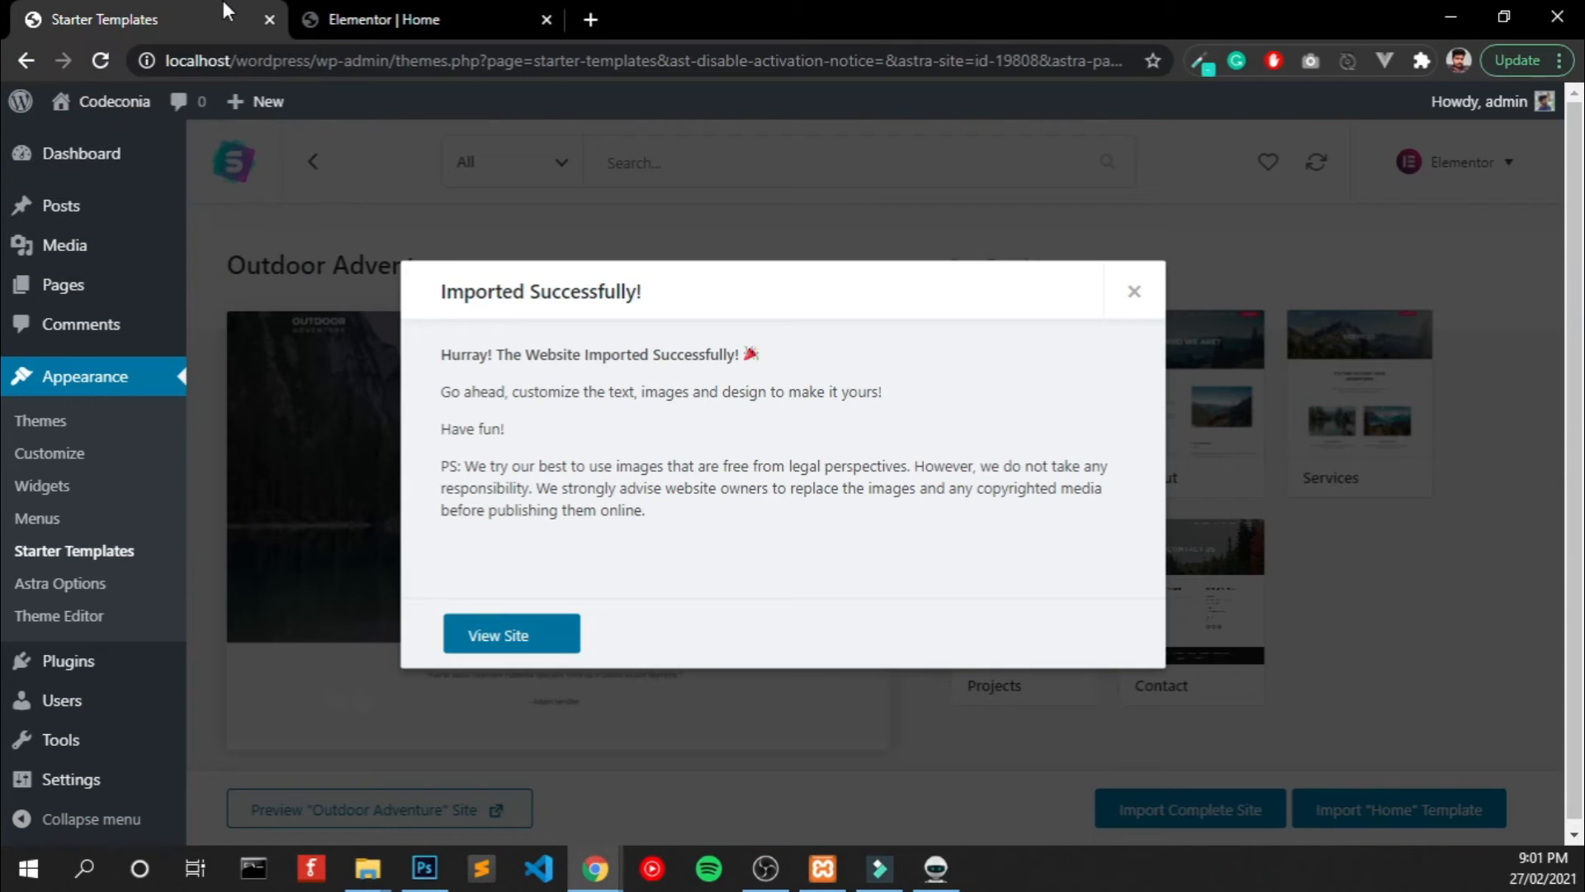
{"action": "left_click", "coordinate": [1134, 292]}
{"action": "left_click", "coordinate": [152, 155]}
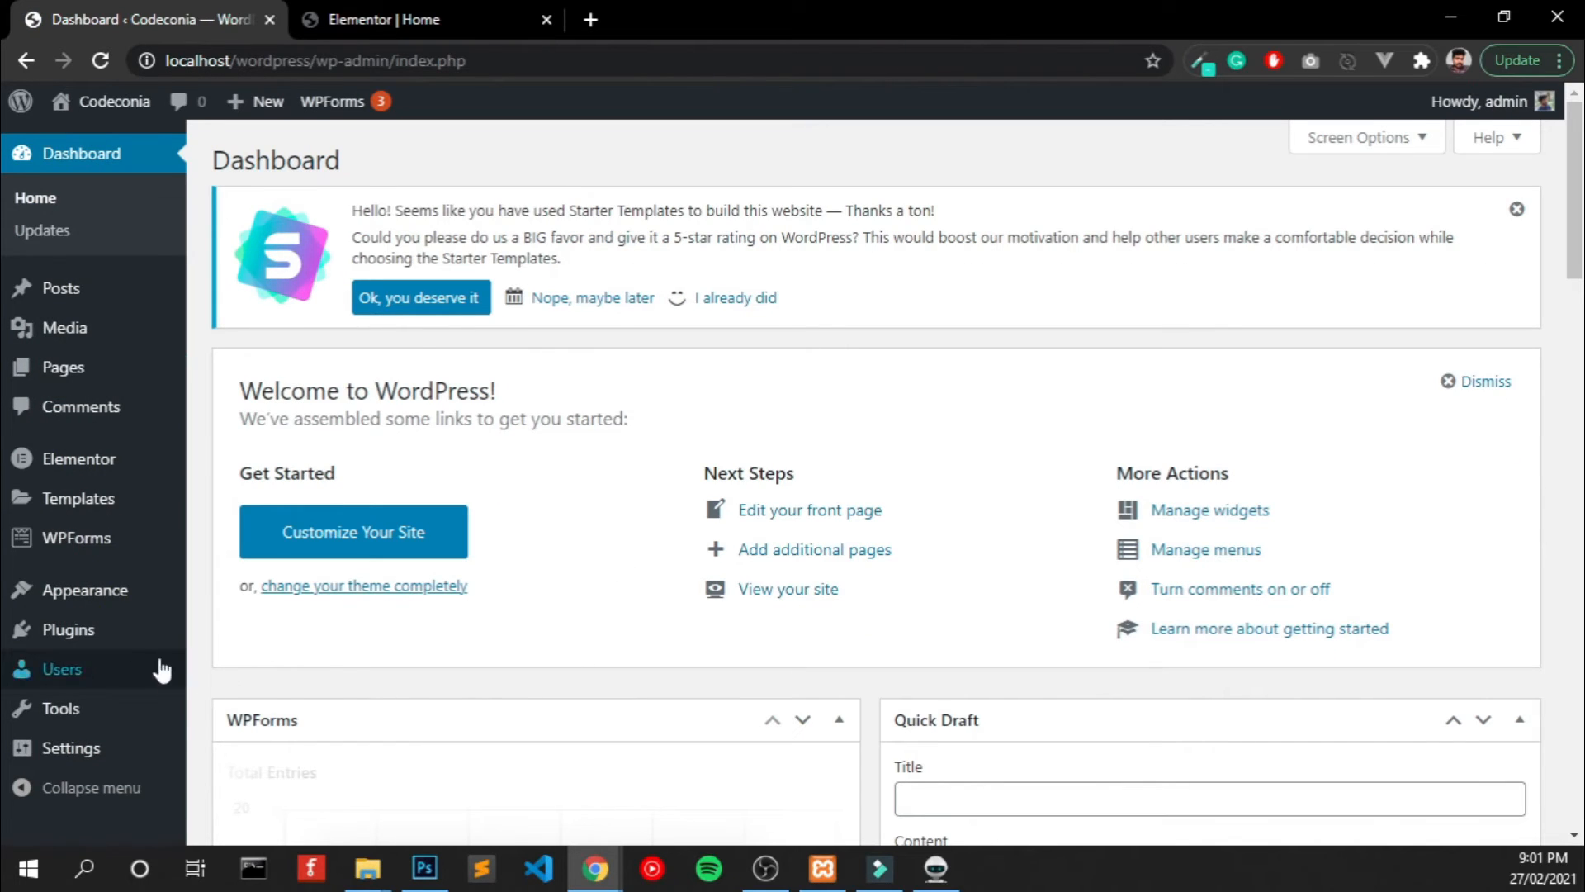
{"action": "mouse_move", "coordinate": [127, 640]}
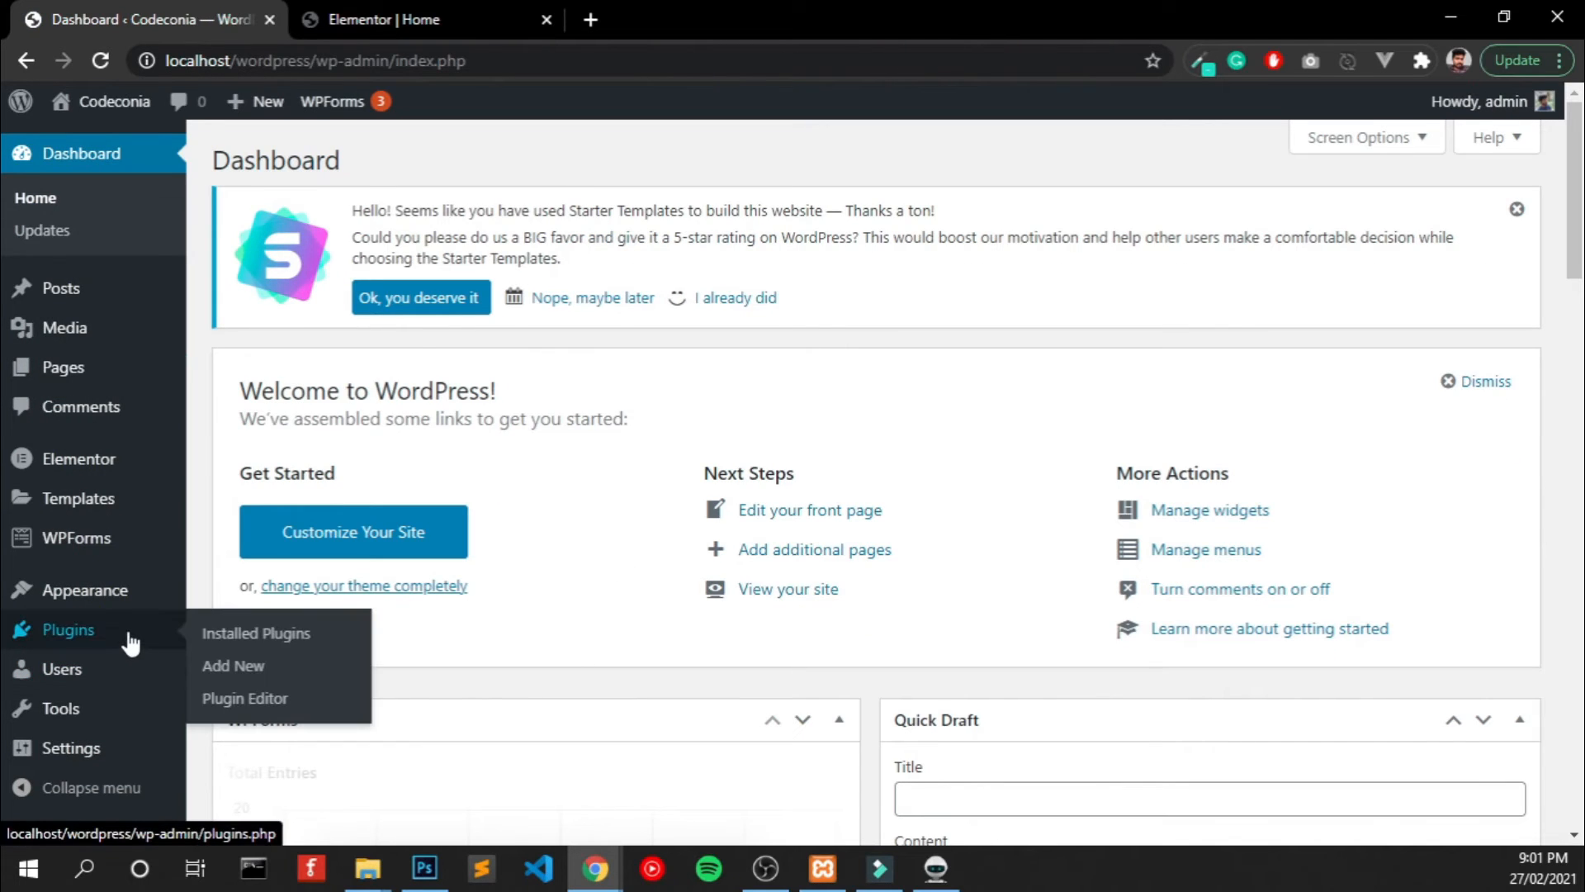
{"action": "left_click", "coordinate": [230, 669]}
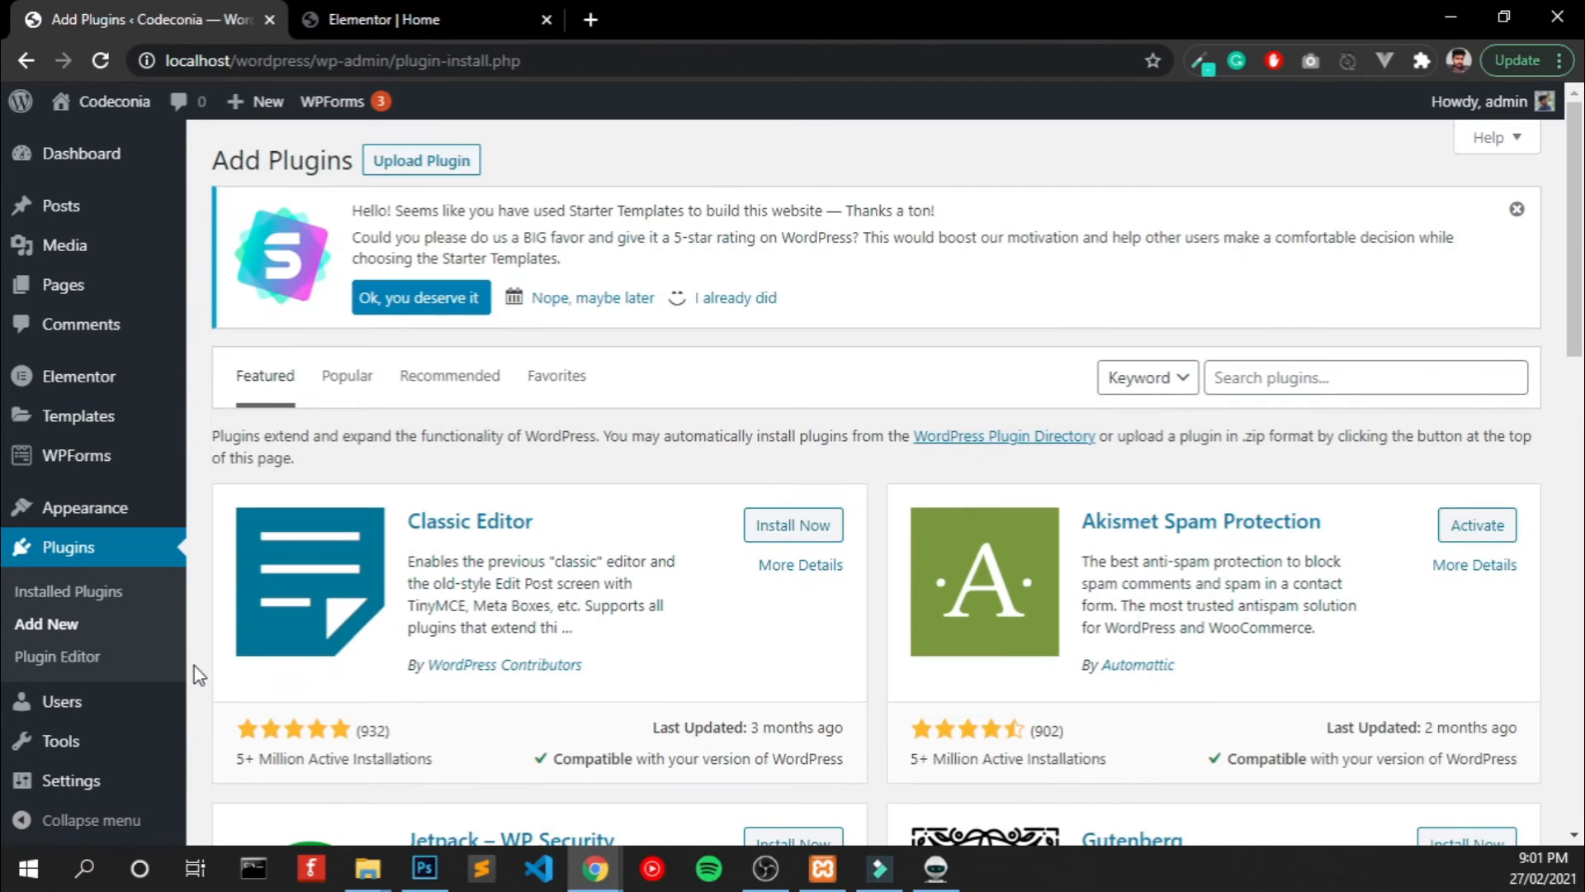
Search the plugin directory for "yoast", then install and activate the Yoast SEO plugin.
{"action": "left_click", "coordinate": [1458, 377]}
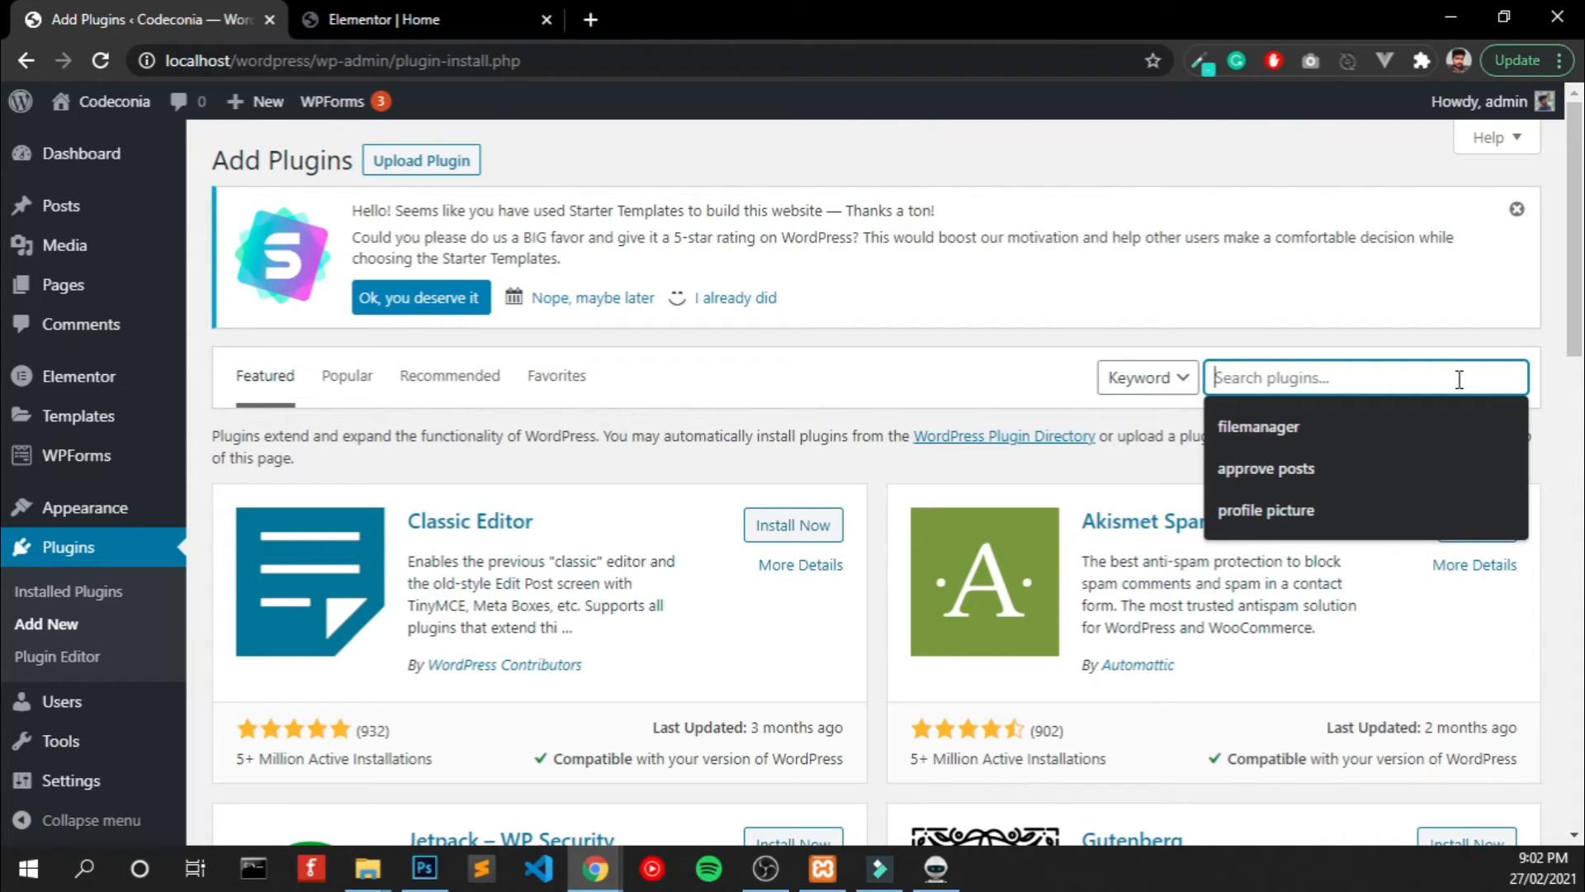
{"action": "type", "text": "yoast"}
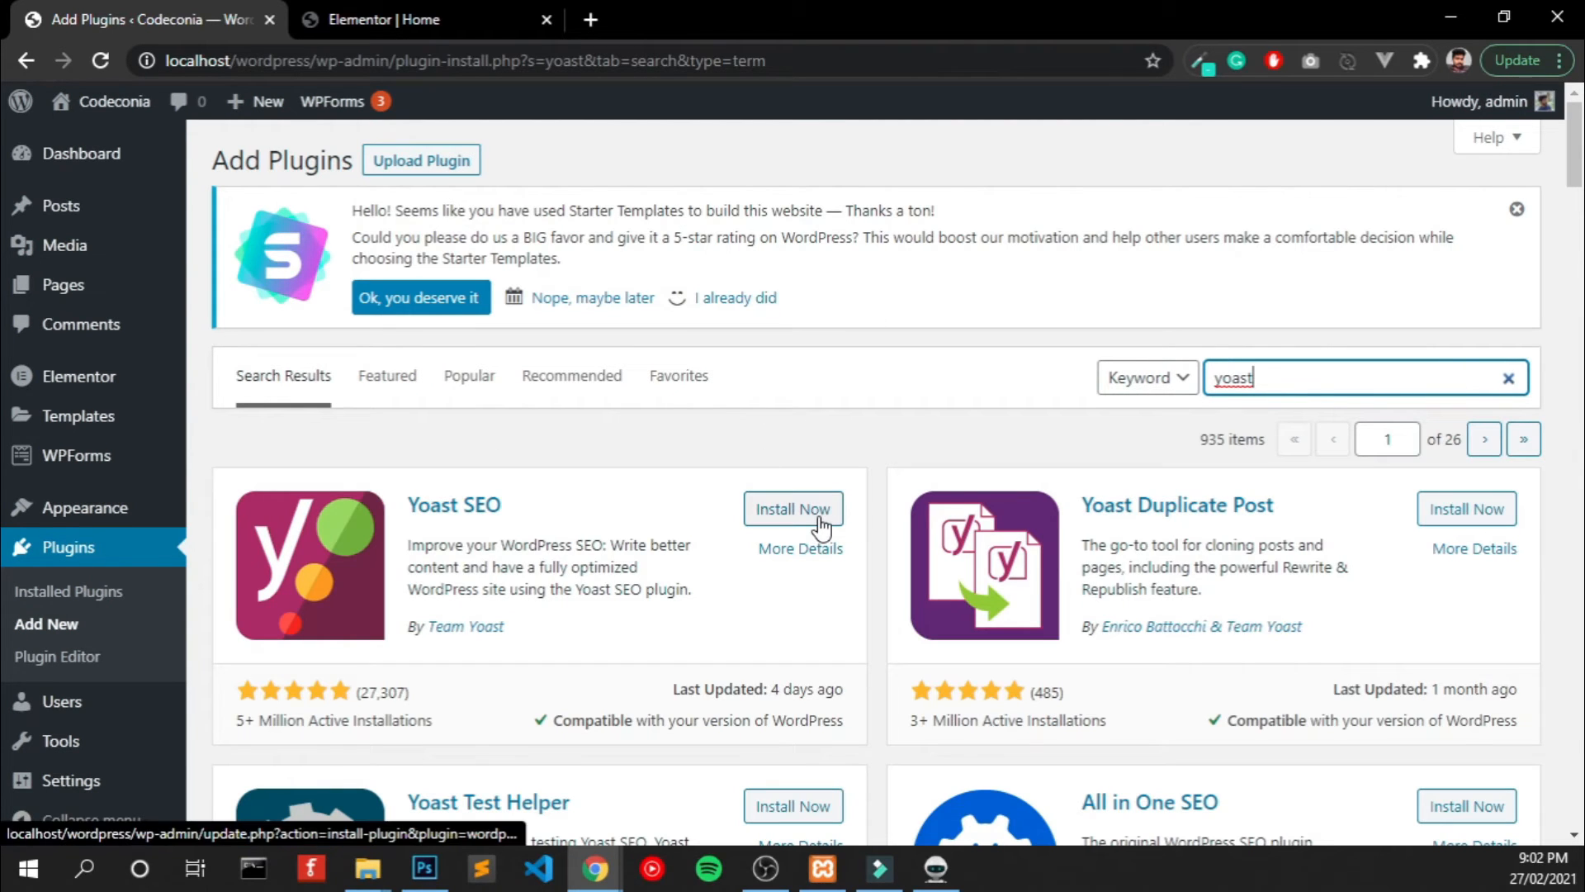
{"action": "left_click", "coordinate": [820, 520]}
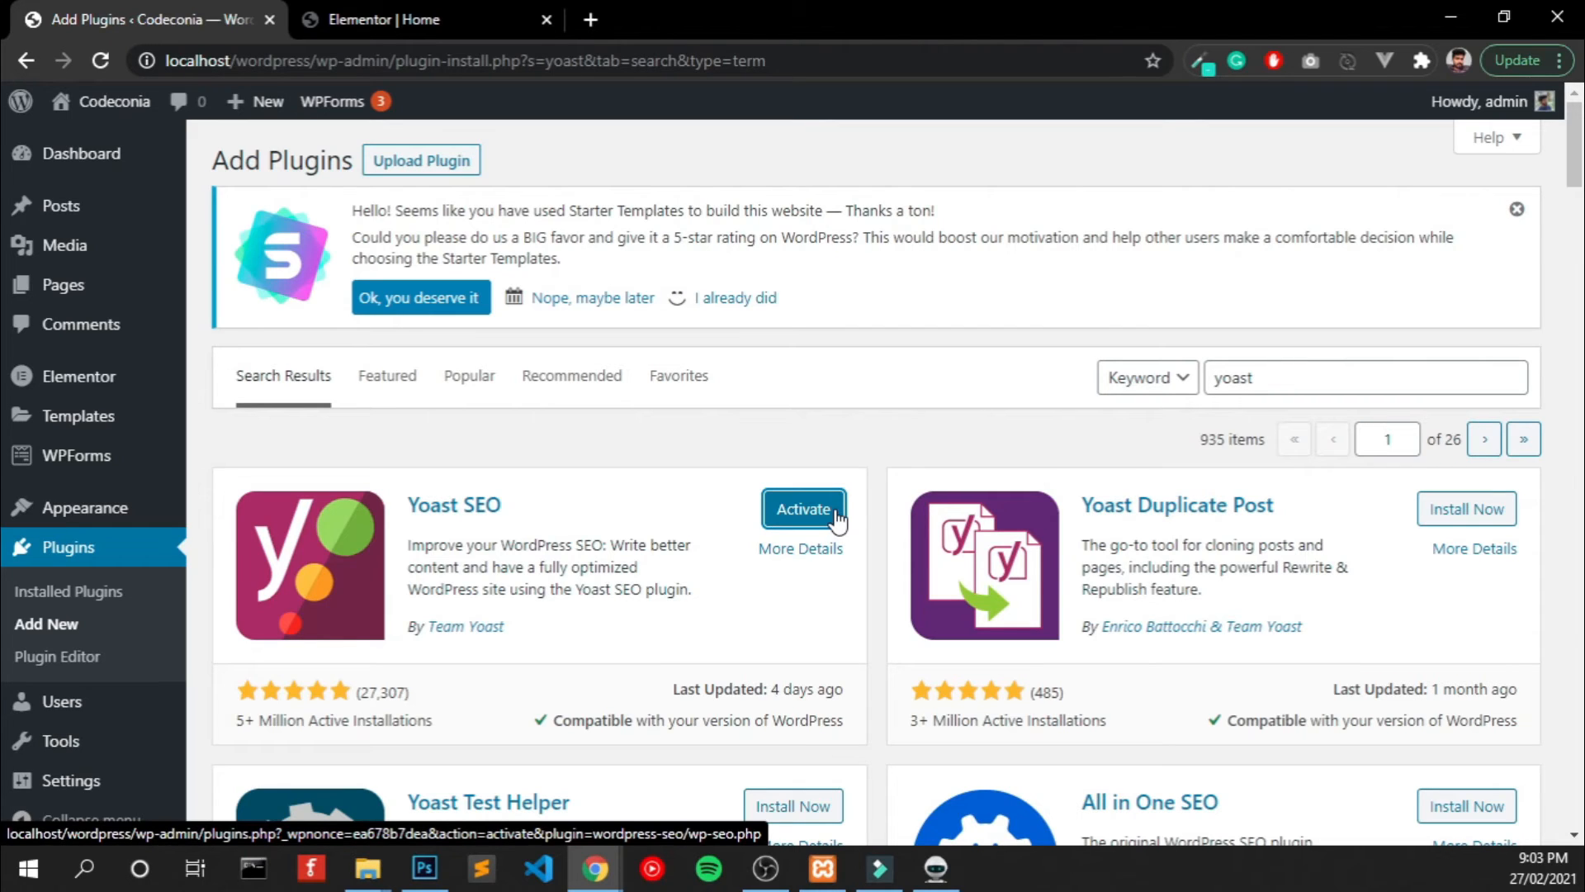
{"action": "left_click", "coordinate": [836, 516]}
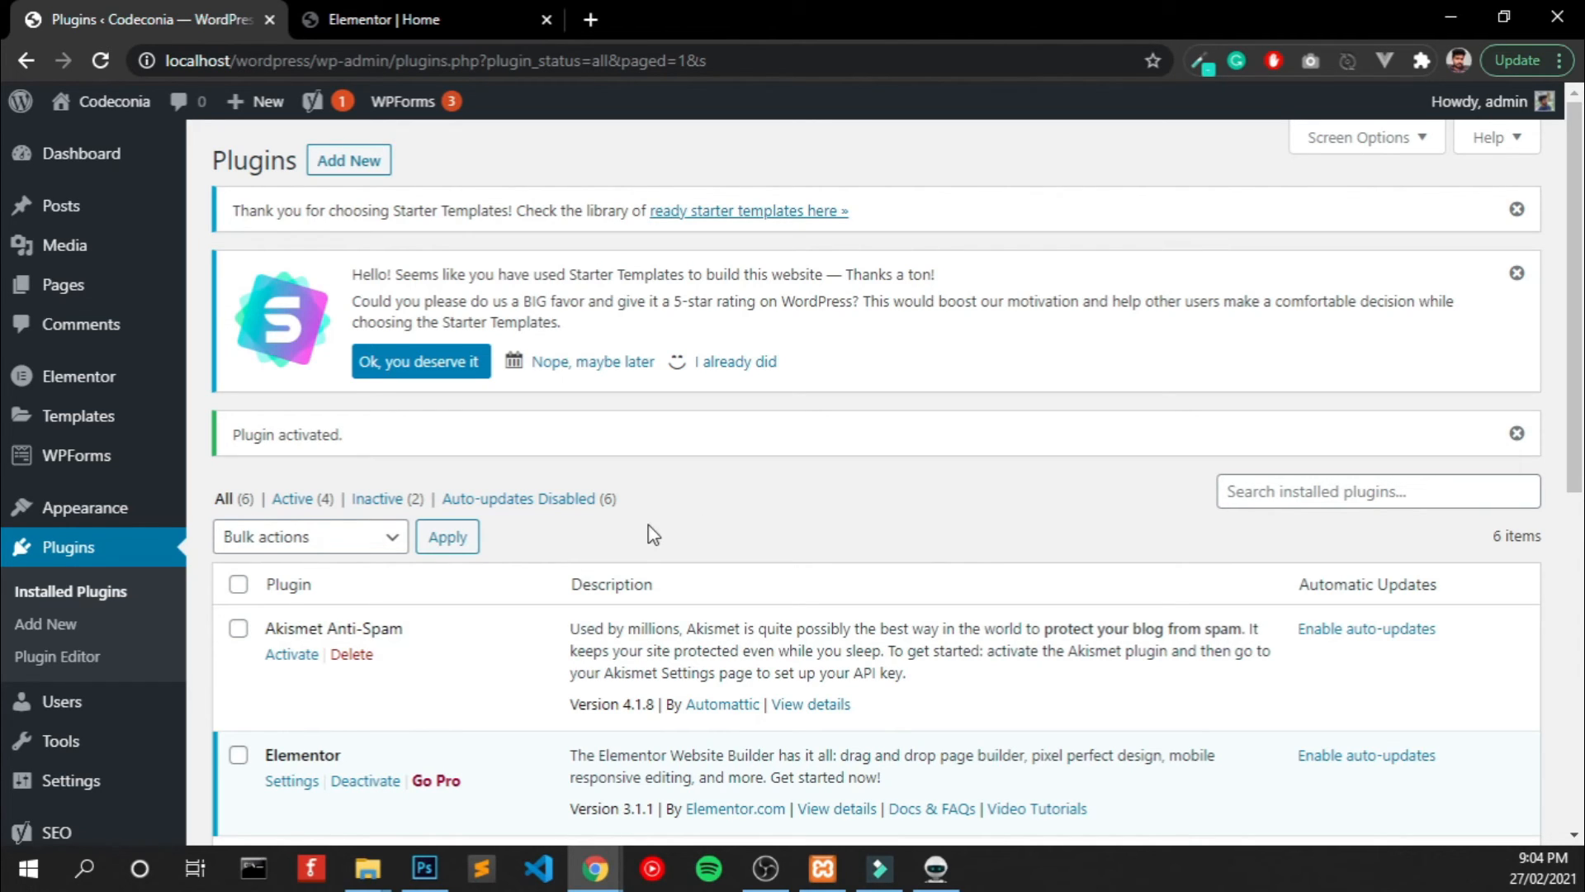
Open the list of installed plugins.
{"action": "left_click", "coordinate": [81, 152]}
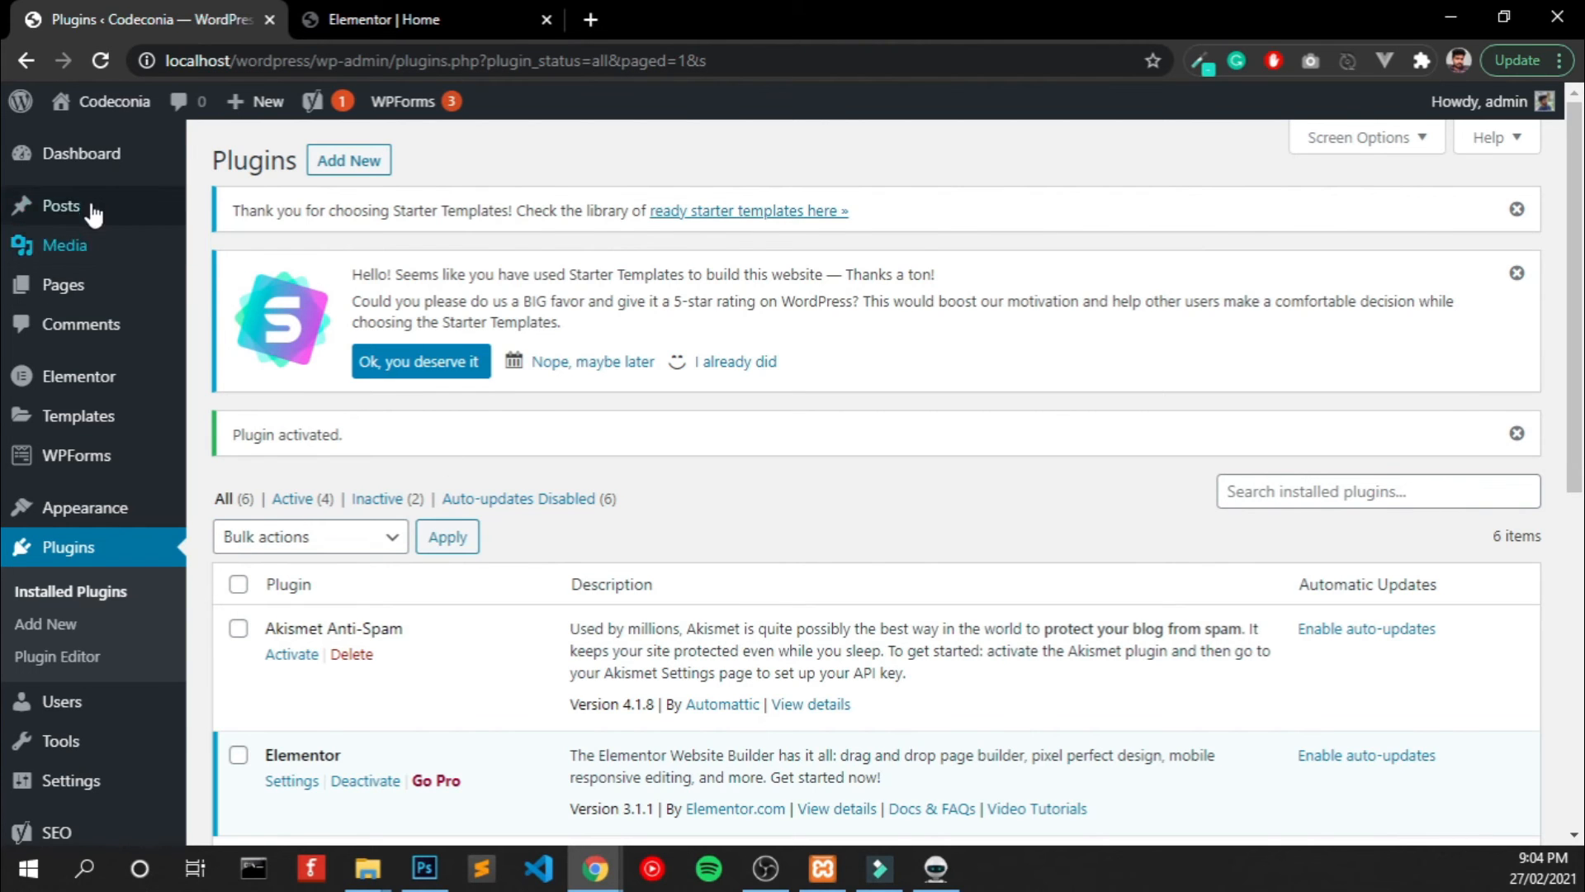
{"action": "mouse_move", "coordinate": [124, 629]}
{"action": "left_click", "coordinate": [235, 640]}
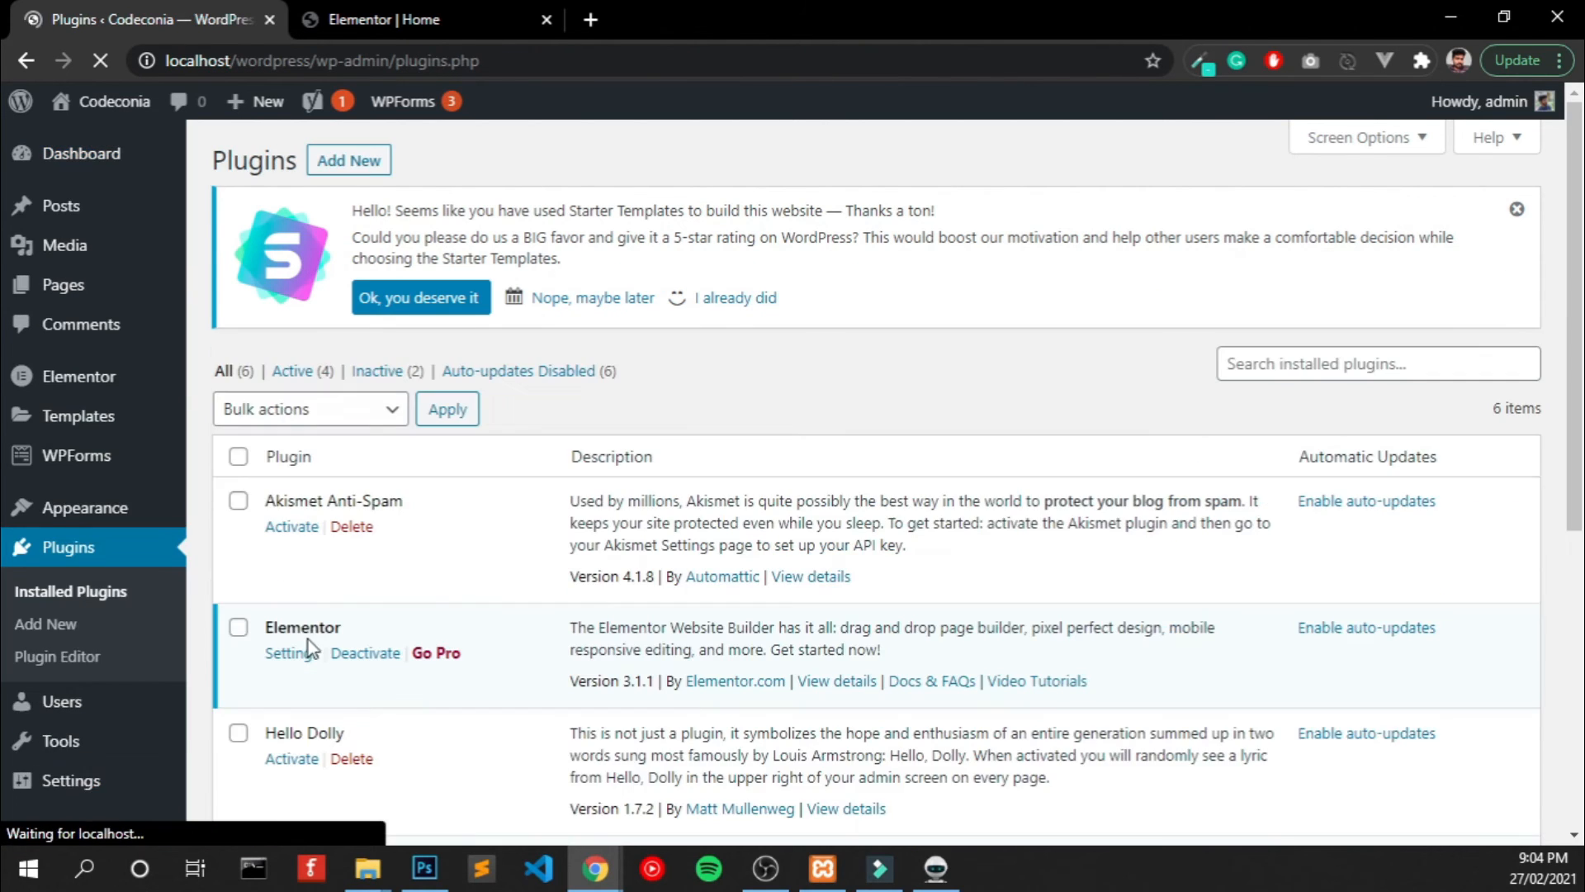
Deactivate the Yoast SEO plugin in the list of installed plugins.
{"action": "scroll", "coordinate": [460, 626], "scroll_direction": "down", "scroll_amount": 4}
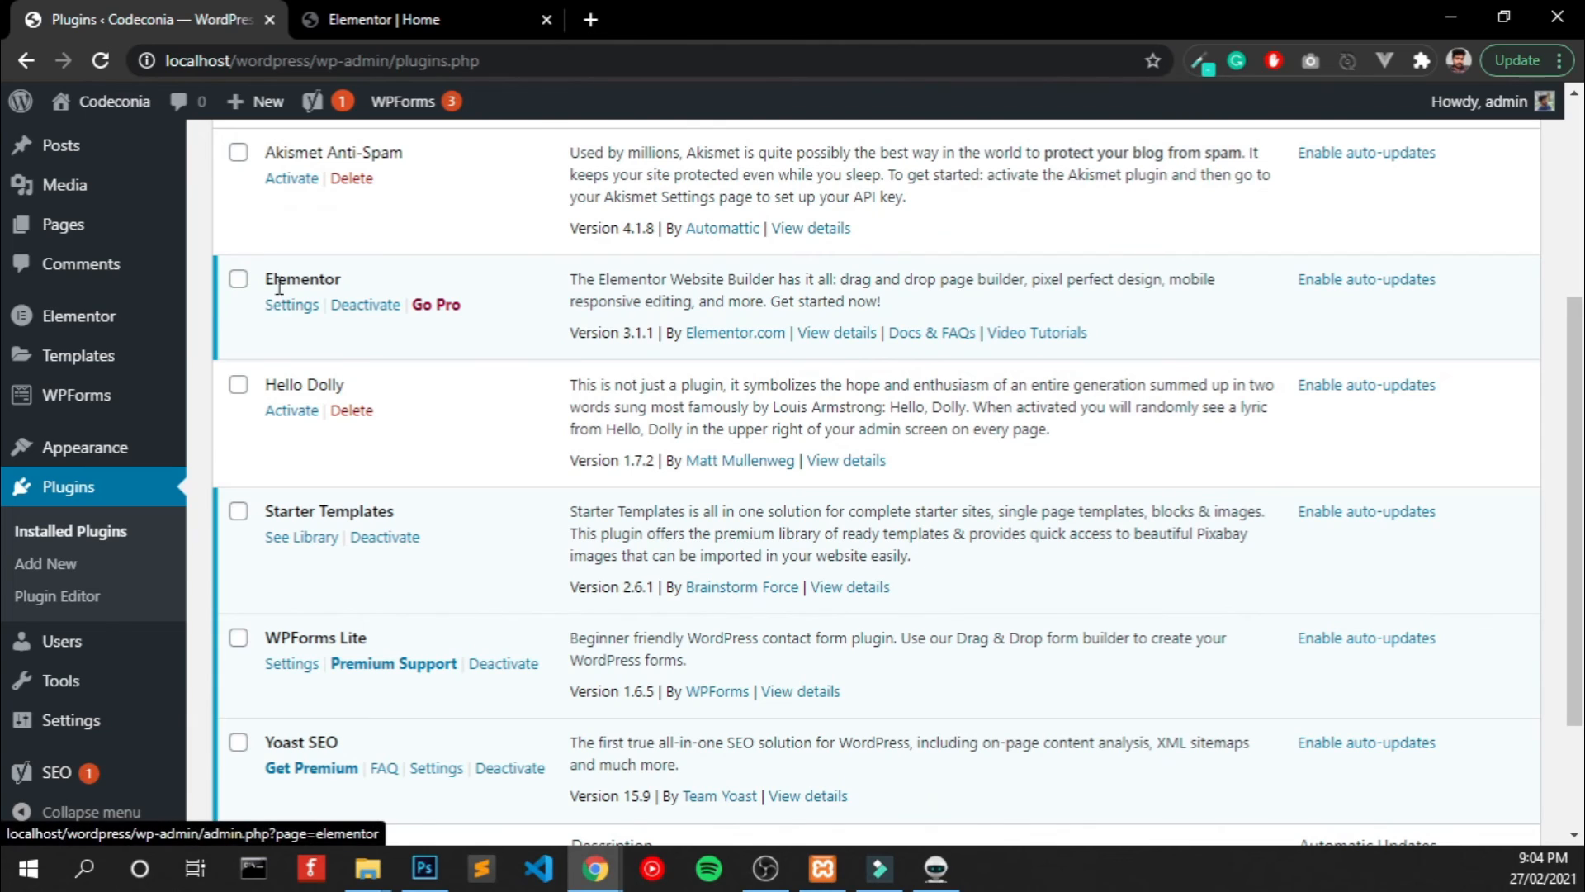
{"action": "scroll", "coordinate": [252, 516], "scroll_direction": "down", "scroll_amount": 2}
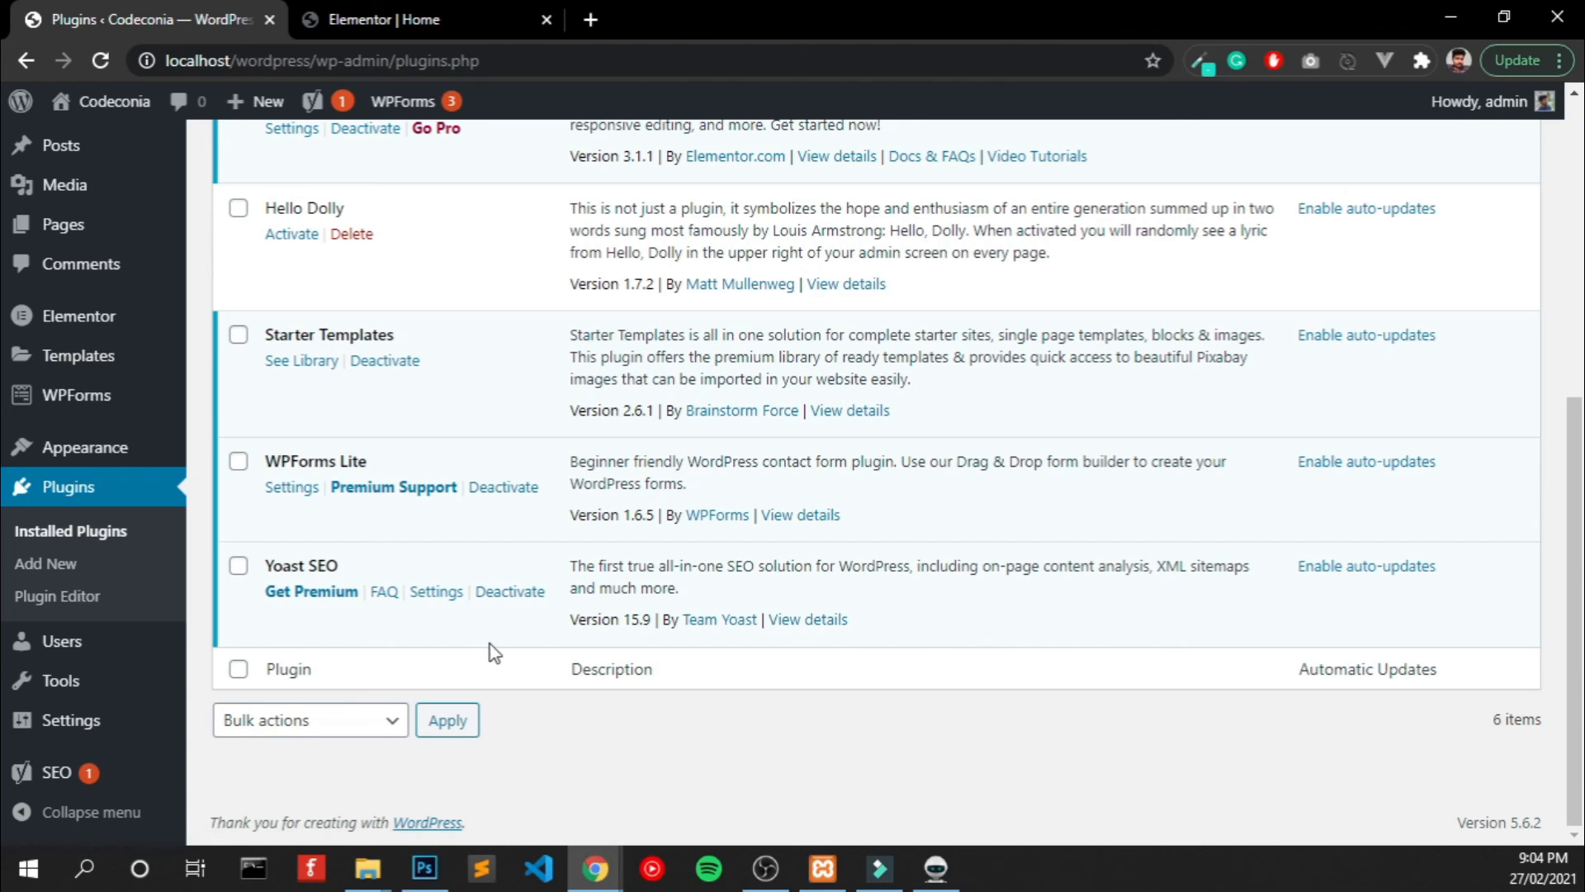
{"action": "left_click", "coordinate": [512, 592]}
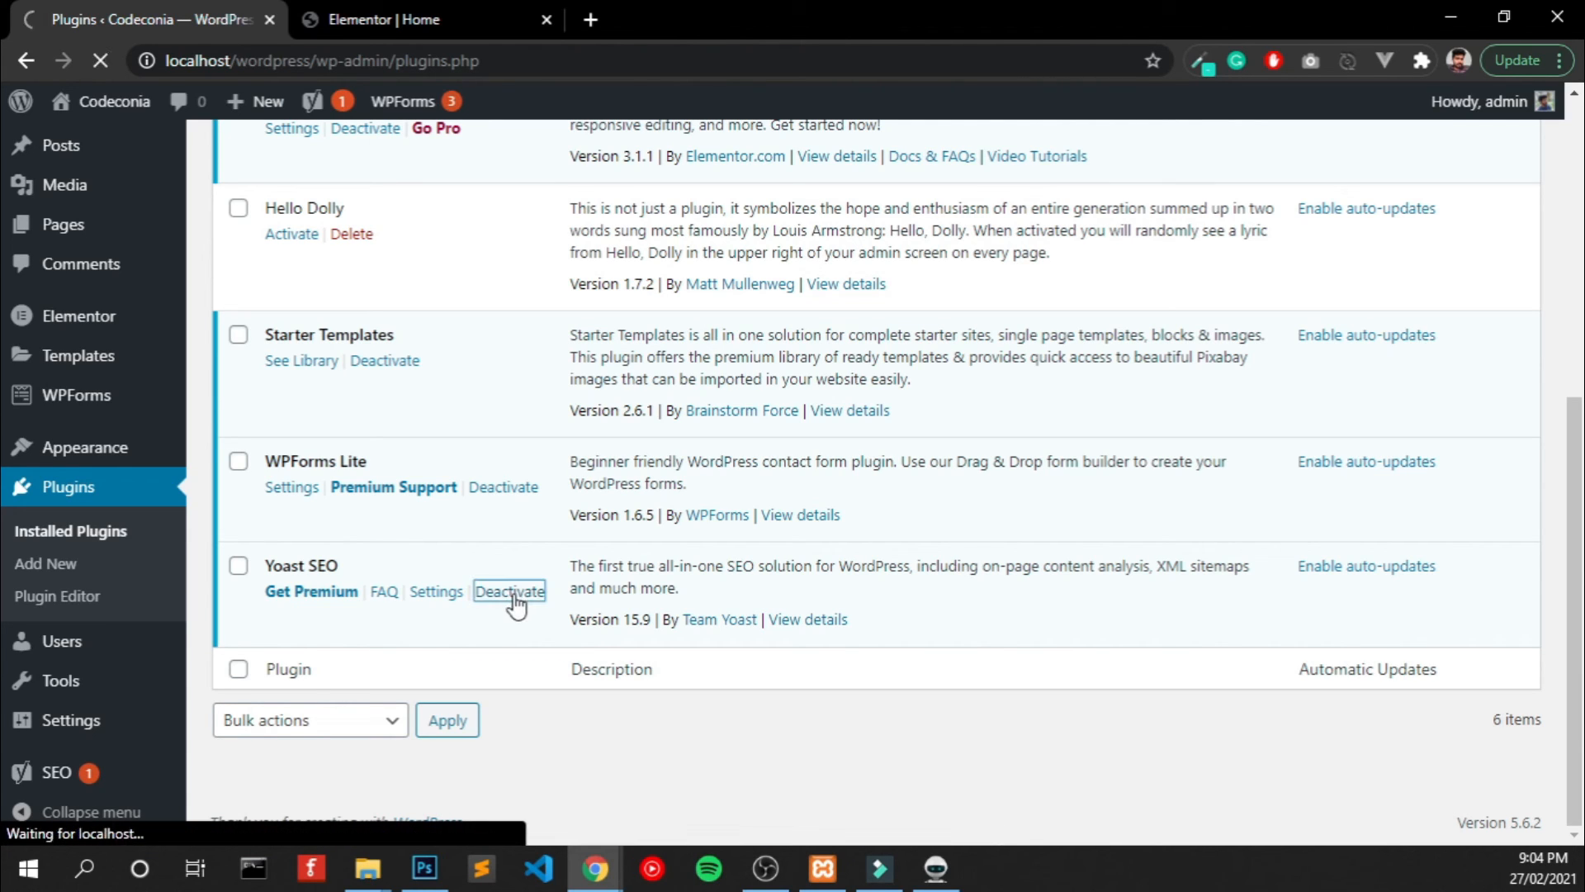
Activate the Yoast SEO plugin again and check its entry in the plugin list.
{"action": "scroll", "coordinate": [514, 616], "scroll_direction": "down", "scroll_amount": 7}
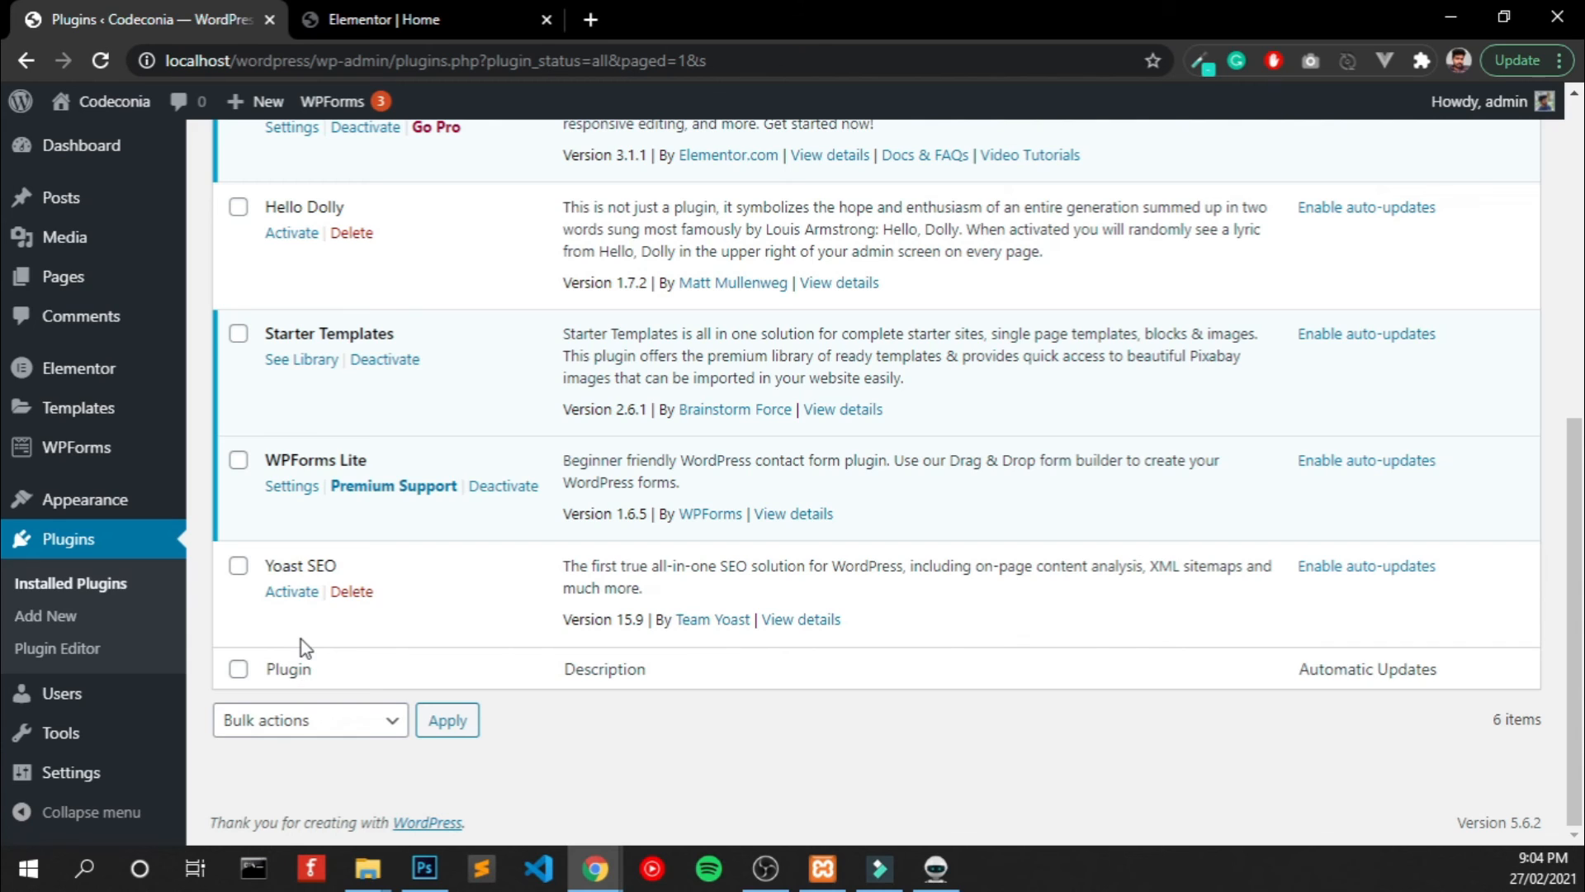
{"action": "left_click", "coordinate": [291, 591]}
{"action": "scroll", "coordinate": [434, 592], "scroll_direction": "down", "scroll_amount": 7}
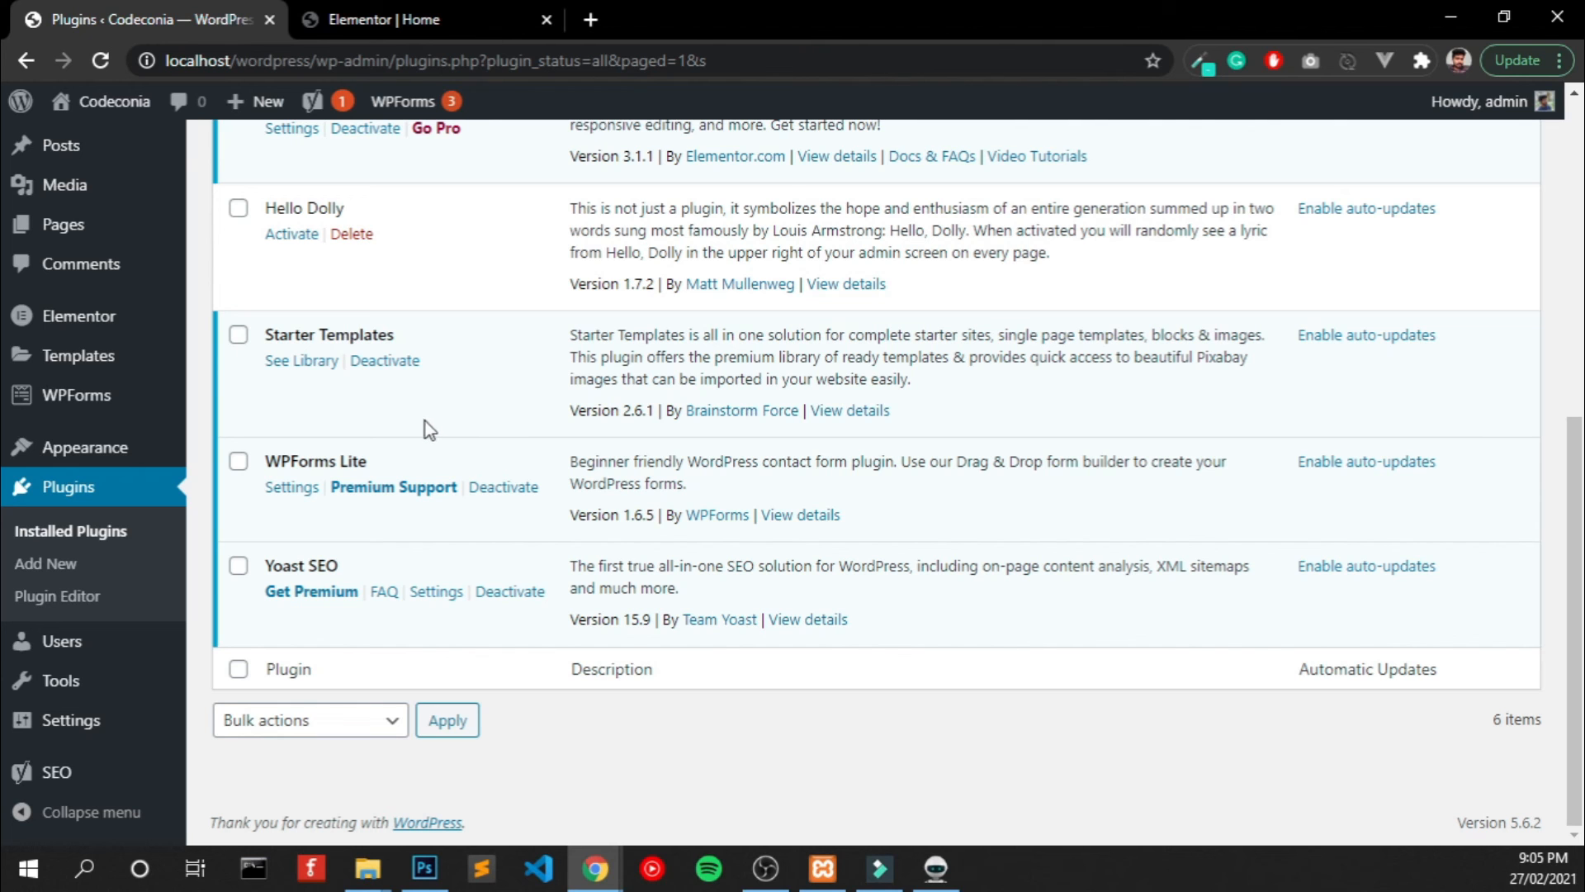
{"action": "scroll", "coordinate": [423, 428], "scroll_direction": "up", "scroll_amount": 3}
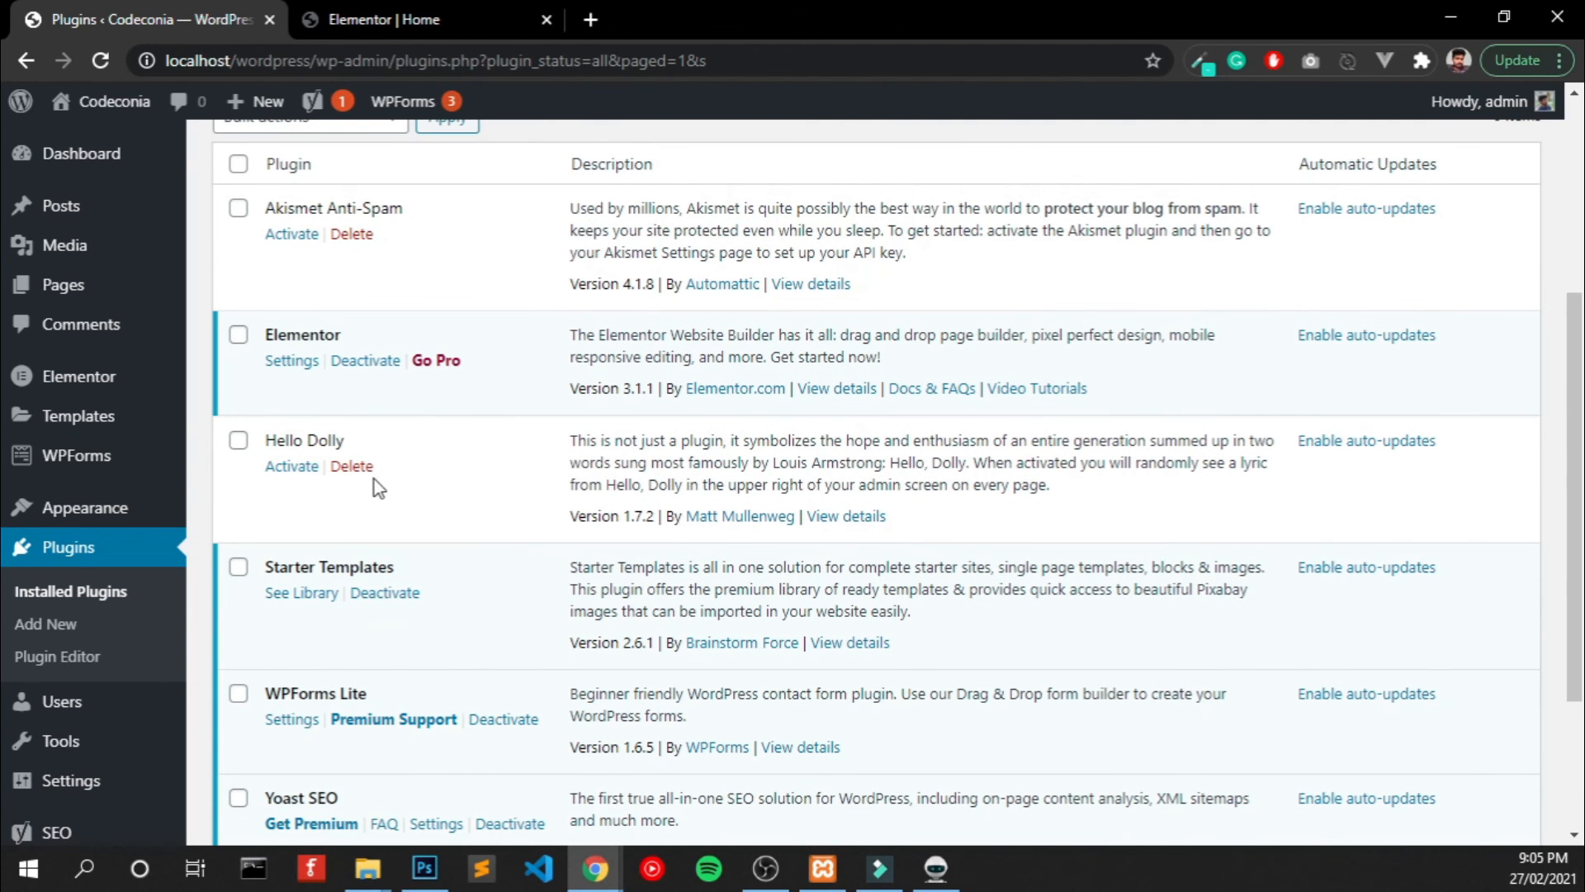
{"action": "scroll", "coordinate": [379, 482], "scroll_direction": "up", "scroll_amount": 4}
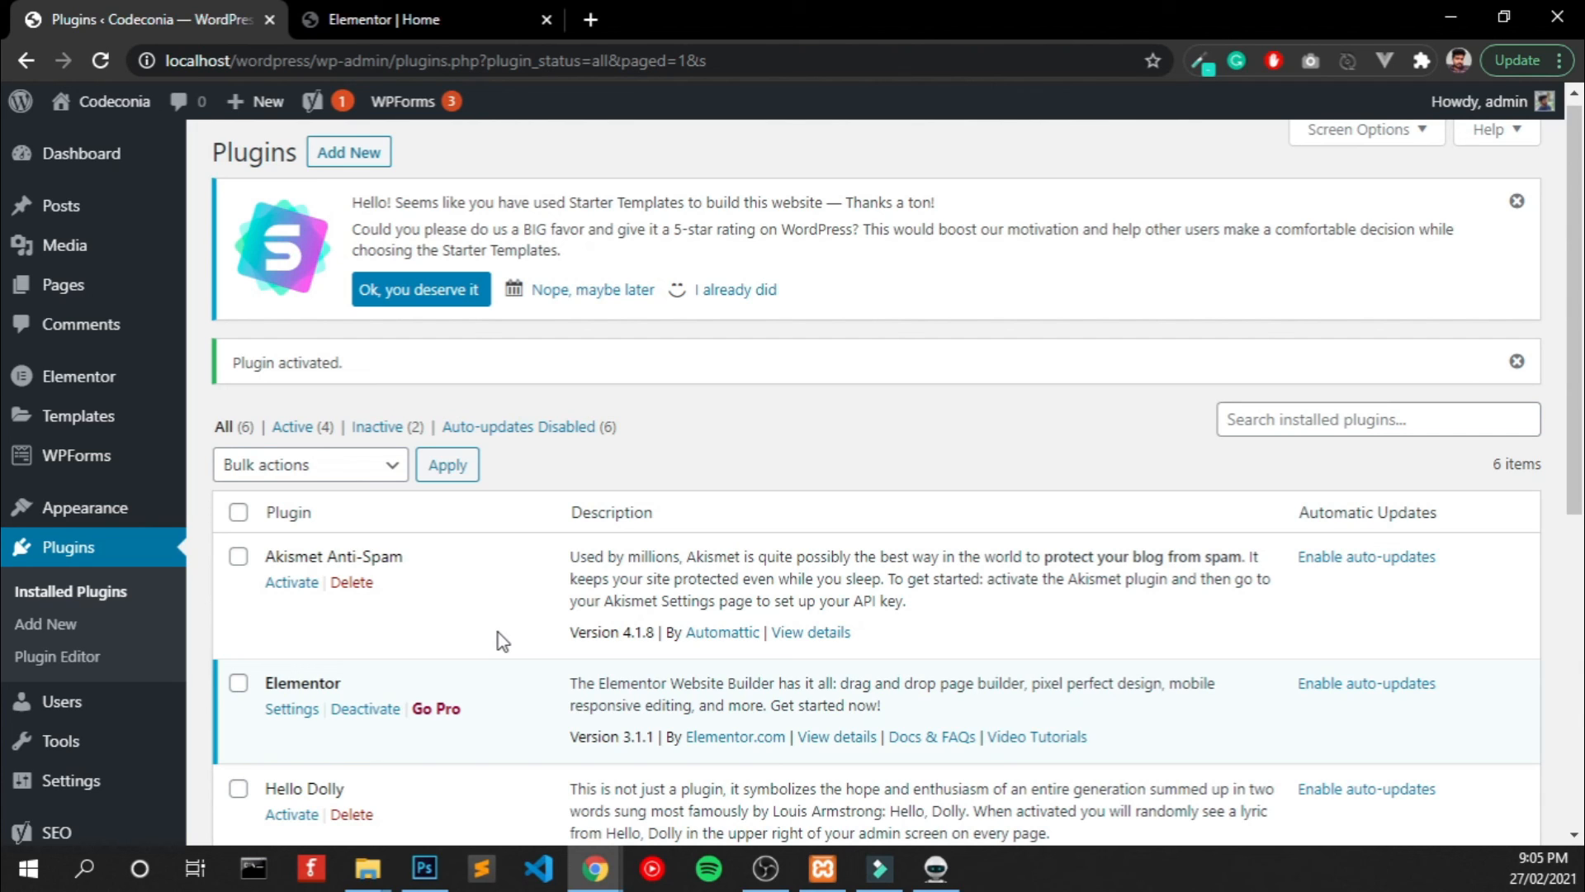
{"action": "scroll", "coordinate": [805, 447], "scroll_direction": "up", "scroll_amount": 1}
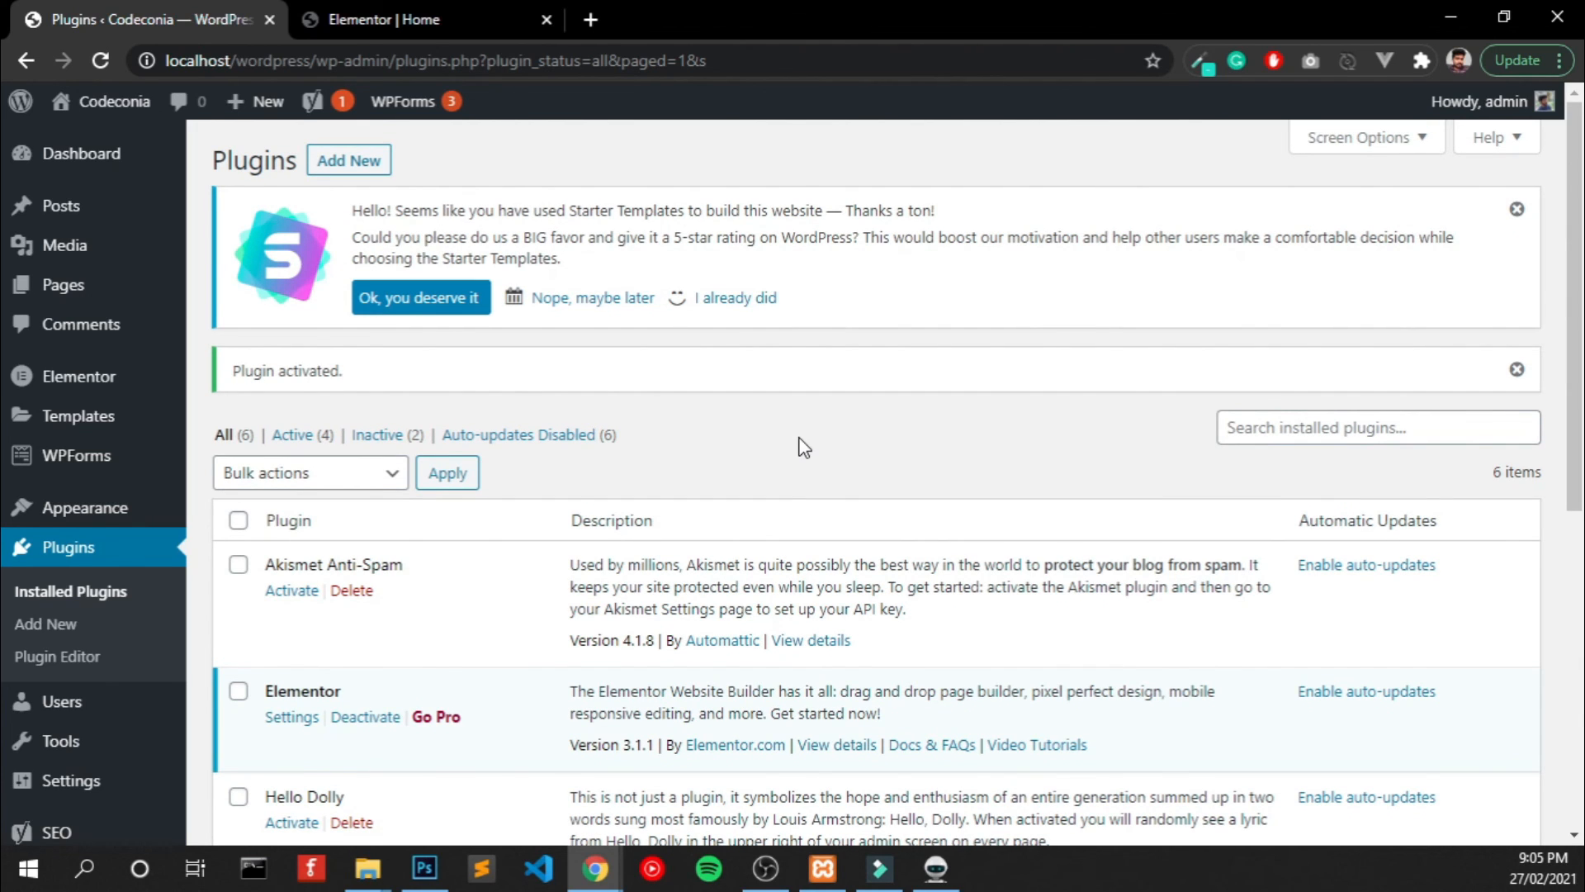